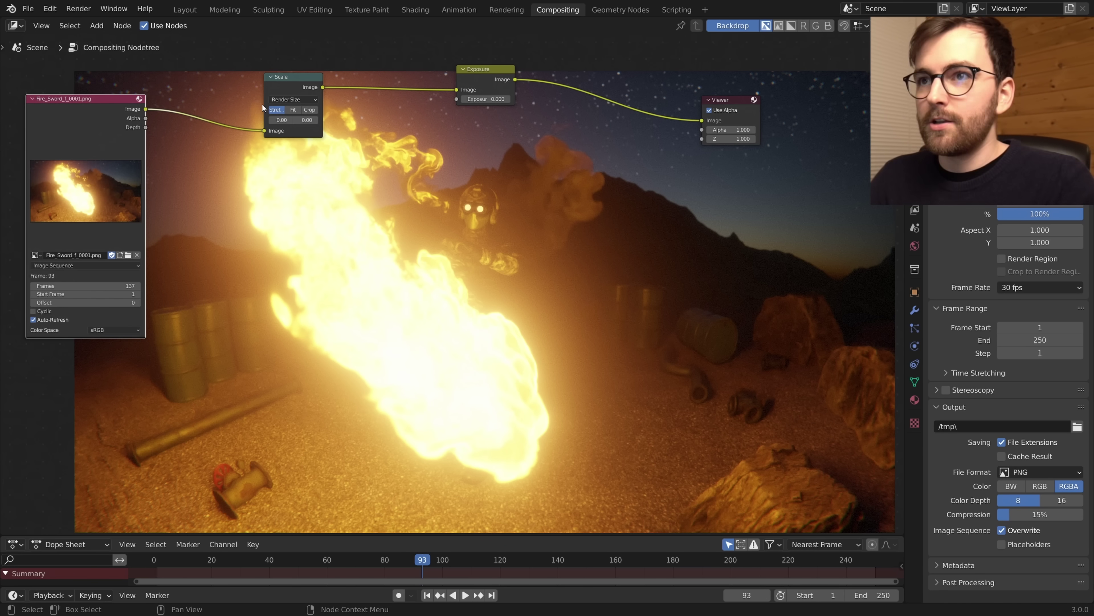
# - Move the Scale node and set Exposure to -4.1 to dim the preview. Place the EXR Image node beside the PNG one
pyautogui.moveTo(284, 85); pyautogui.dragTo(245, 66)
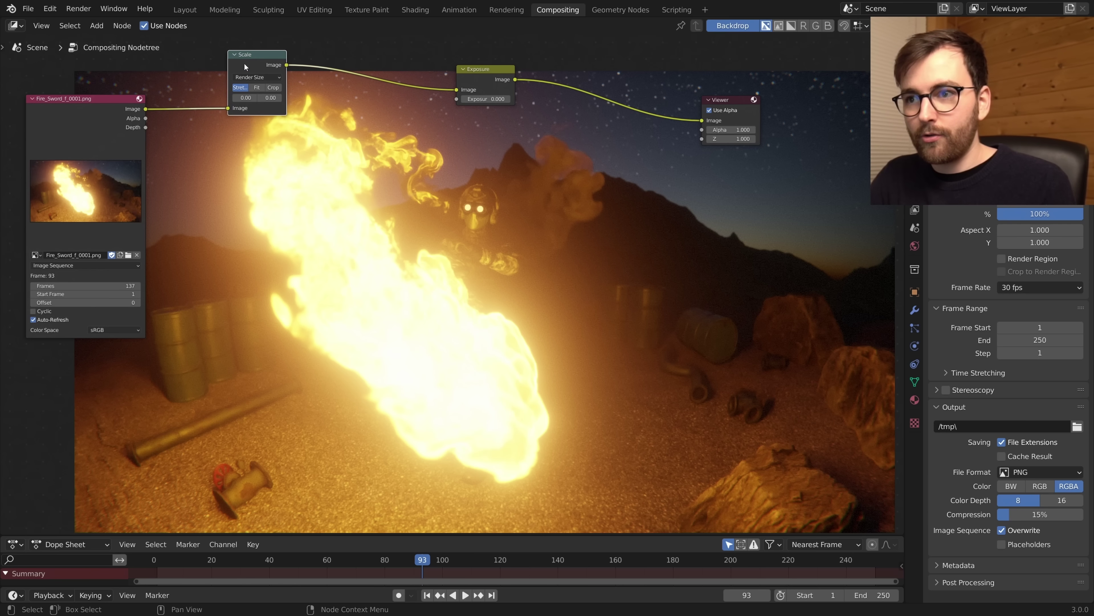
pyautogui.click(540, 342)
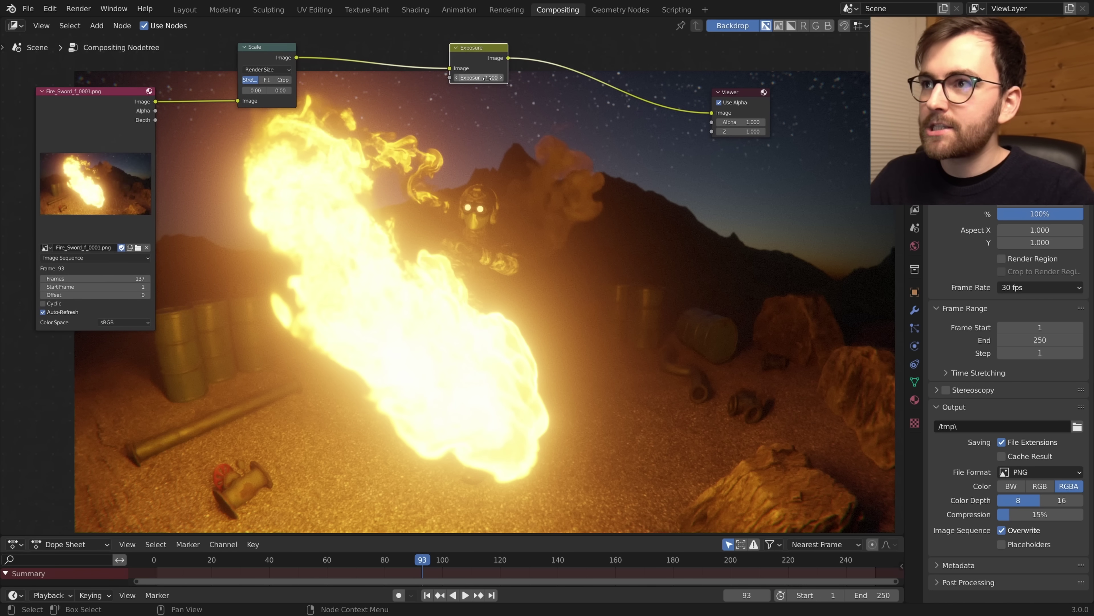
pyautogui.scroll(1, 486, 79)
pyautogui.click(474, 115)
pyautogui.write('-1')
pyautogui.press('Return')
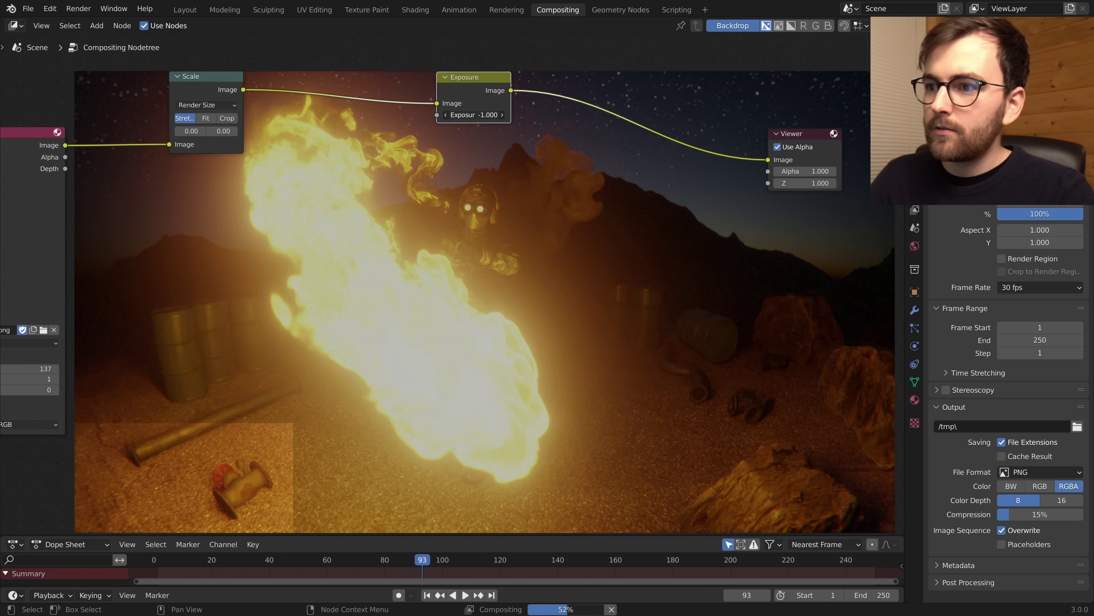
pyautogui.moveTo(486, 114); pyautogui.dragTo(489, 114)
pyautogui.scroll(-2, 502, 276)
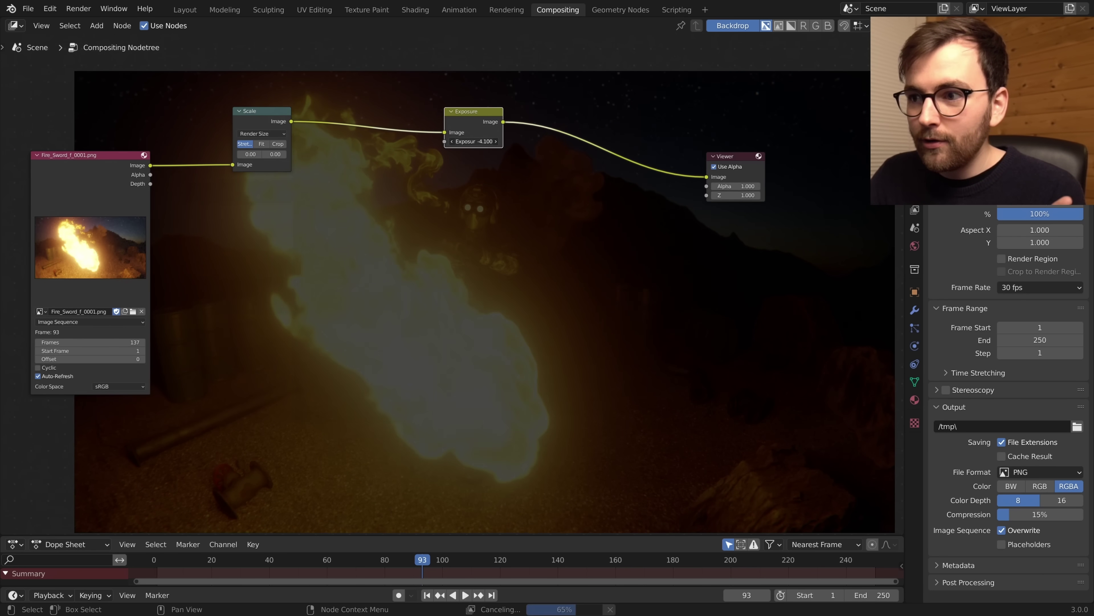
pyautogui.moveTo(800, 208); pyautogui.dragTo(299, 160)
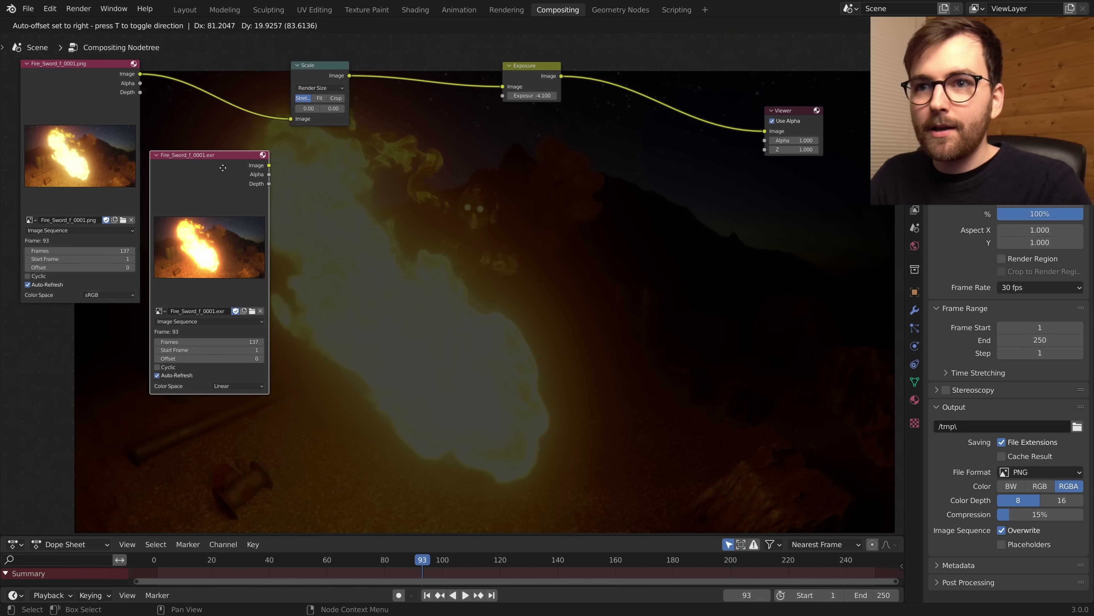
# - Darken the fire preview by lowering the Exposure value step by step down to -6
pyautogui.moveTo(486, 202); pyautogui.dragTo(466, 218)
pyautogui.click(87, 119)
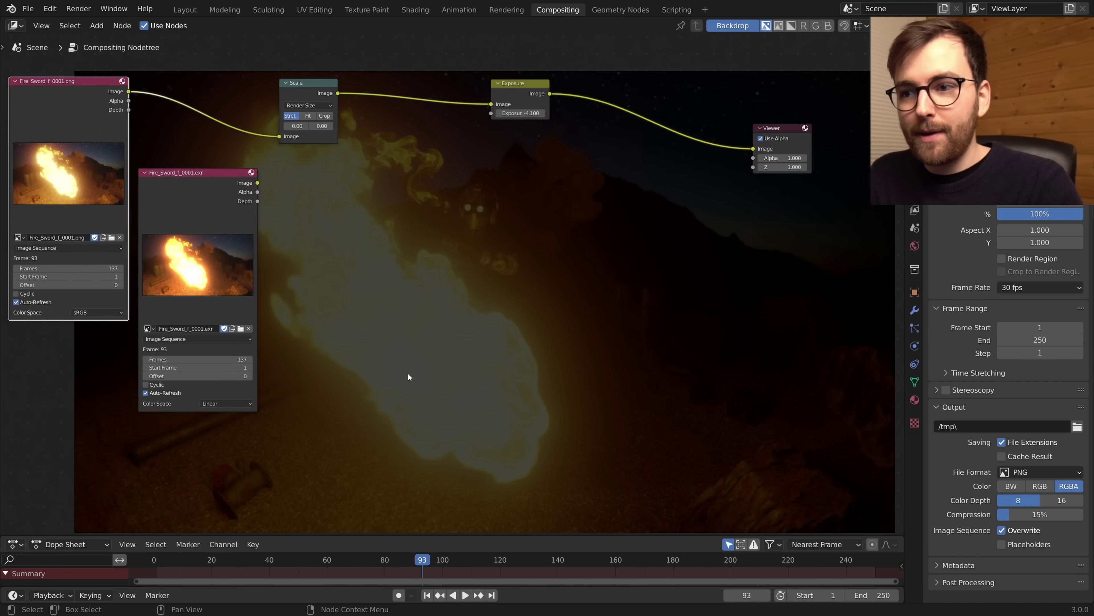
pyautogui.moveTo(517, 83); pyautogui.dragTo(466, 106)
pyautogui.click(486, 106)
pyautogui.moveTo(245, 201); pyautogui.dragTo(255, 201)
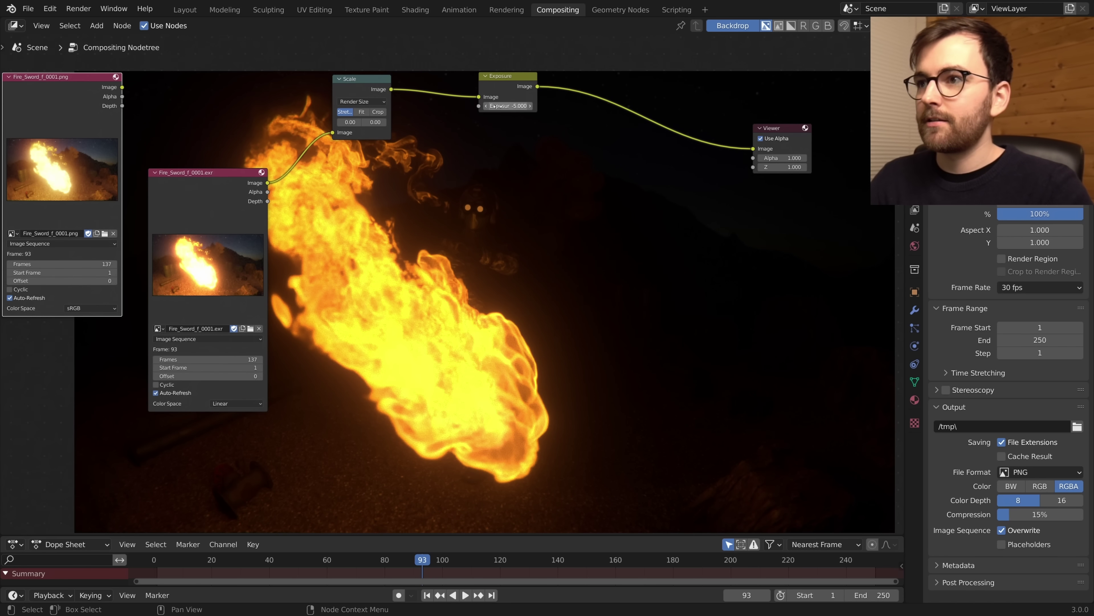
pyautogui.doubleClick(508, 105)
pyautogui.write('-6')
pyautogui.press('Return')
# - Reposition the EXR Image node and reconnect the PNG Image output into the Scale node
pyautogui.moveTo(410, 198); pyautogui.dragTo(312, 174)
pyautogui.scroll(-6, 499, 276)
pyautogui.scroll(9, 477, 291)
pyautogui.scroll(-5, 477, 283)
pyautogui.moveTo(123, 181); pyautogui.dragTo(145, 177)
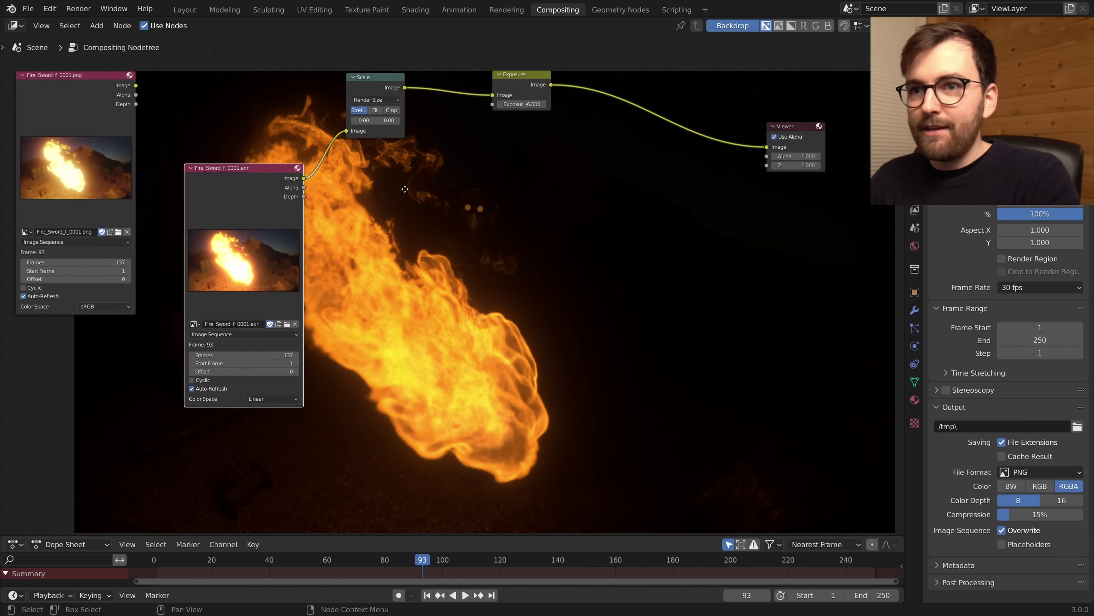
pyautogui.moveTo(320, 134); pyautogui.dragTo(110, 89)
pyautogui.moveTo(495, 108); pyautogui.dragTo(506, 108)
pyautogui.moveTo(249, 164); pyautogui.dragTo(221, 161)
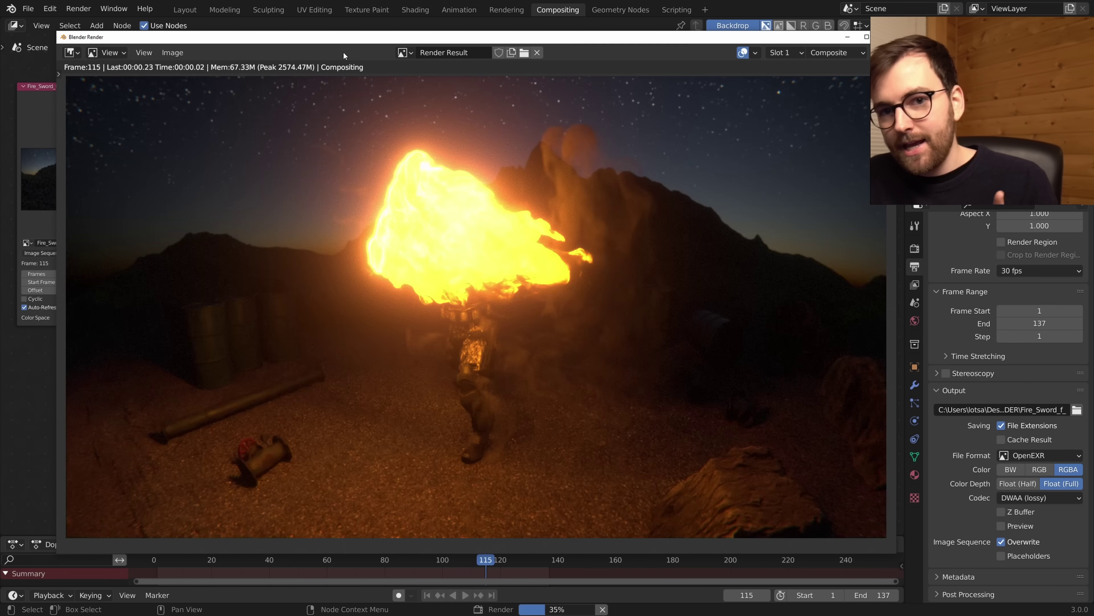
# - Feed the EXR sequence into the Scale node and reset Exposure to 0 for full-brightness fire
pyautogui.moveTo(160, 70); pyautogui.dragTo(454, 467)
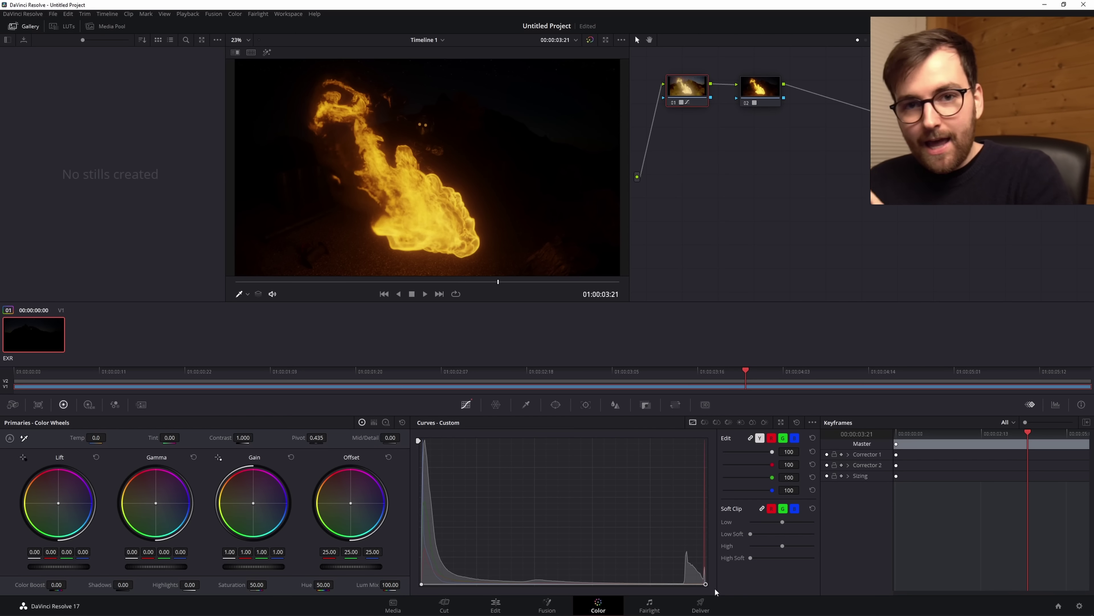
pyautogui.moveTo(714, 587); pyautogui.dragTo(707, 441)
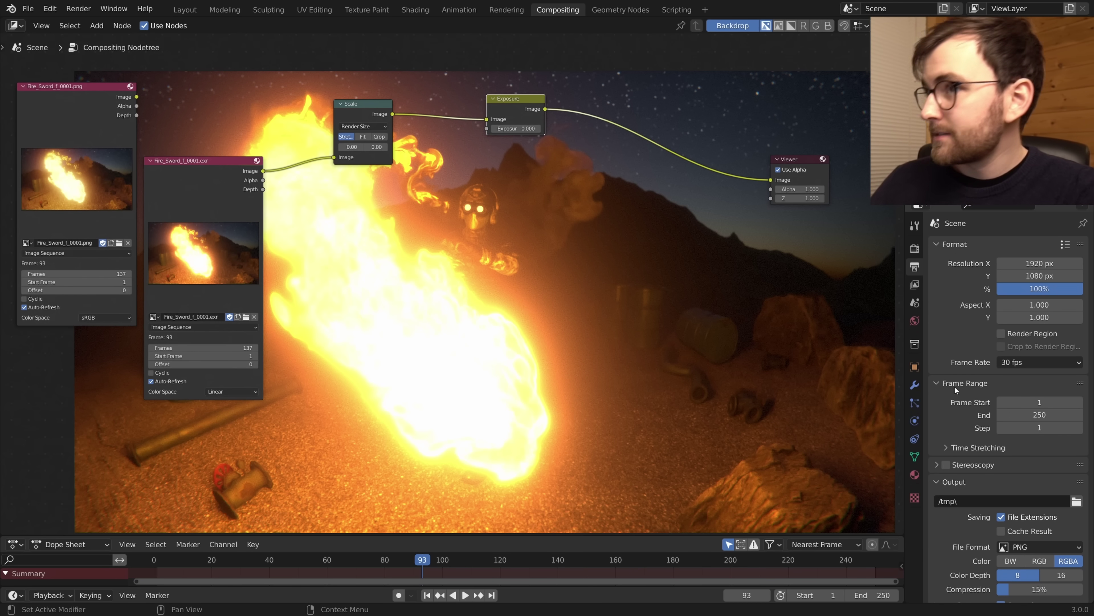
# - Choose OpenEXR as the output file format and DWAA (lossy) as its compression codec
pyautogui.scroll(-4, 954, 386)
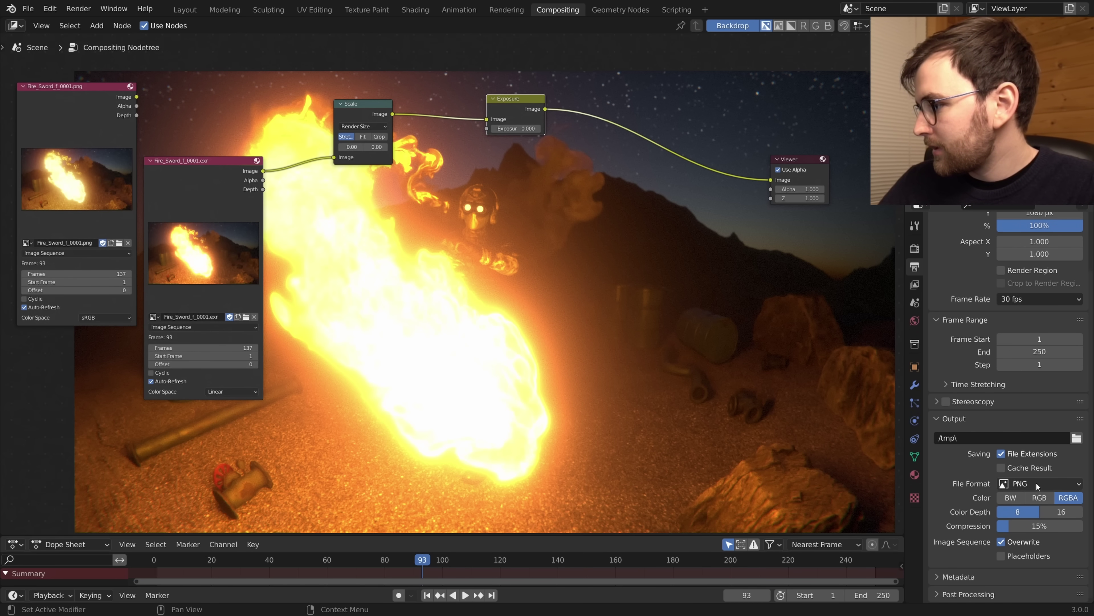
pyautogui.click(1036, 482)
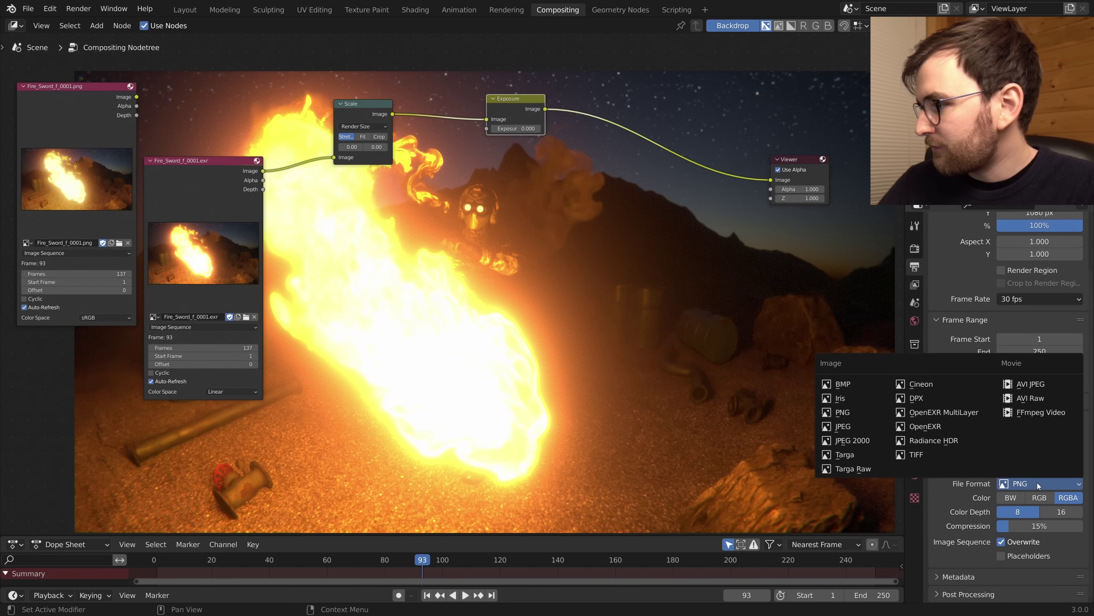
pyautogui.click(957, 427)
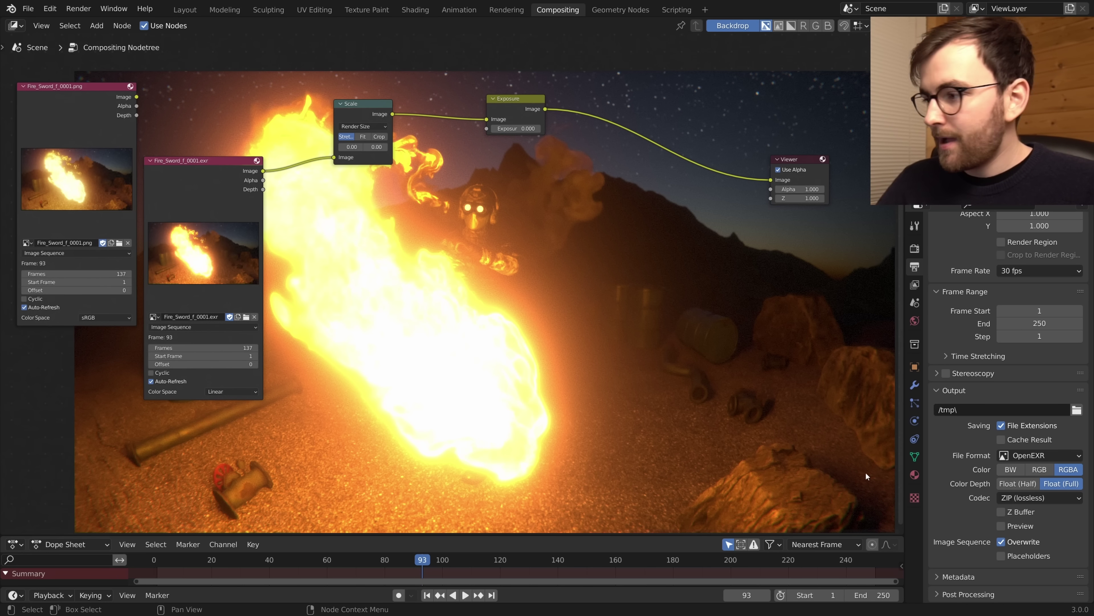
pyautogui.click(1047, 497)
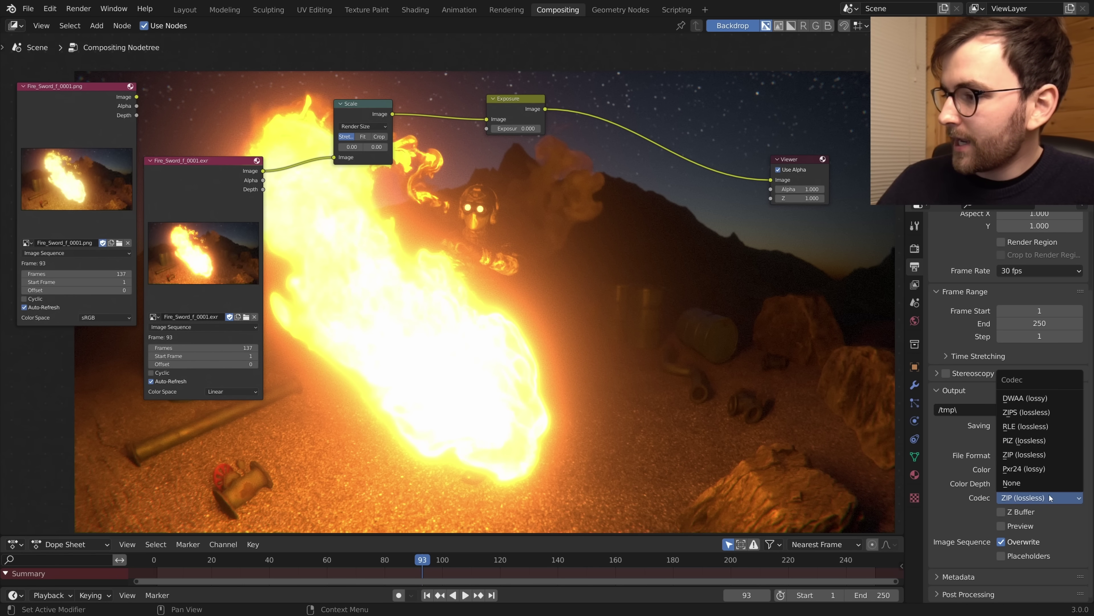
pyautogui.click(1055, 397)
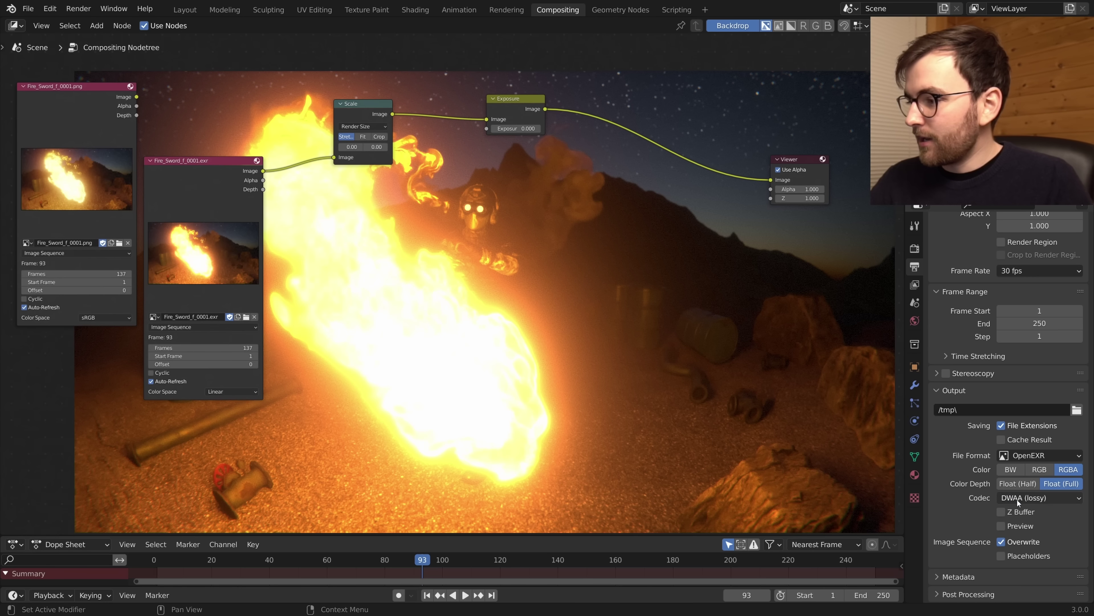
pyautogui.click(1037, 497)
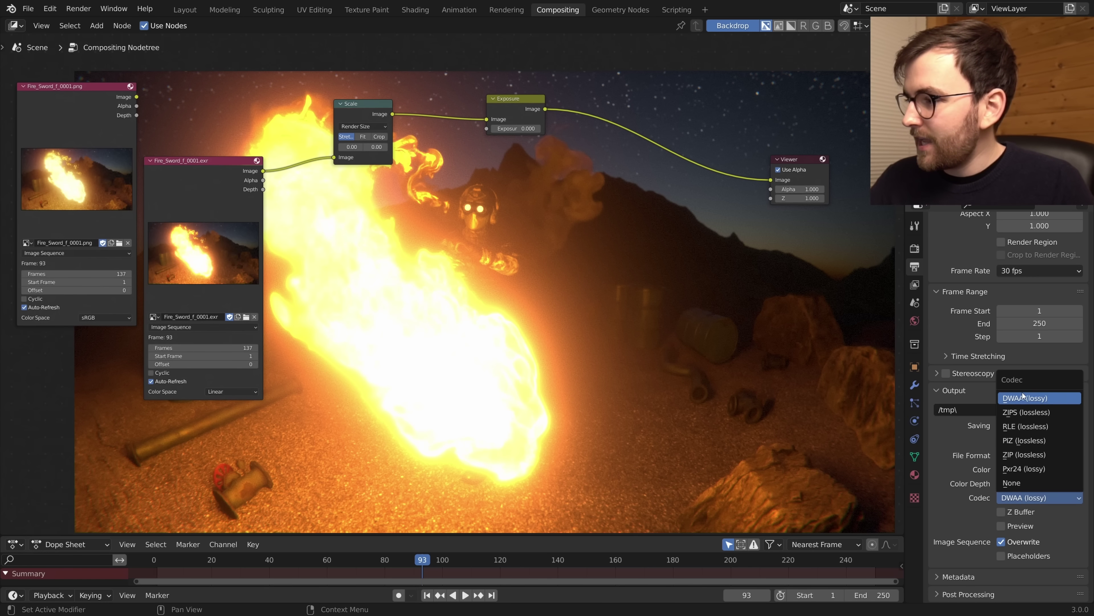
pyautogui.click(1052, 399)
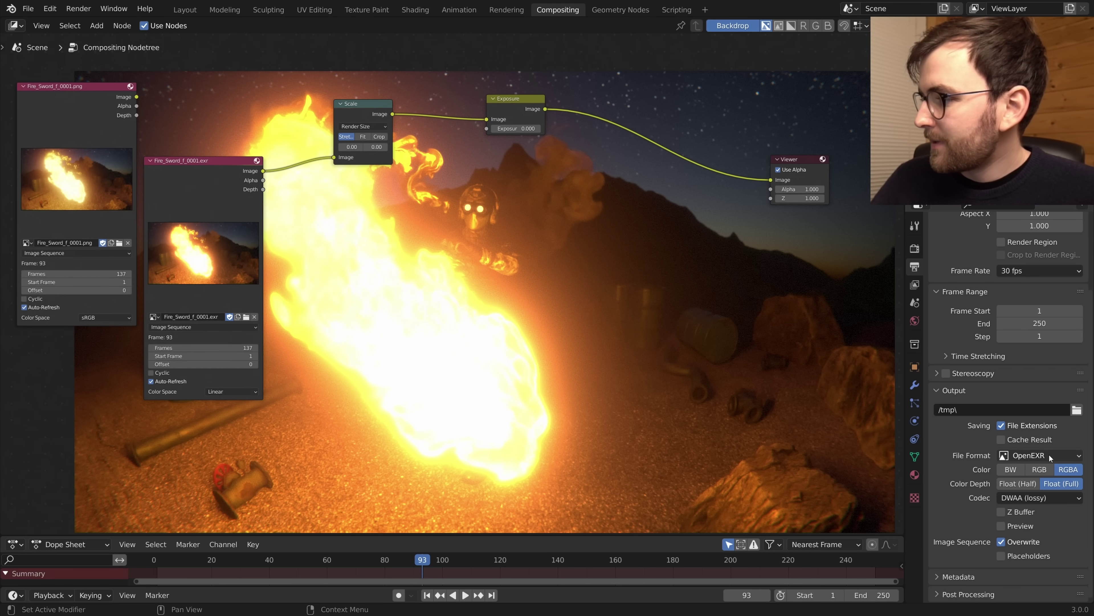
# - Set the render output to the Desktop EXR RENDER folder with file prefix Fire_Sword_f_
pyautogui.click(1076, 410)
pyautogui.write('Fire')
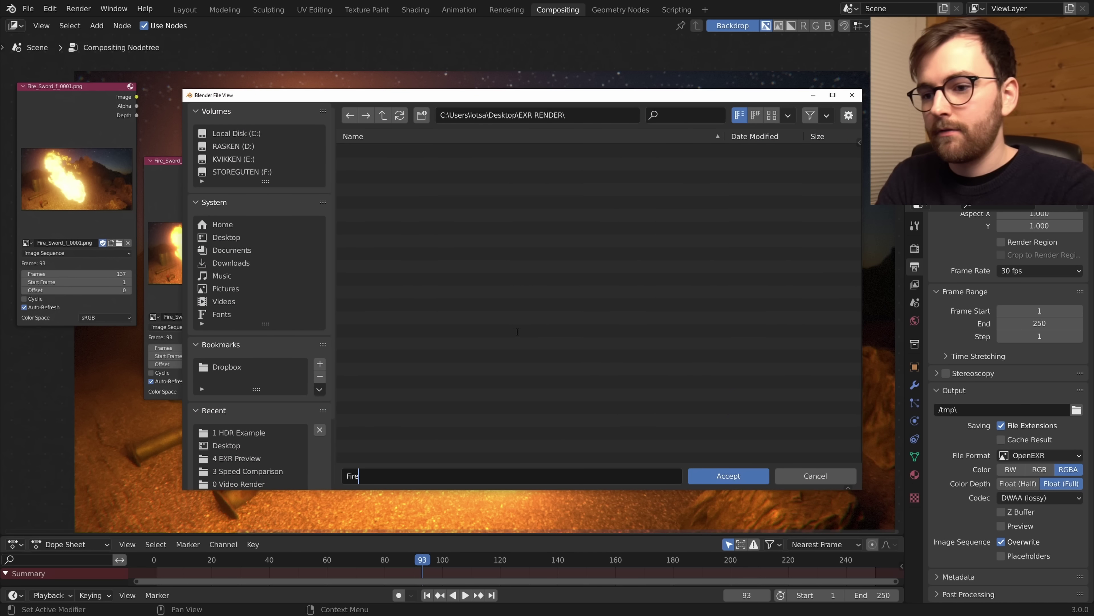
pyautogui.write('_Sword_f_')
pyautogui.press('Return')
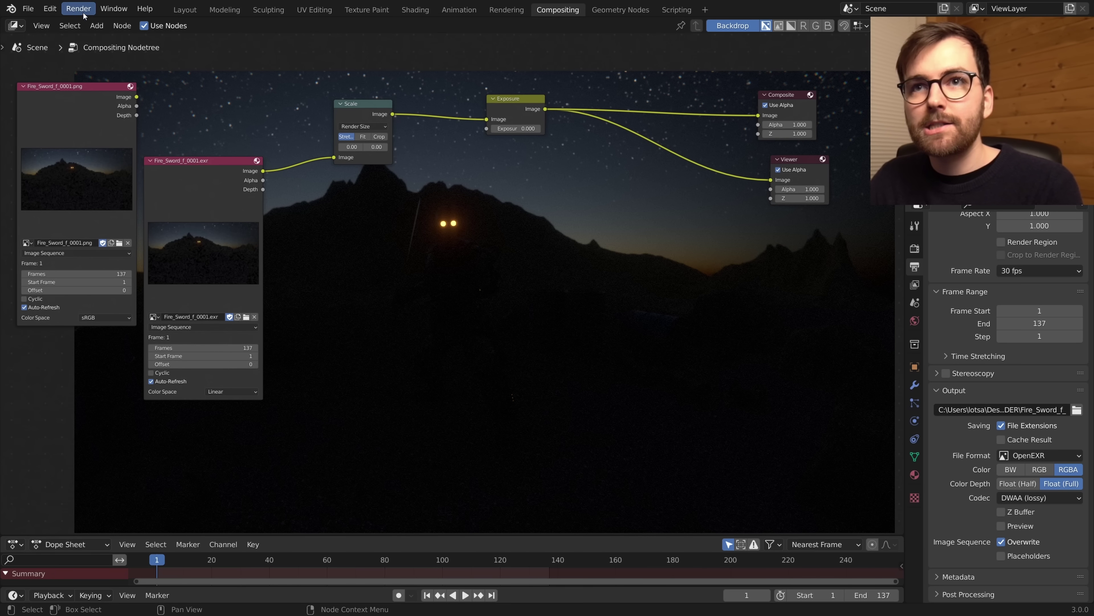
# - Render the full 137-frame animation and close the finished render window
pyautogui.click(78, 8)
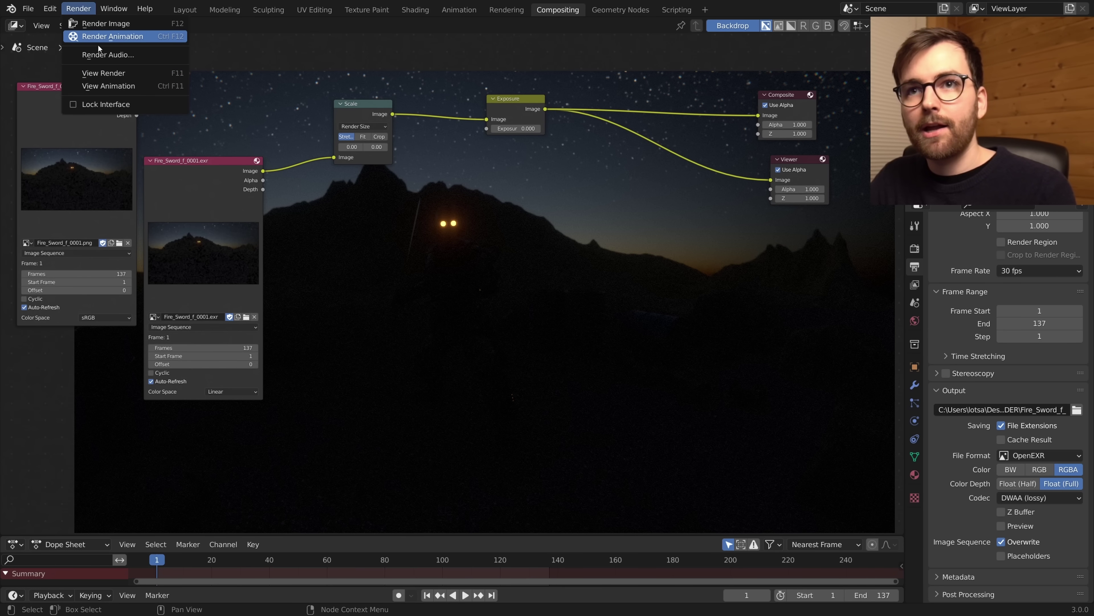
pyautogui.click(155, 37)
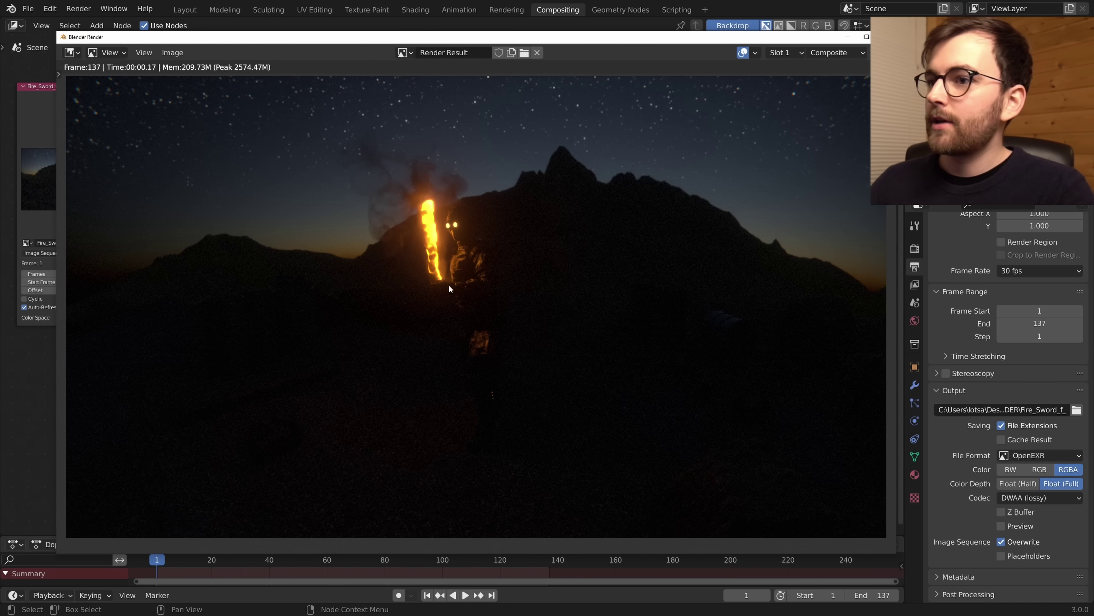
pyautogui.press('Escape')
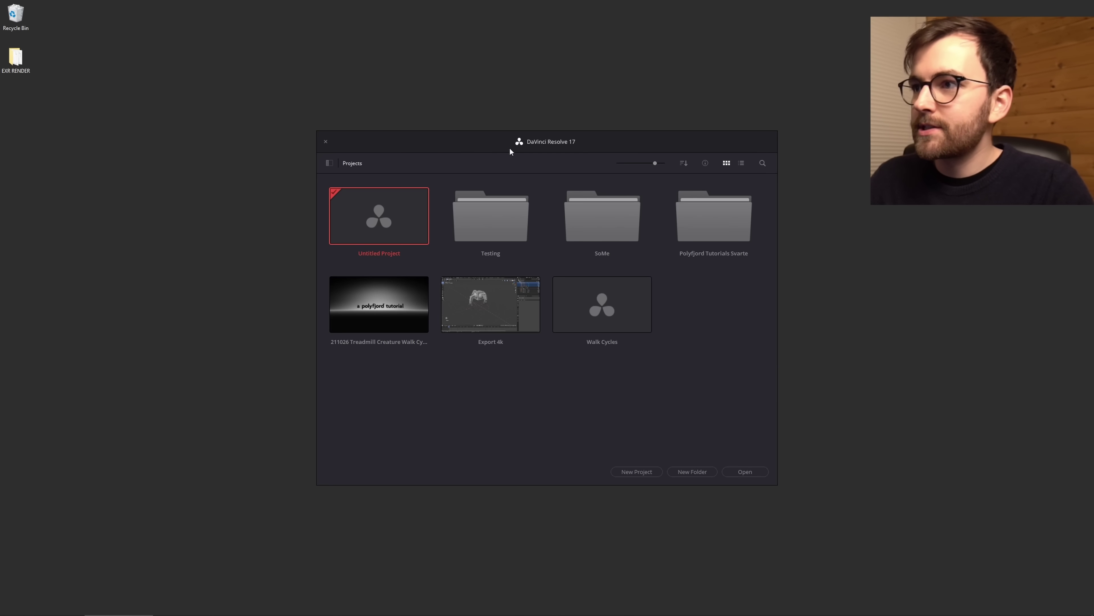
# - Open the Untitled Project, reset the UI layout, and go to the Media page
pyautogui.doubleClick(415, 218)
pyautogui.click(287, 14)
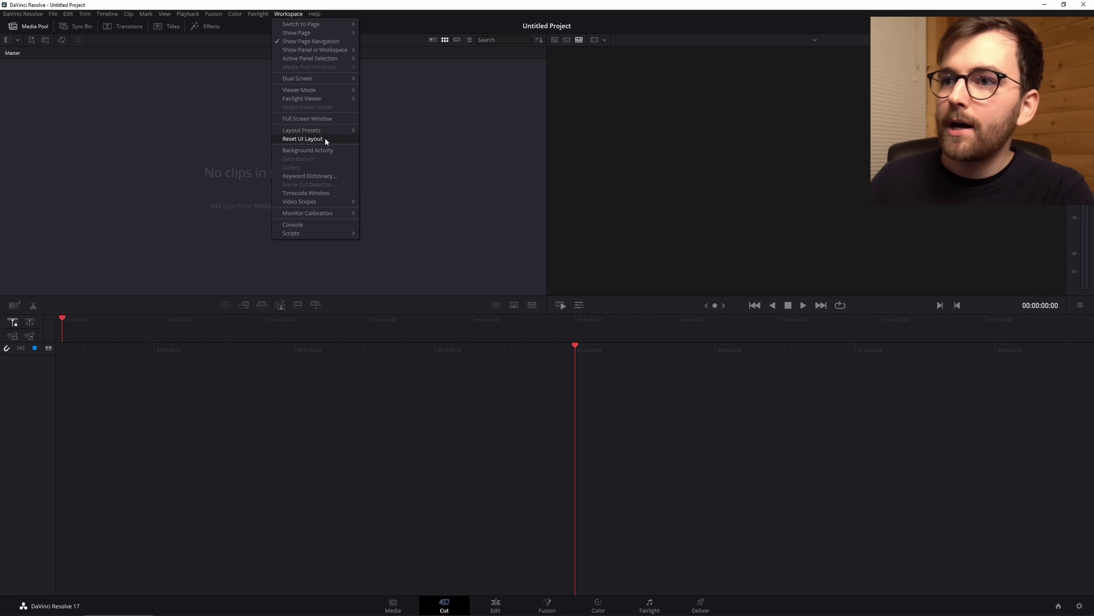
pyautogui.click(325, 141)
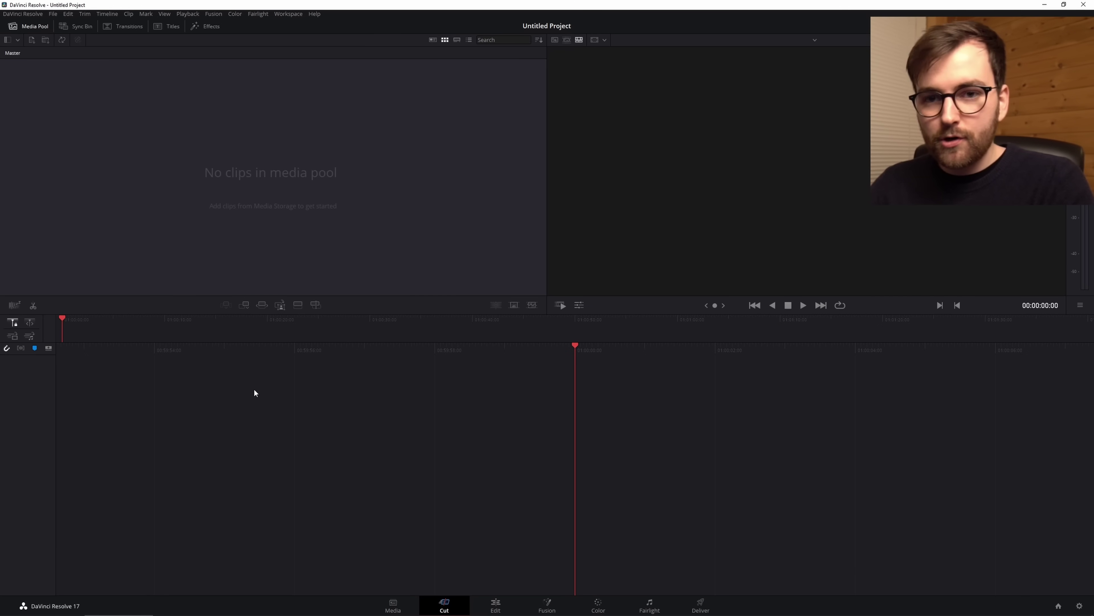
pyautogui.click(392, 605)
# - Browse to Desktop > 1 HDR Example and set Frame Display Mode to Sequence
pyautogui.click(23, 304)
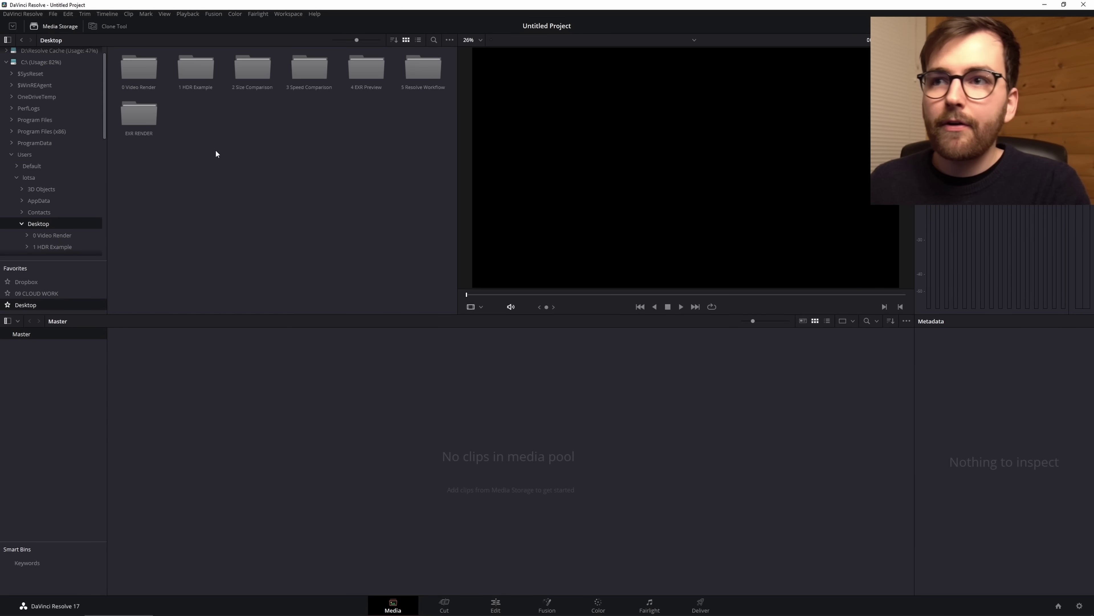
pyautogui.doubleClick(201, 66)
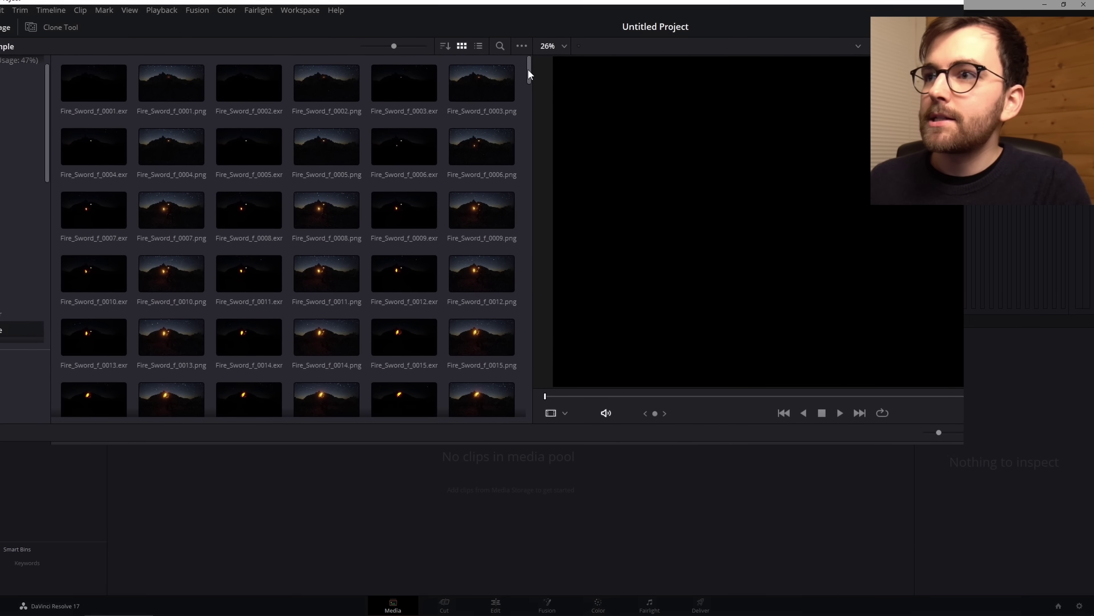
pyautogui.moveTo(530, 72)
pyautogui.mouseDown()
pyautogui.moveTo(528, 300)
pyautogui.moveTo(531, 67)
pyautogui.mouseUp()
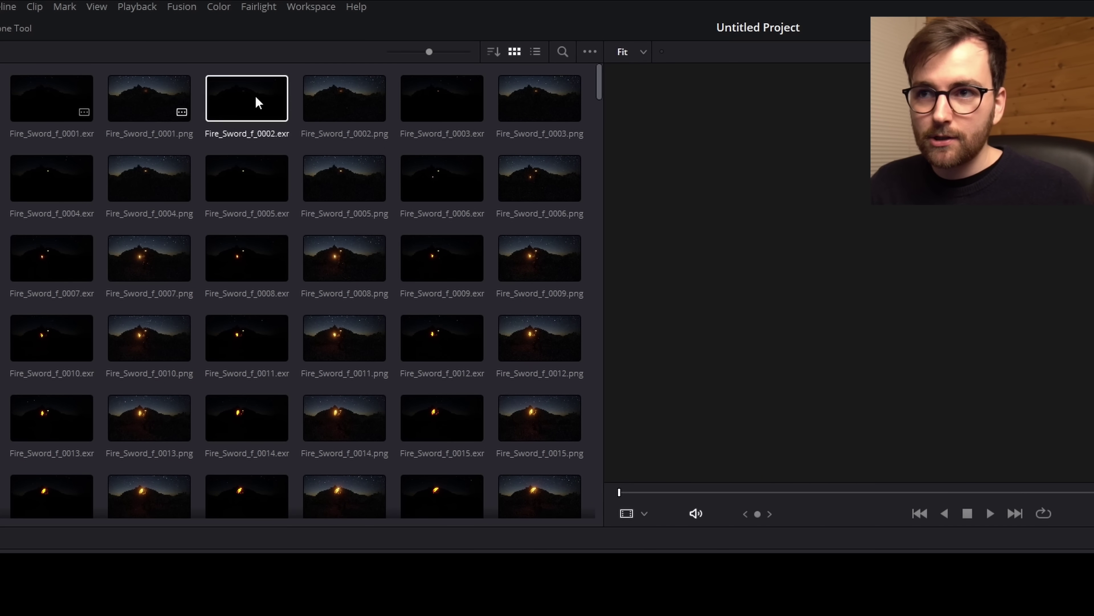
pyautogui.click(588, 52)
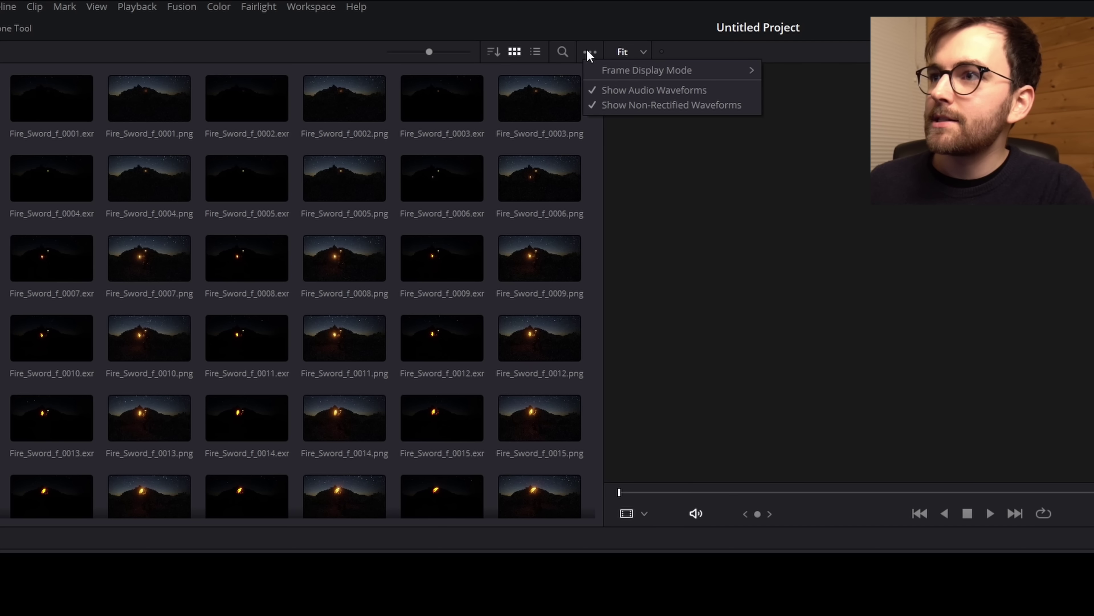
pyautogui.moveTo(666, 72)
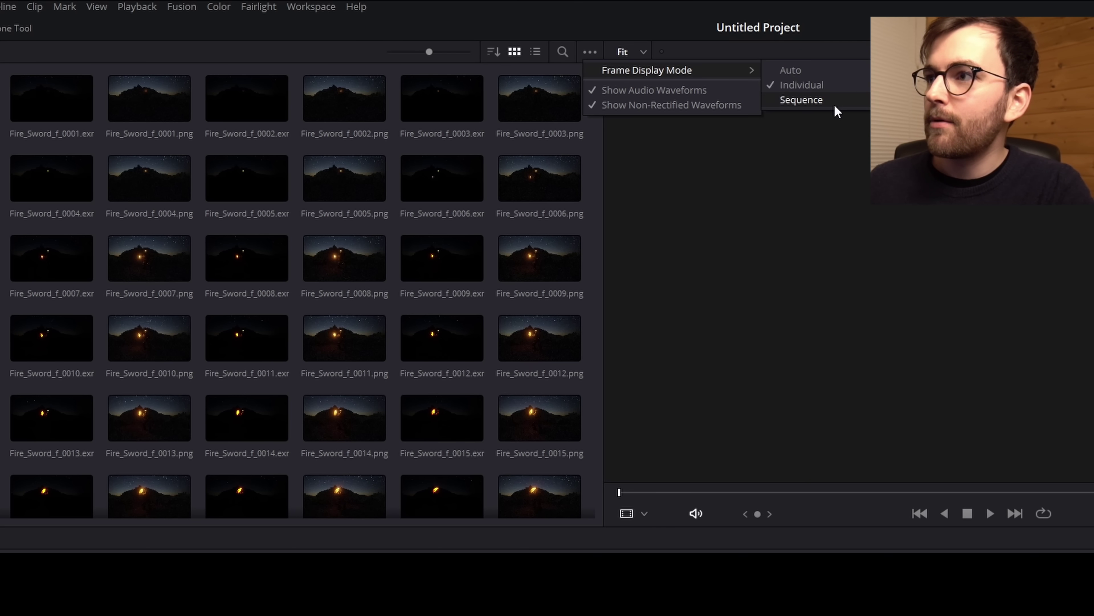
pyautogui.click(802, 100)
# - Add the Fire_Sword EXR and PNG sequences to the Media Pool, then move to the Edit page
pyautogui.click(536, 51)
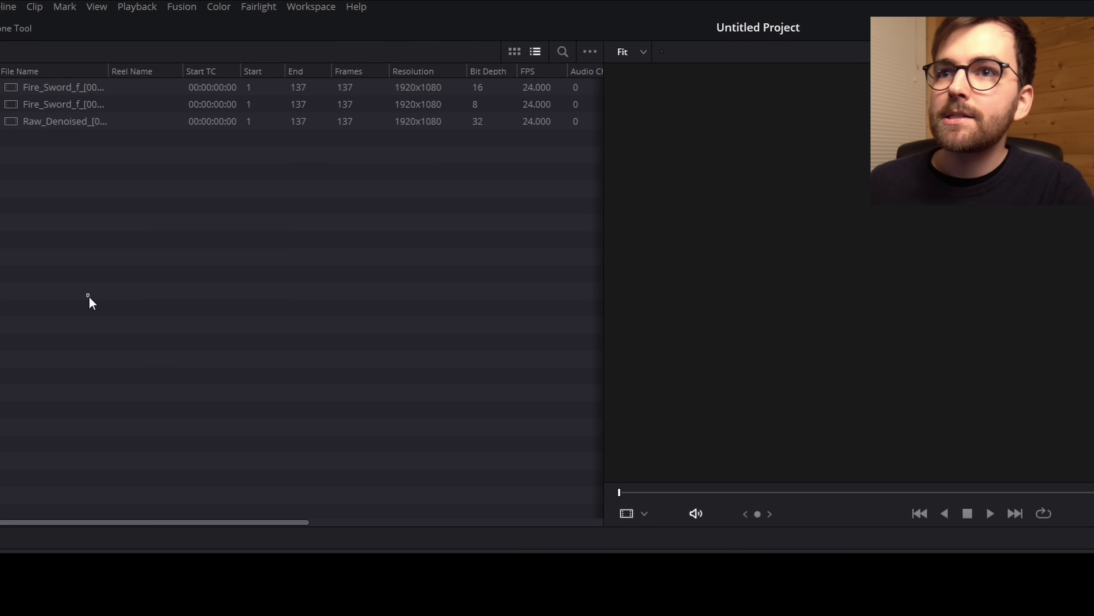
pyautogui.moveTo(605, 141); pyautogui.dragTo(403, 142)
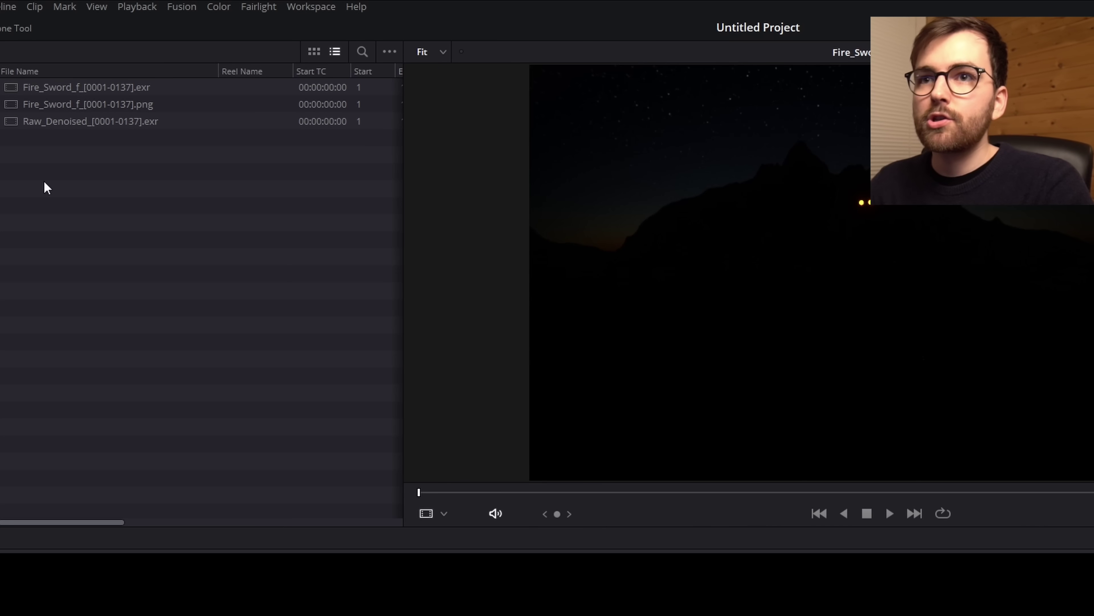
pyautogui.click(162, 91)
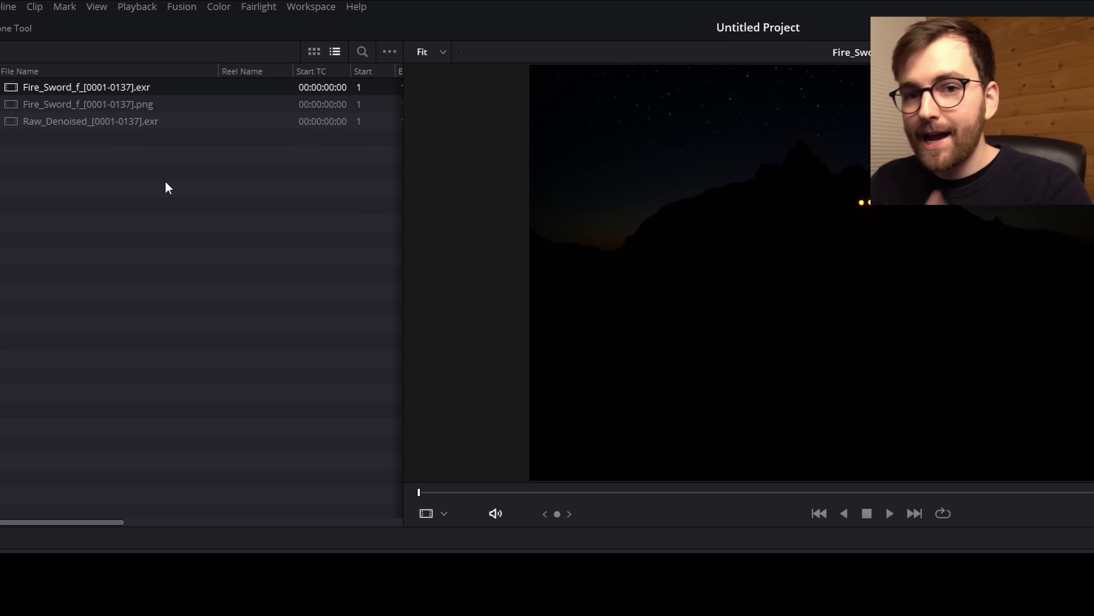
pyautogui.keyDown('ctrl'); pyautogui.click(174, 105); pyautogui.keyUp('ctrl')
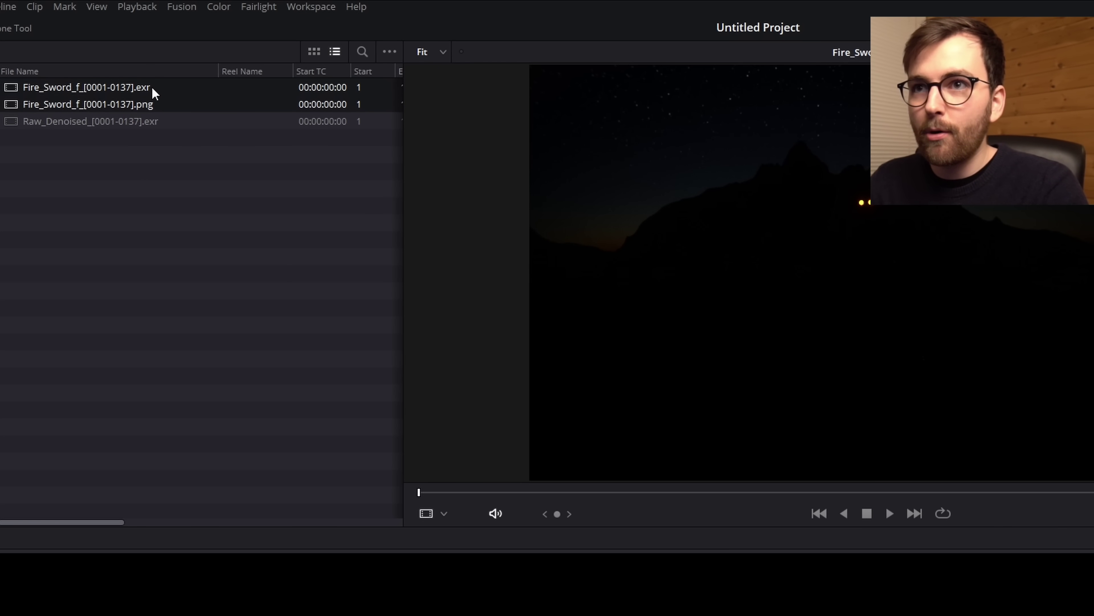
pyautogui.moveTo(190, 99); pyautogui.dragTo(385, 612)
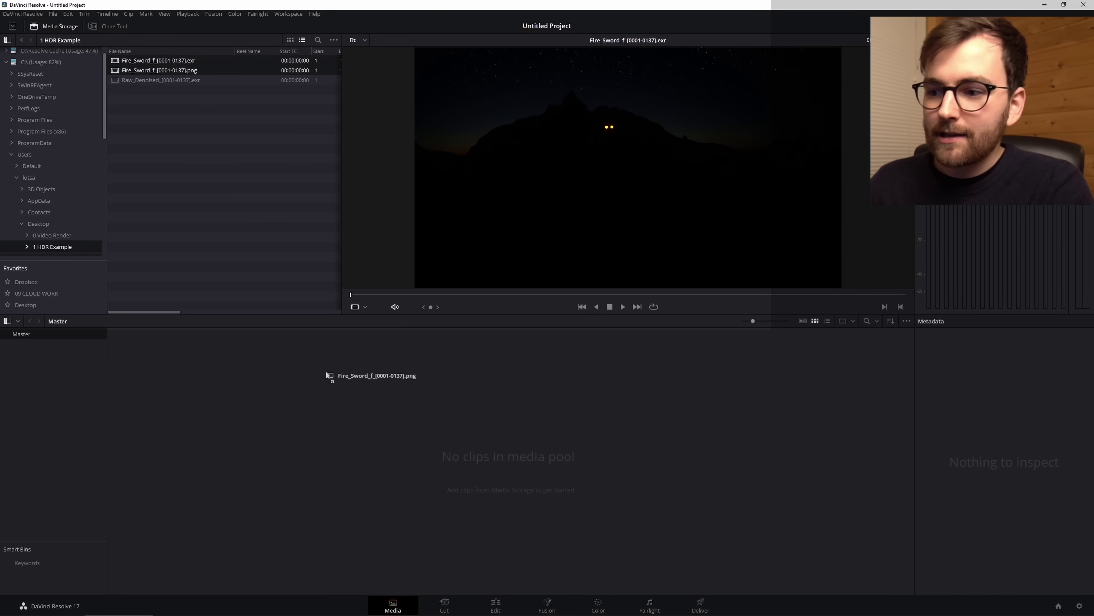
pyautogui.moveTo(331, 385); pyautogui.dragTo(455, 471)
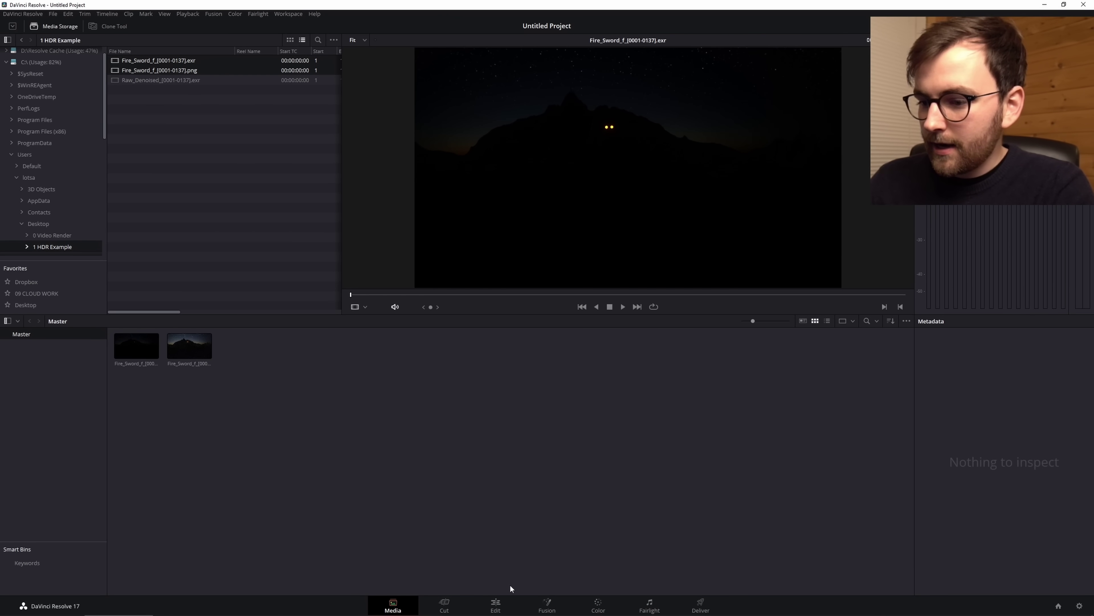
pyautogui.click(500, 604)
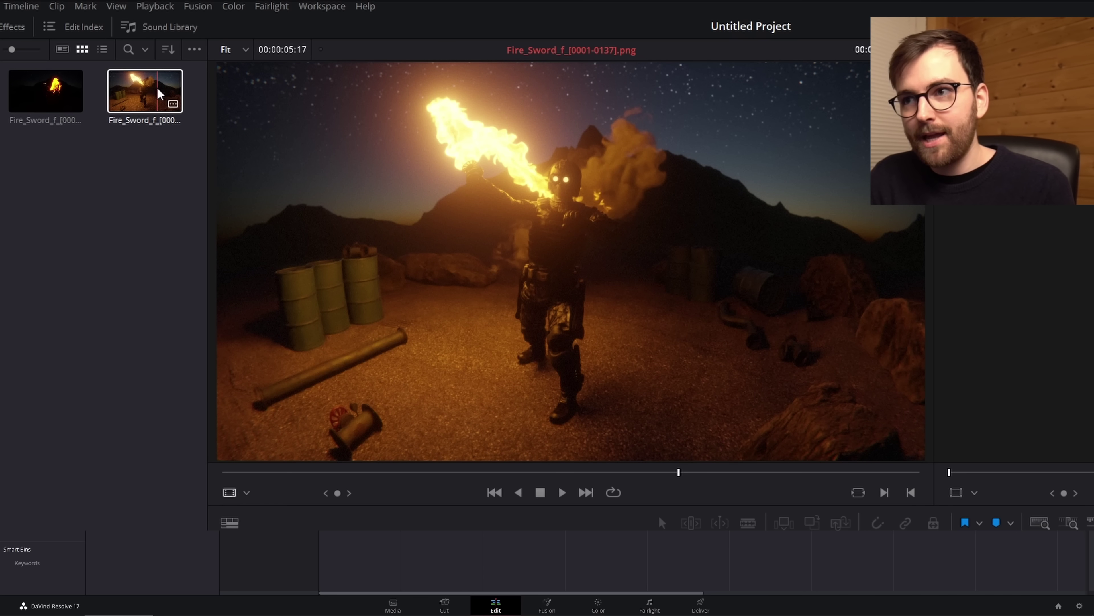
# - Put the Fire_Sword EXR clip on a new timeline and add the PNG clip after it, using a single viewer
pyautogui.click(60, 98)
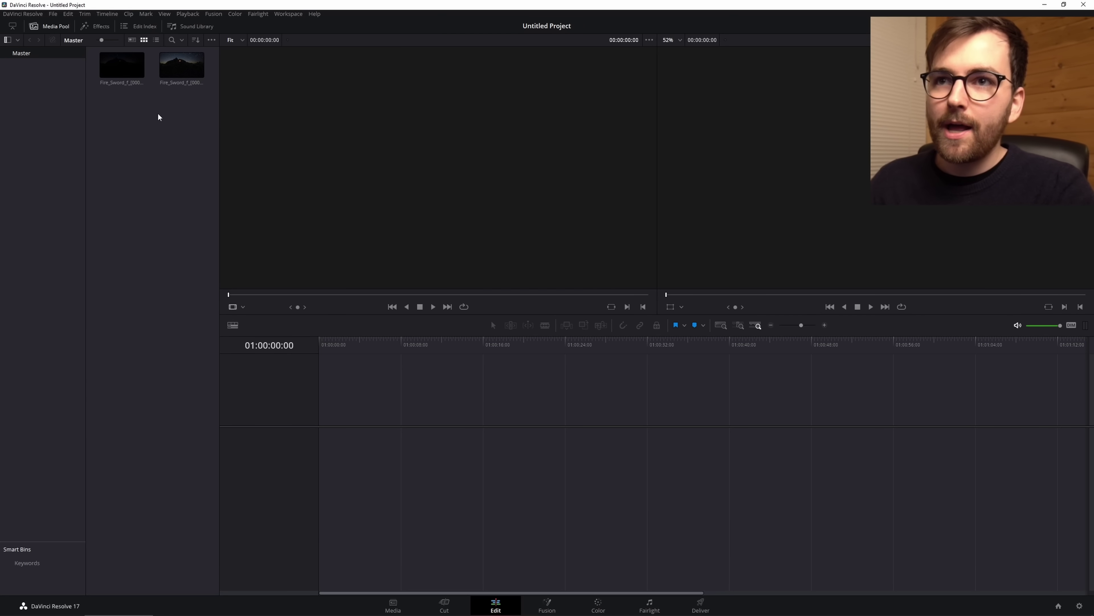
pyautogui.moveTo(122, 65); pyautogui.dragTo(321, 448)
pyautogui.press('space')
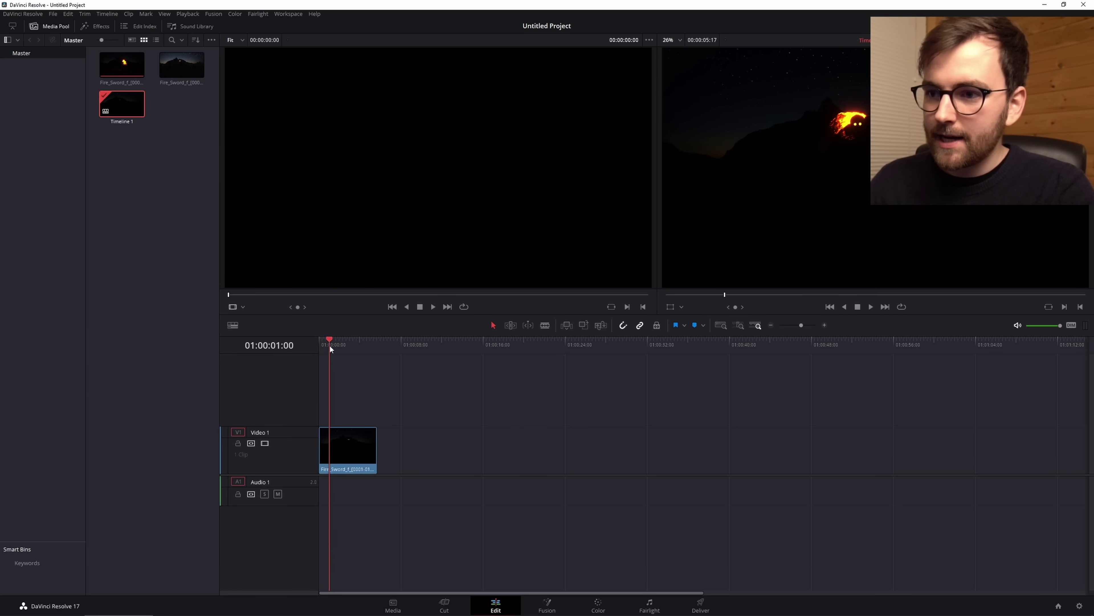
pyautogui.hotkey('ctrl', 'shift', 'w')
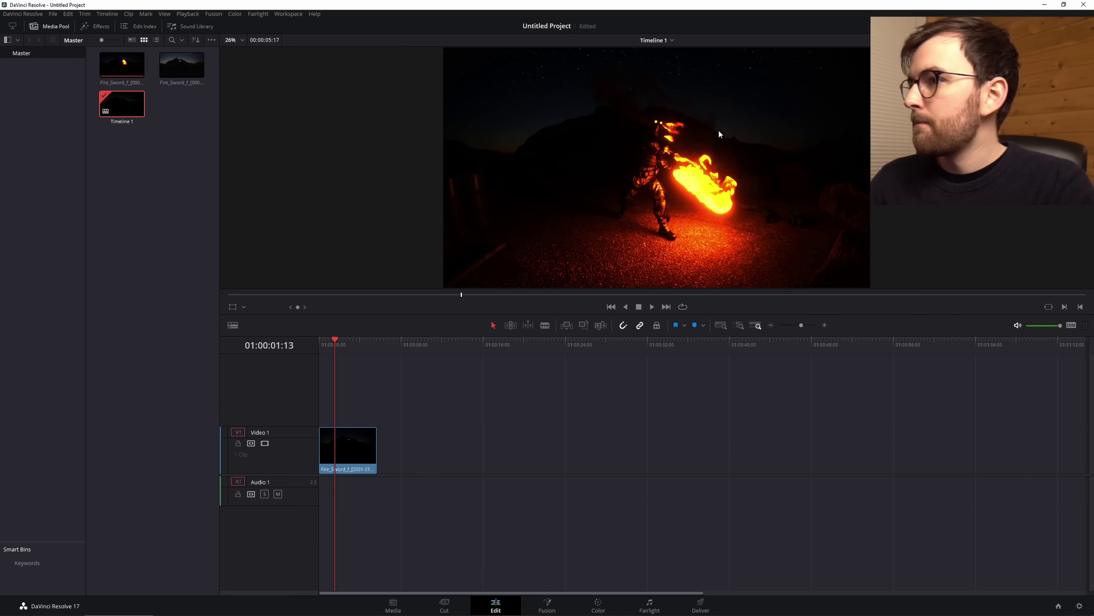
pyautogui.moveTo(182, 65); pyautogui.dragTo(334, 401)
# - Align the PNG clip on Video 2 over the EXR clip and disable it with D
pyautogui.hotkey('shift', 'z')
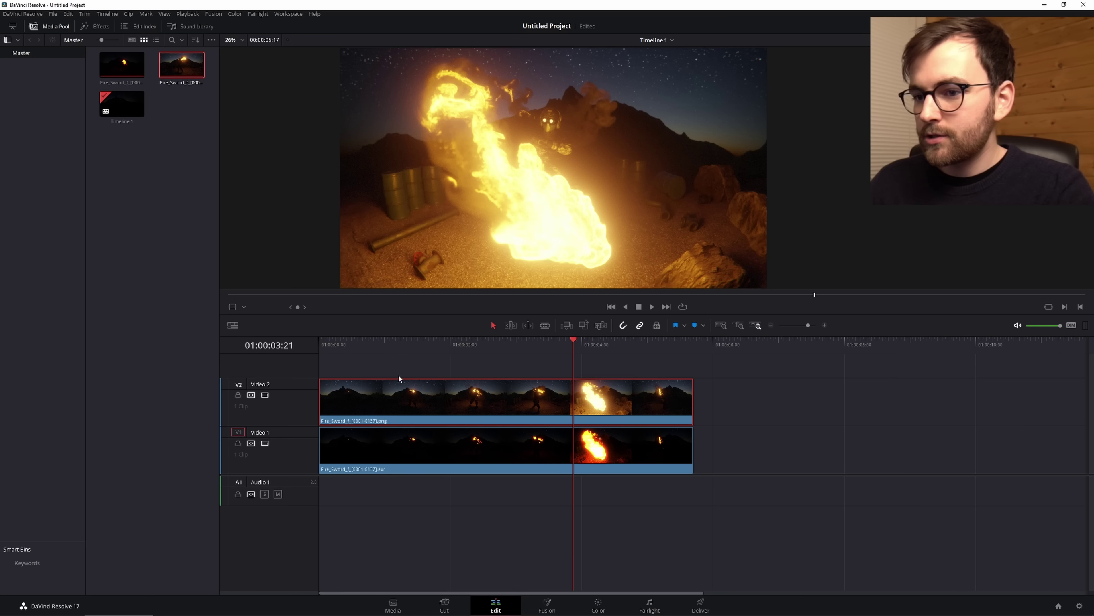
pyautogui.moveTo(396, 386); pyautogui.dragTo(364, 459)
pyautogui.click(433, 389)
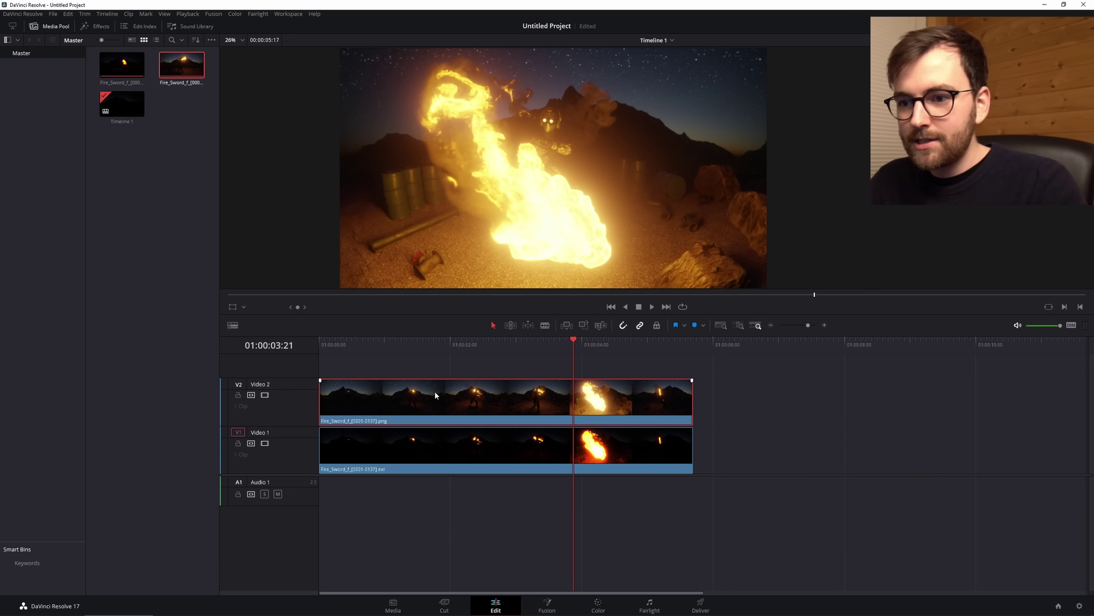
pyautogui.press('d')
pyautogui.press('Home')
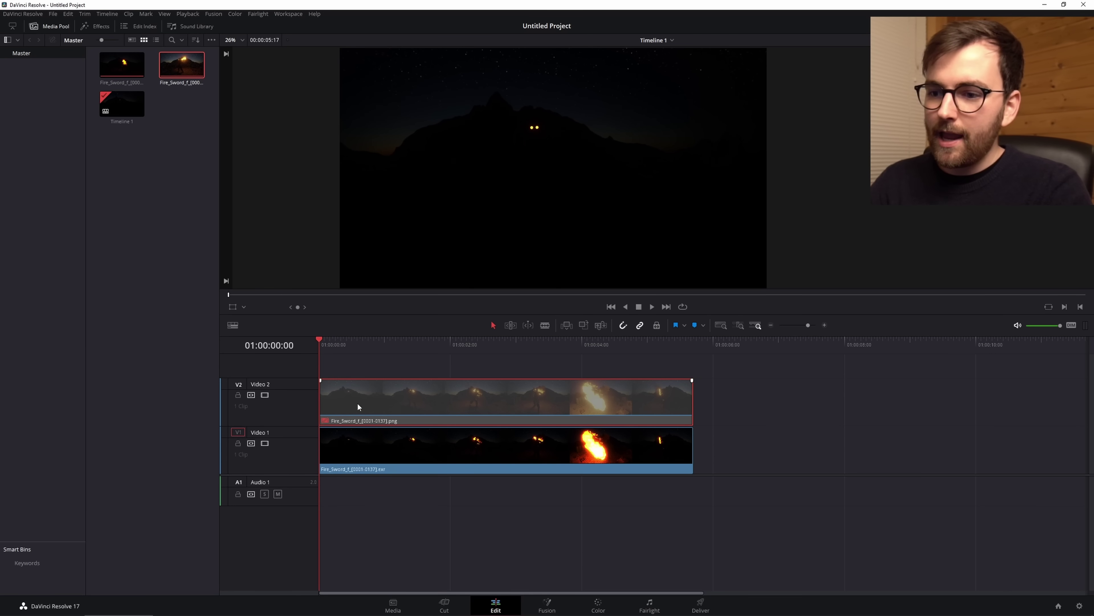
pyautogui.click(330, 472)
pyautogui.press('space')
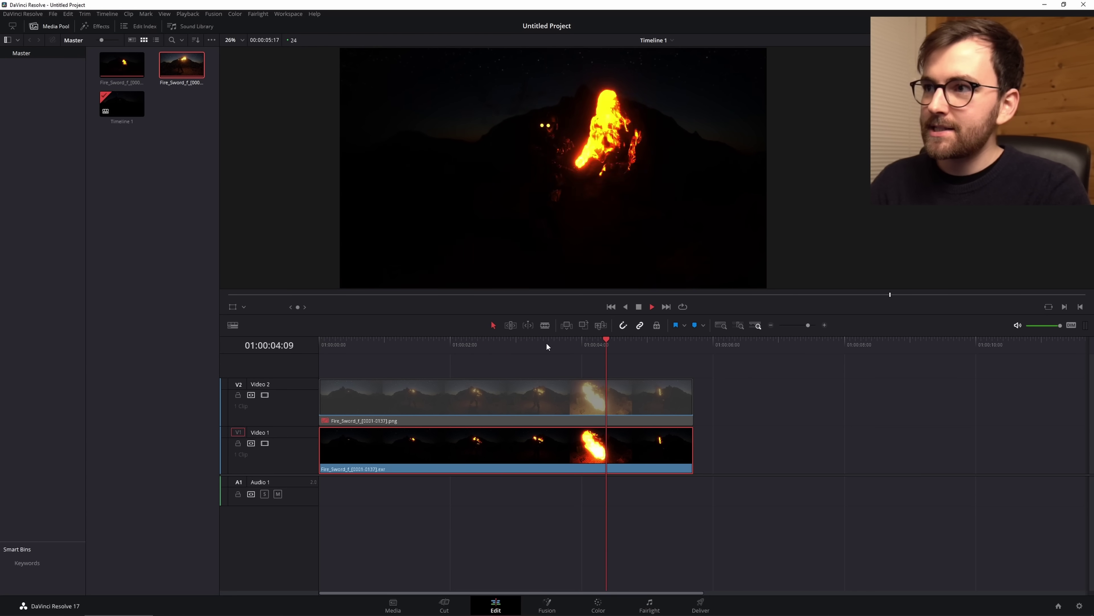
# - Play and scrub the timeline to review the fire burst on the EXR clip
pyautogui.click(431, 347)
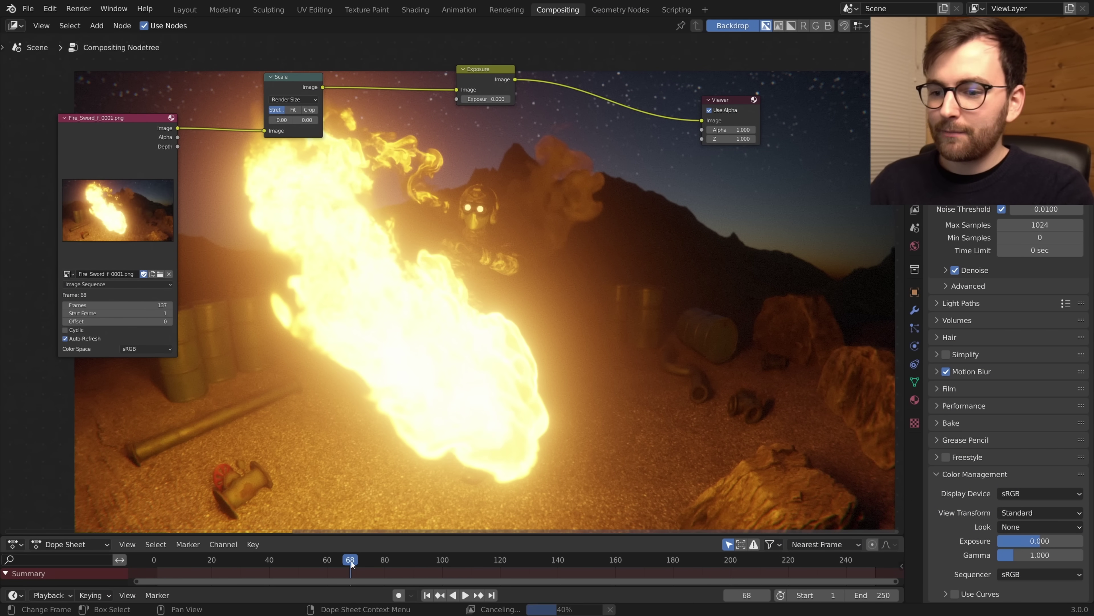
pyautogui.press('space')
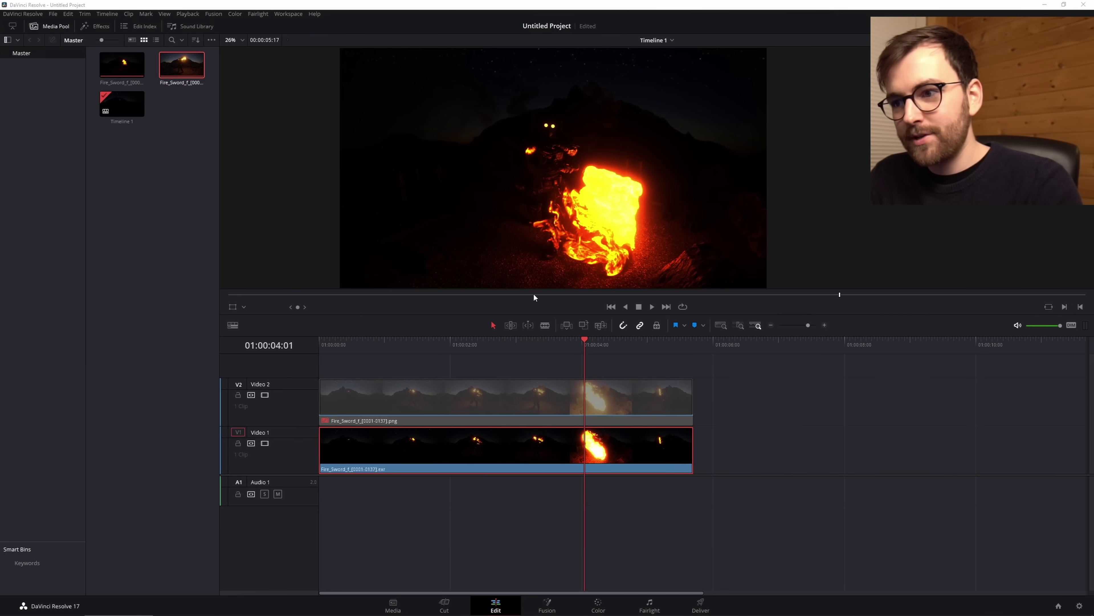
pyautogui.moveTo(397, 342); pyautogui.dragTo(364, 345)
pyautogui.press('Home')
pyautogui.press('space')
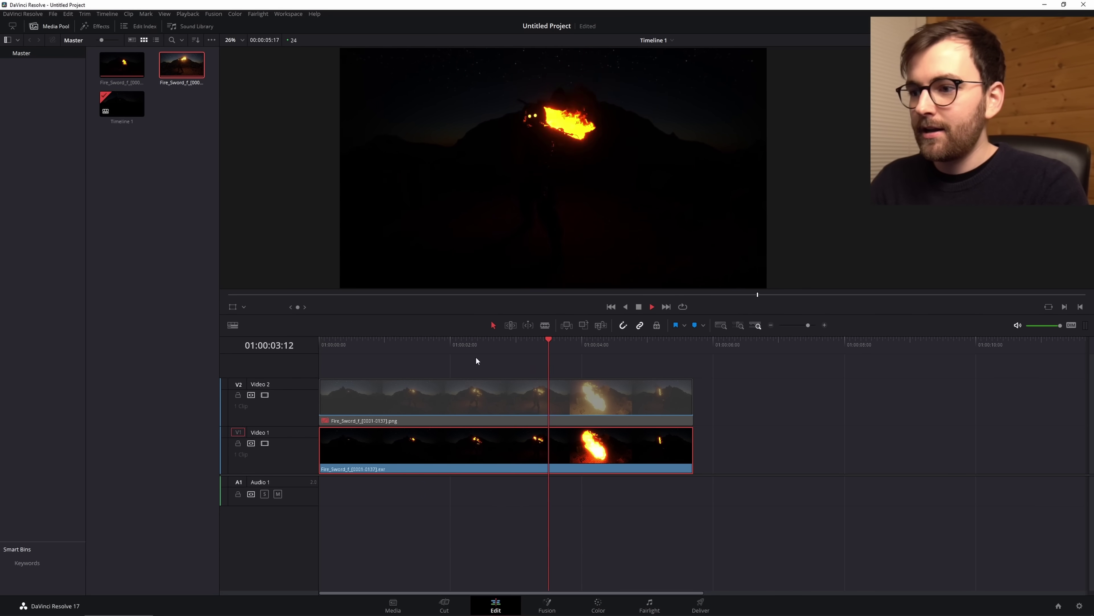
pyautogui.moveTo(476, 345); pyautogui.dragTo(573, 345)
pyautogui.press('space')
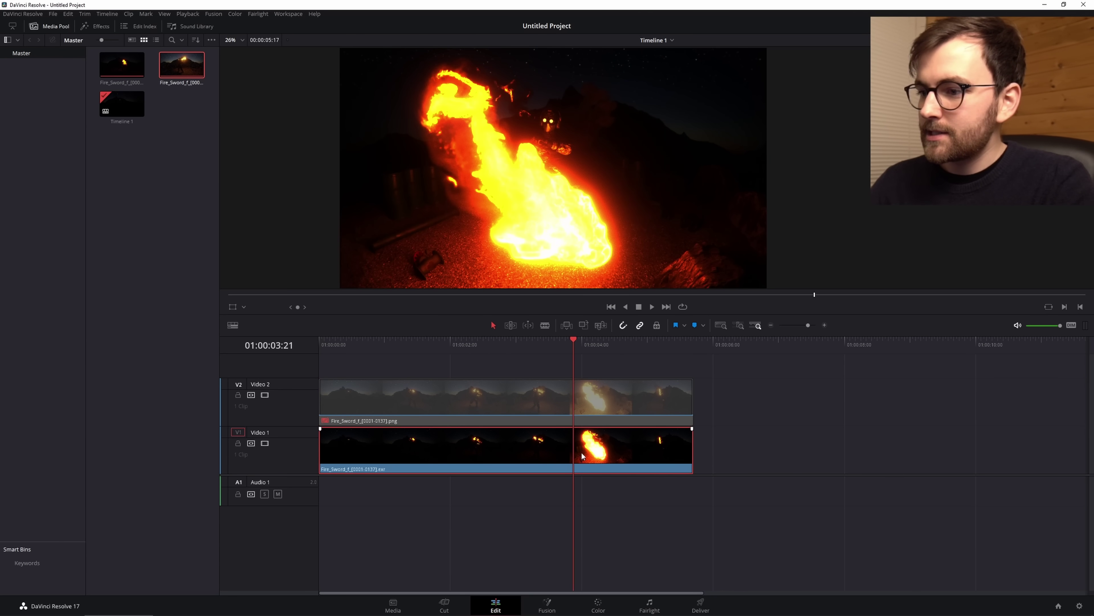
# - Briefly re-enable the PNG clip to compare, disable it again, and select the EXR clip
pyautogui.press('d')
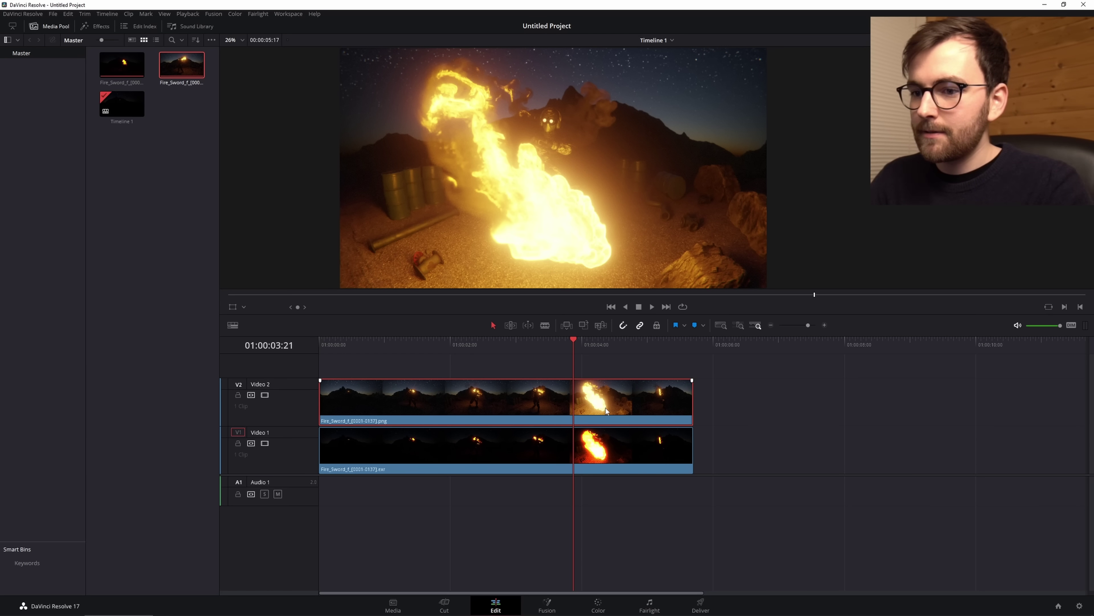
pyautogui.click(488, 347)
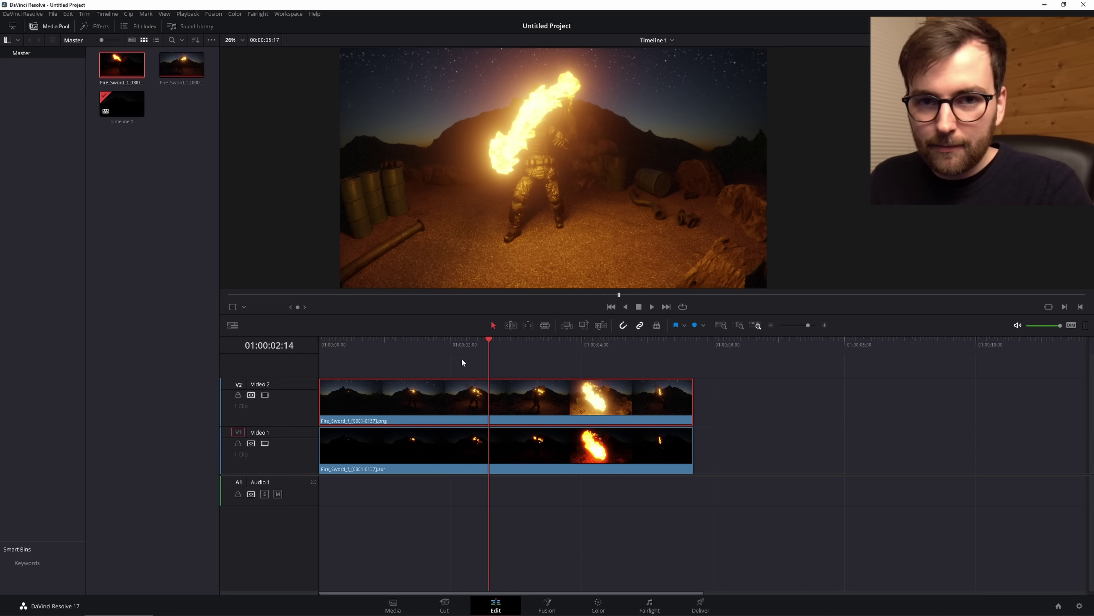
pyautogui.press('d')
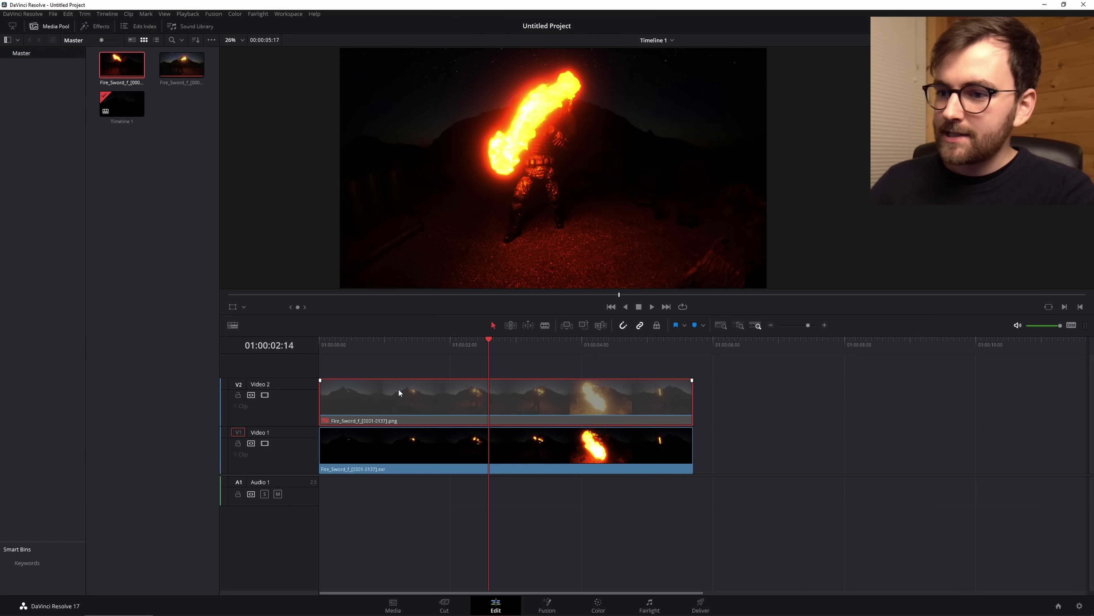
pyautogui.click(530, 454)
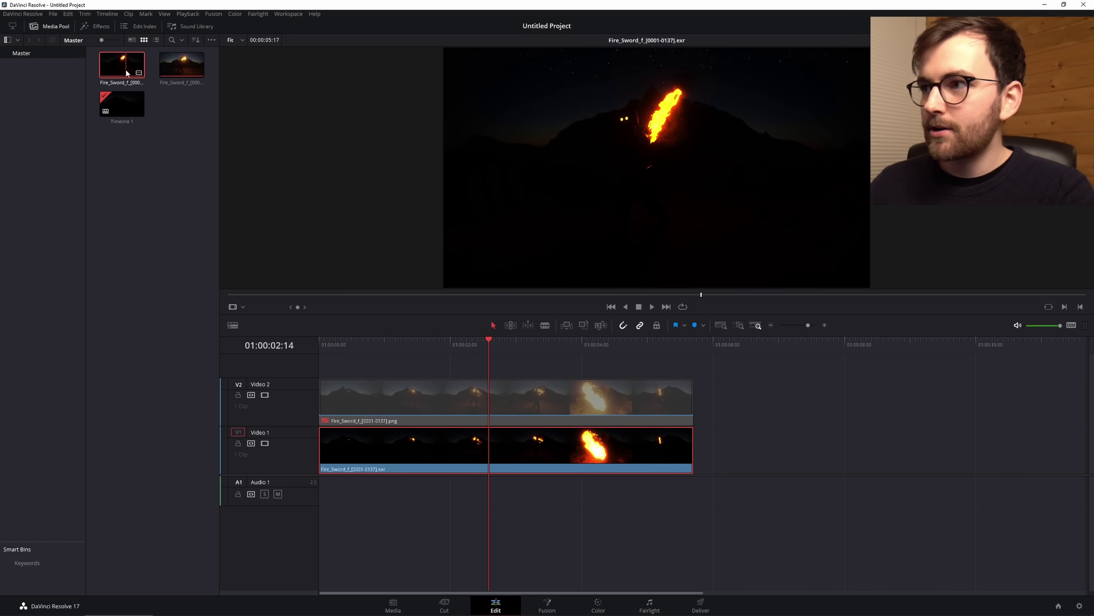
# - Apply the LUT > VFX IO > Linear to Gamma 2.2 LUT to the EXR media clip and scrub to check it
pyautogui.rightClick(132, 72)
pyautogui.moveTo(191, 215)
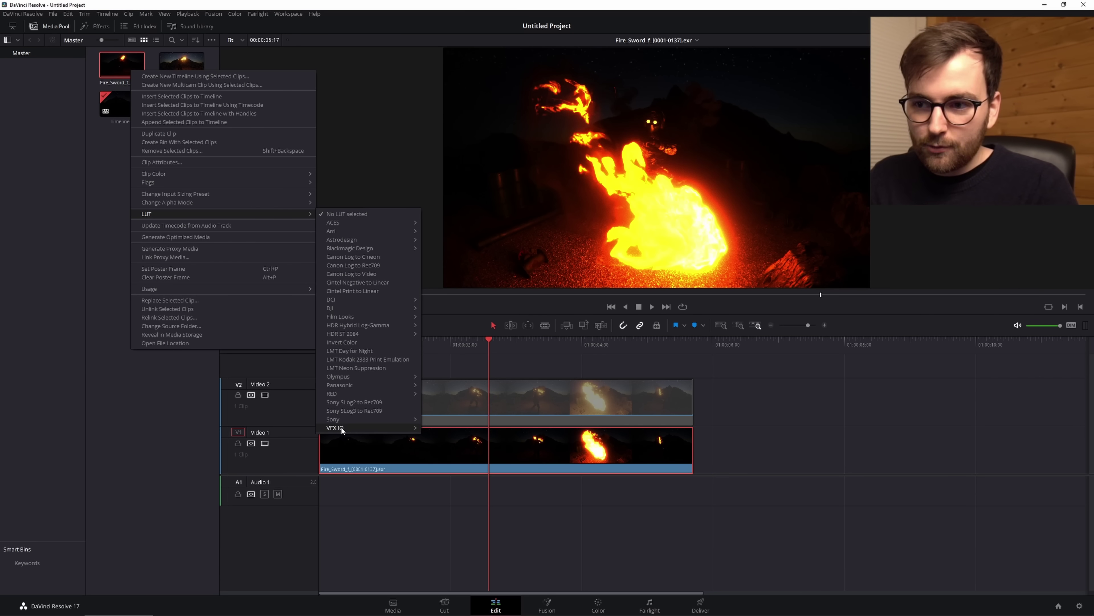
pyautogui.moveTo(352, 427)
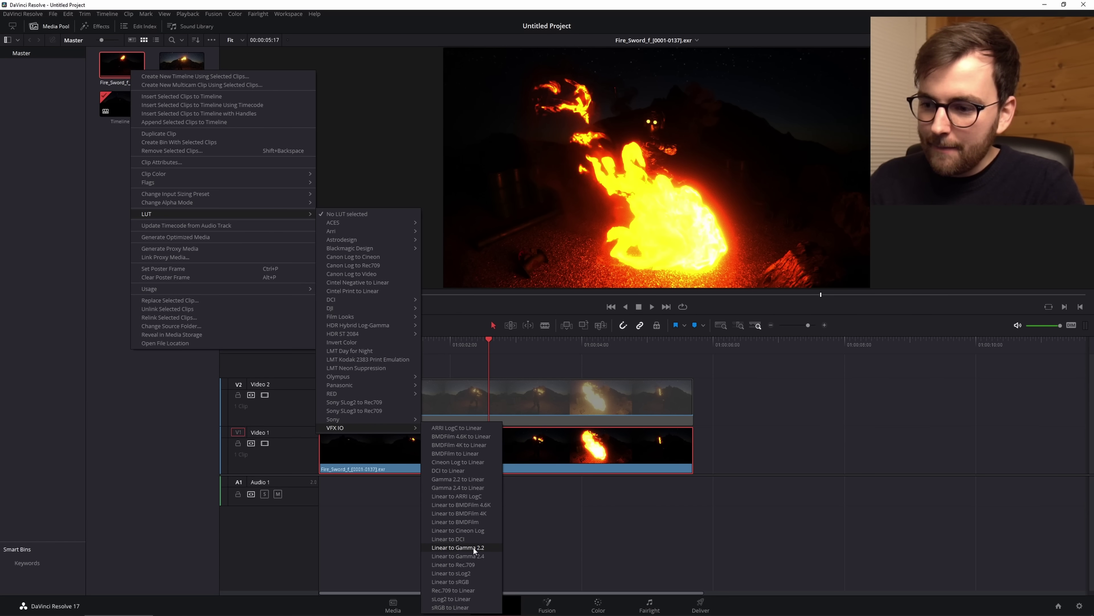
pyautogui.click(458, 547)
pyautogui.moveTo(495, 343); pyautogui.dragTo(574, 352)
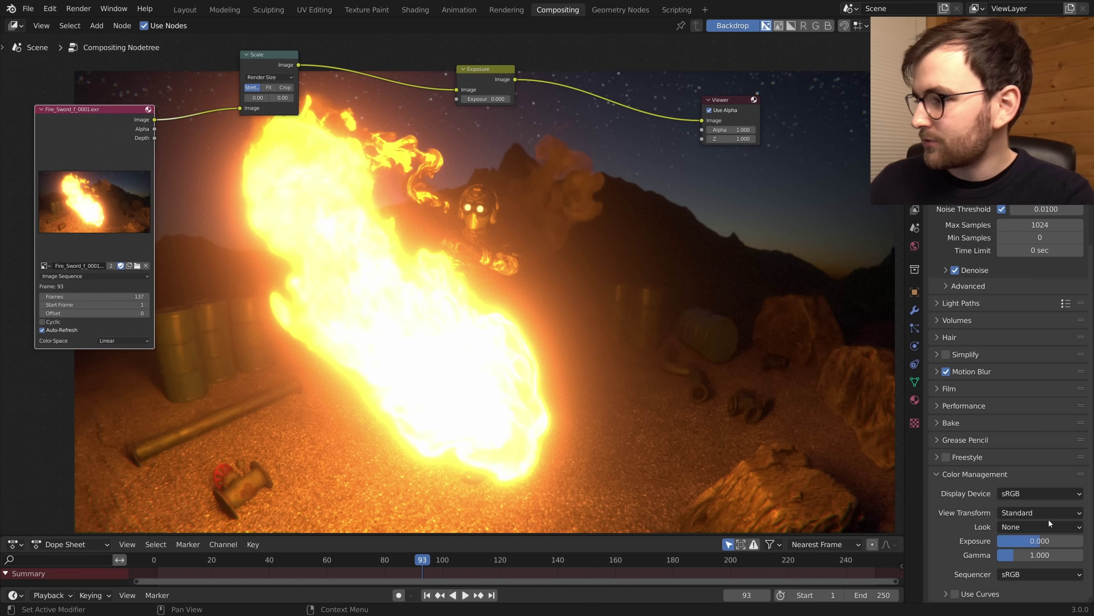
# - Save the Resolve project, then switch Blender's view transform from Standard to Filmic
pyautogui.click(313, 213)
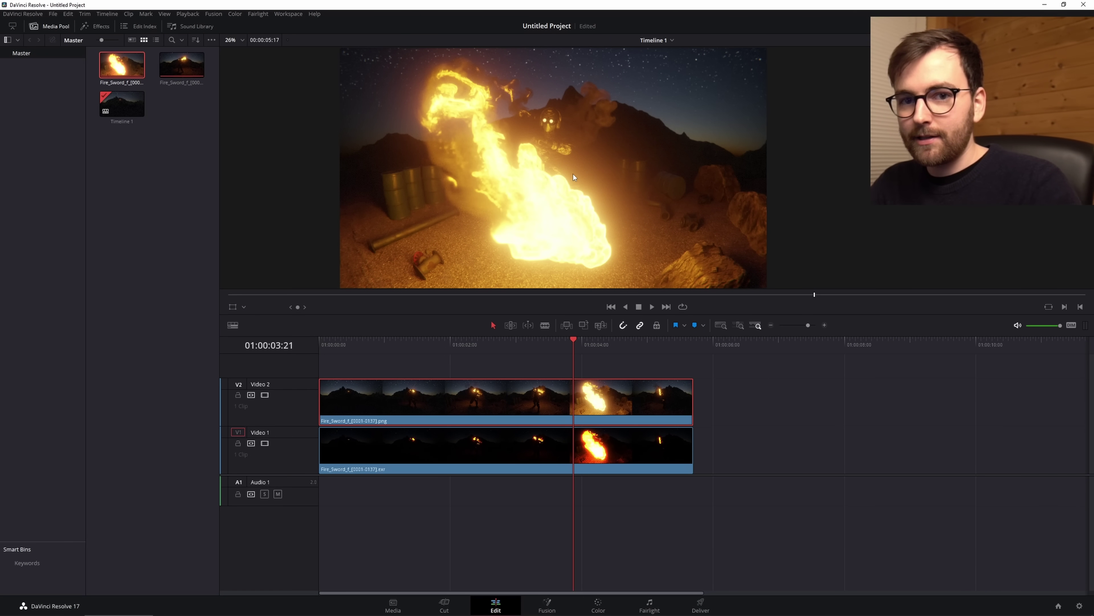
pyautogui.hotkey('ctrl', 's')
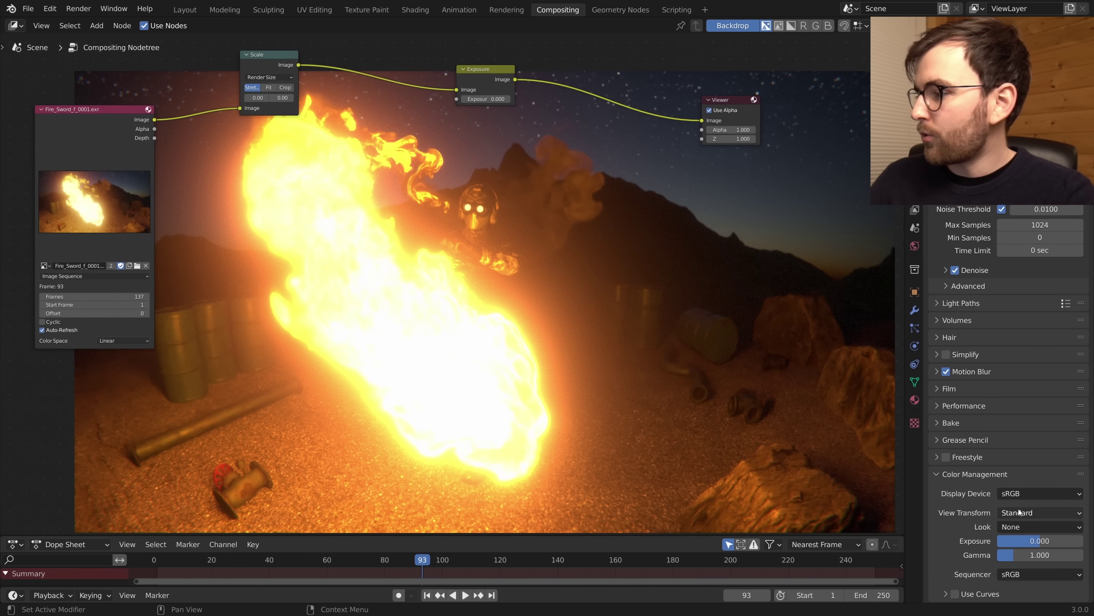
pyautogui.click(1041, 512)
pyautogui.click(1030, 542)
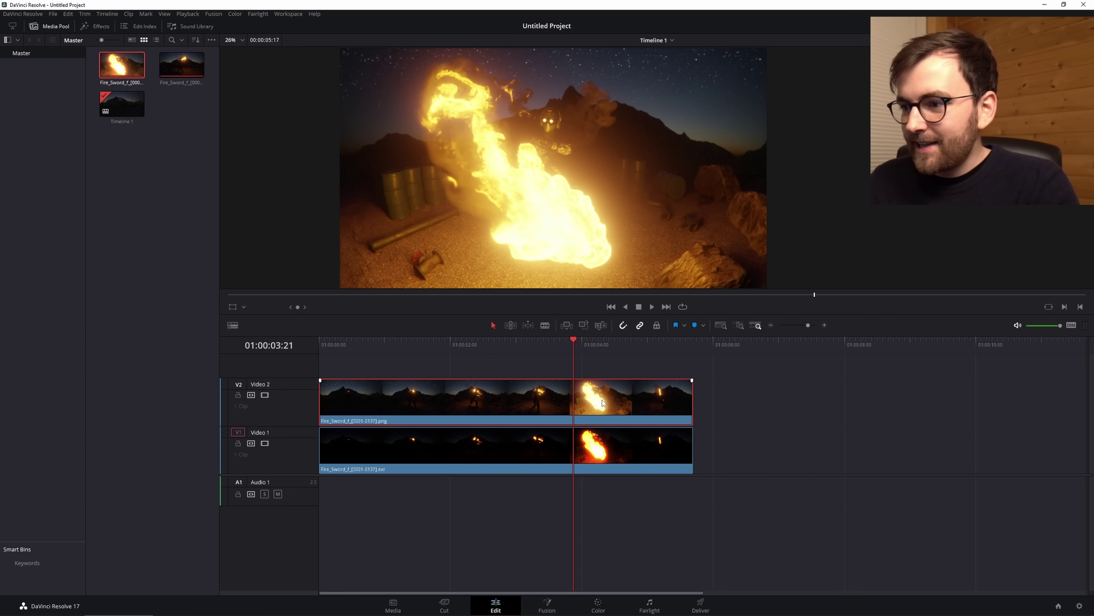
pyautogui.press('Left')
pyautogui.press('super+e')
pyautogui.click(343, 302)
pyautogui.doubleClick(344, 302)
pyautogui.doubleClick(376, 213)
pyautogui.doubleClick(386, 225)
pyautogui.doubleClick(389, 207)
pyautogui.doubleClick(386, 204)
pyautogui.doubleClick(386, 205)
pyautogui.doubleClick(387, 206)
pyautogui.moveTo(443, 165); pyautogui.dragTo(471, 160)
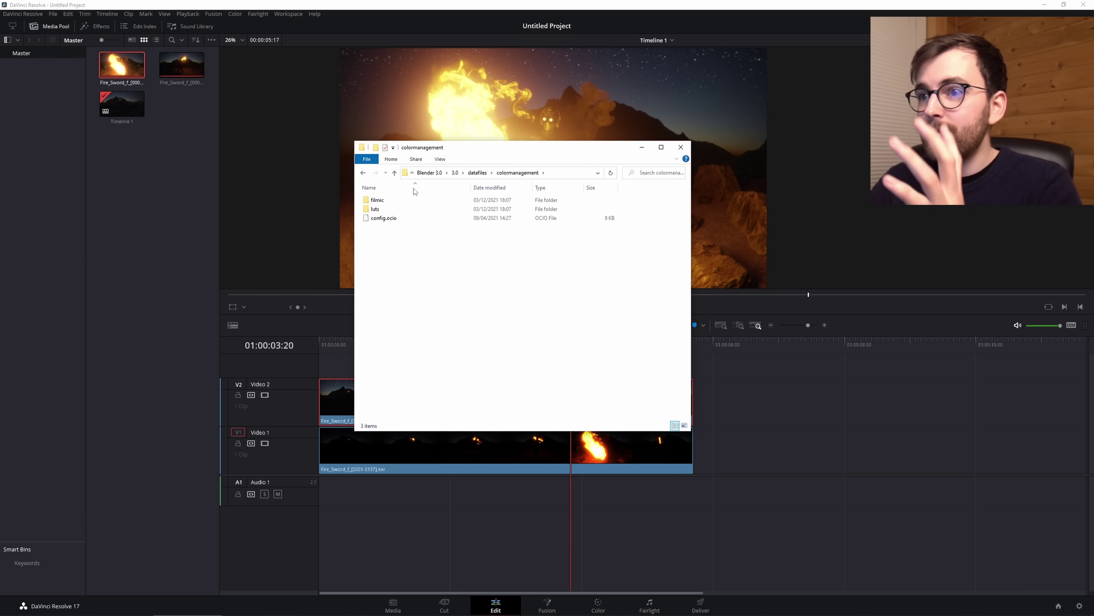
pyautogui.doubleClick(377, 199)
pyautogui.moveTo(474, 330); pyautogui.dragTo(425, 218)
pyautogui.click(466, 304)
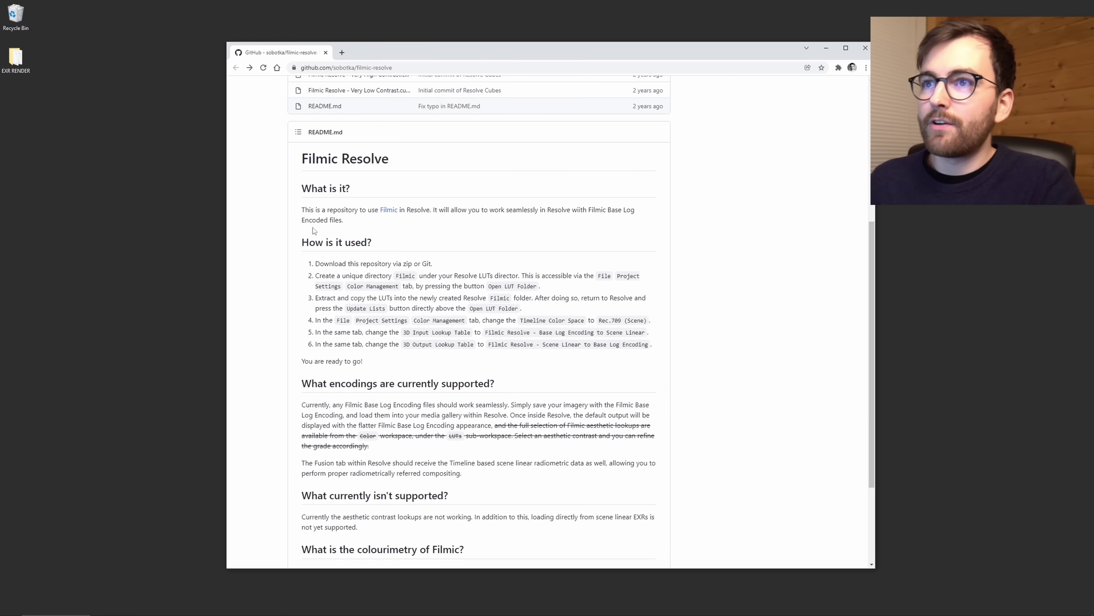
# - Download the filmic-resolve repository as filmic-resolve-master.zip to the Desktop
pyautogui.scroll(5, 314, 228)
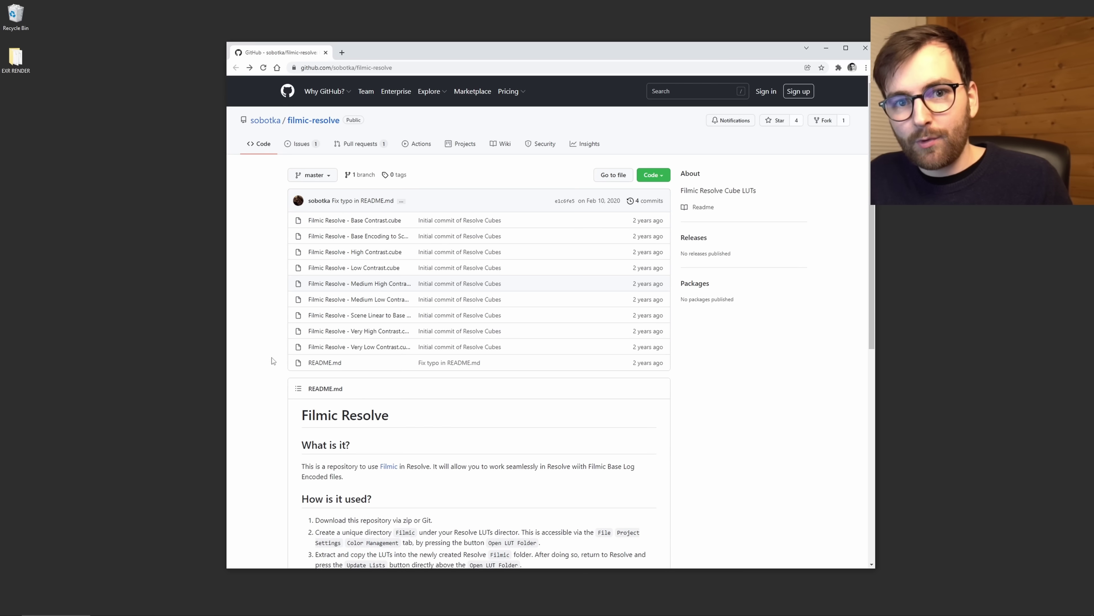
pyautogui.click(653, 175)
pyautogui.click(557, 282)
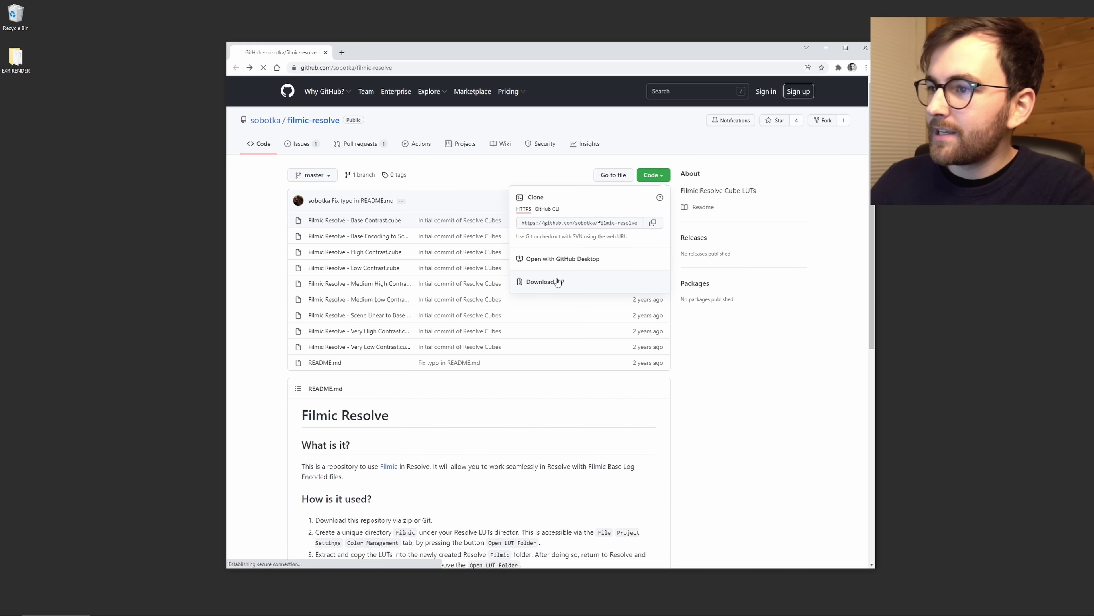
pyautogui.click(262, 107)
pyautogui.click(667, 332)
# - Extract the ZIP into filmic-resolve-master and look over its README.md
pyautogui.rightClick(16, 99)
pyautogui.moveTo(66, 125)
pyautogui.click(181, 167)
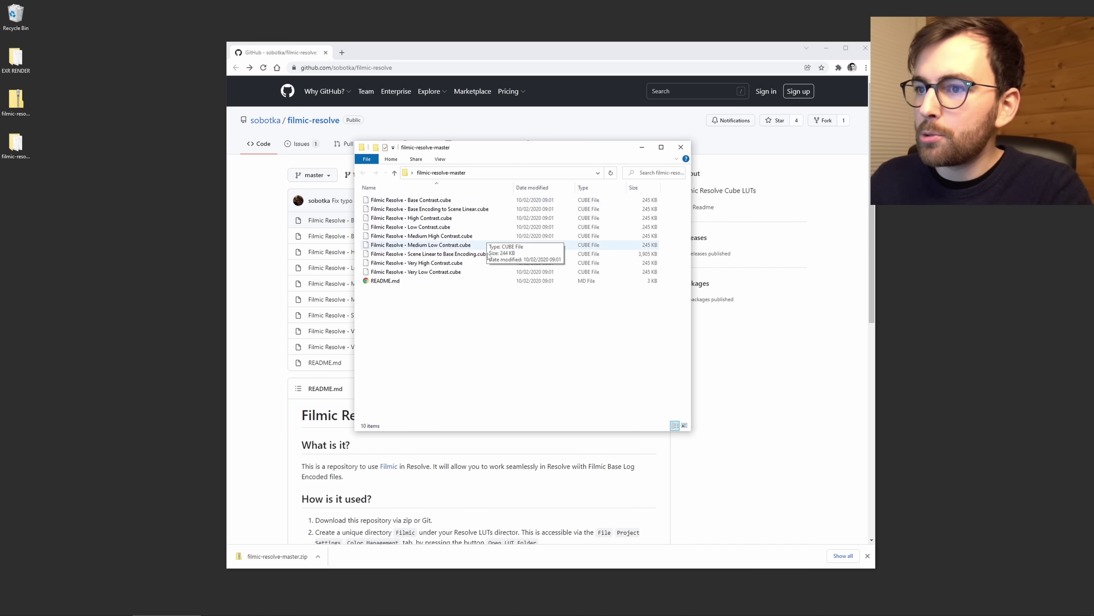
pyautogui.doubleClick(416, 280)
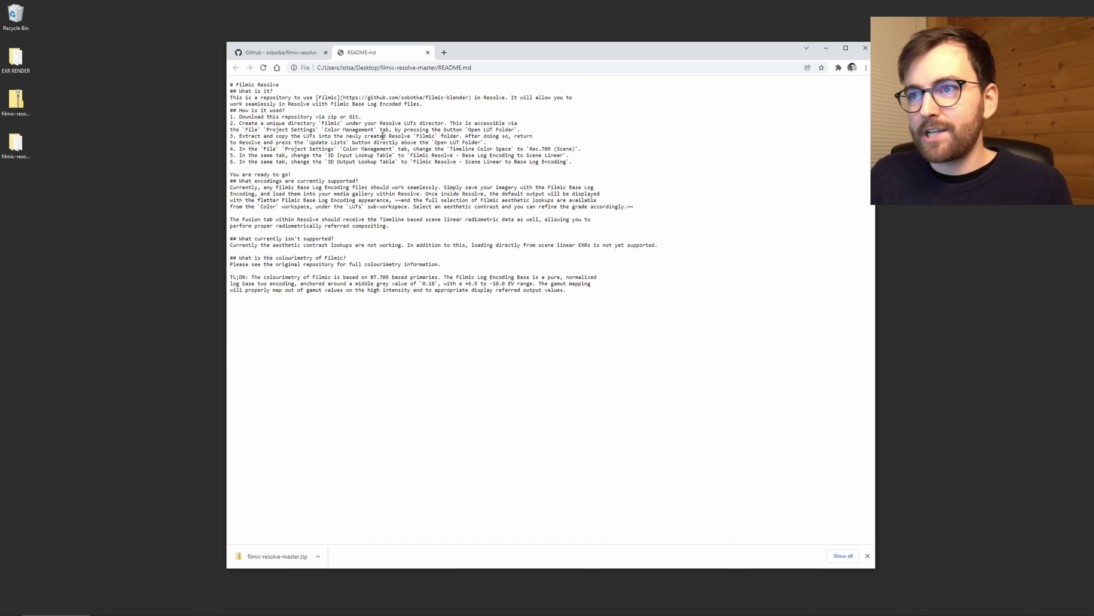
pyautogui.middleClick(379, 53)
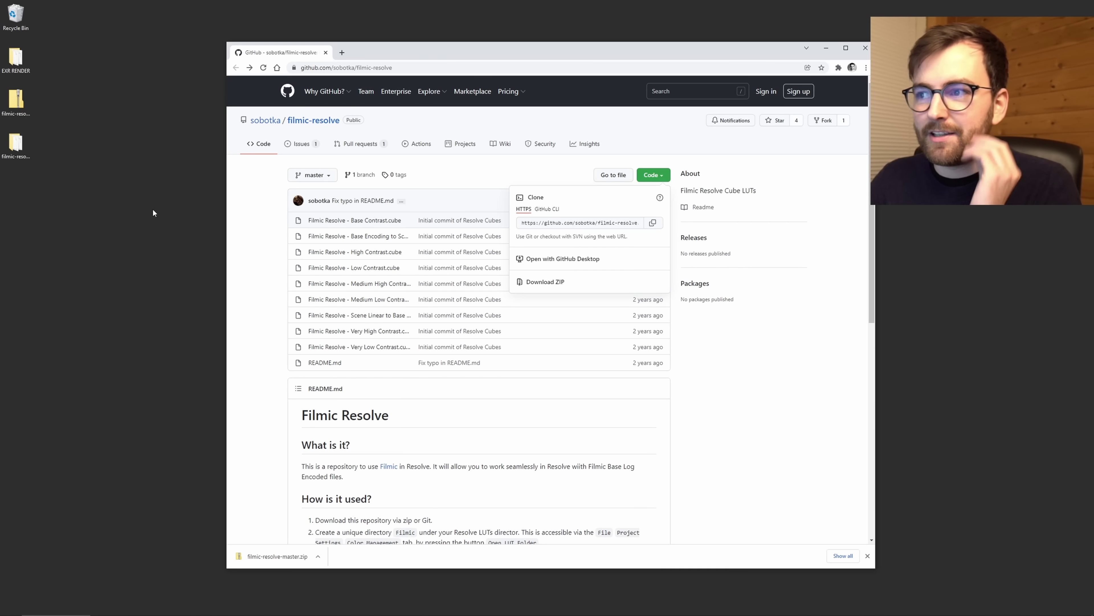
# - Check the extracted .cube files and read the repo's 'How is it used?' section
pyautogui.hotkey('alt', 'Tab')
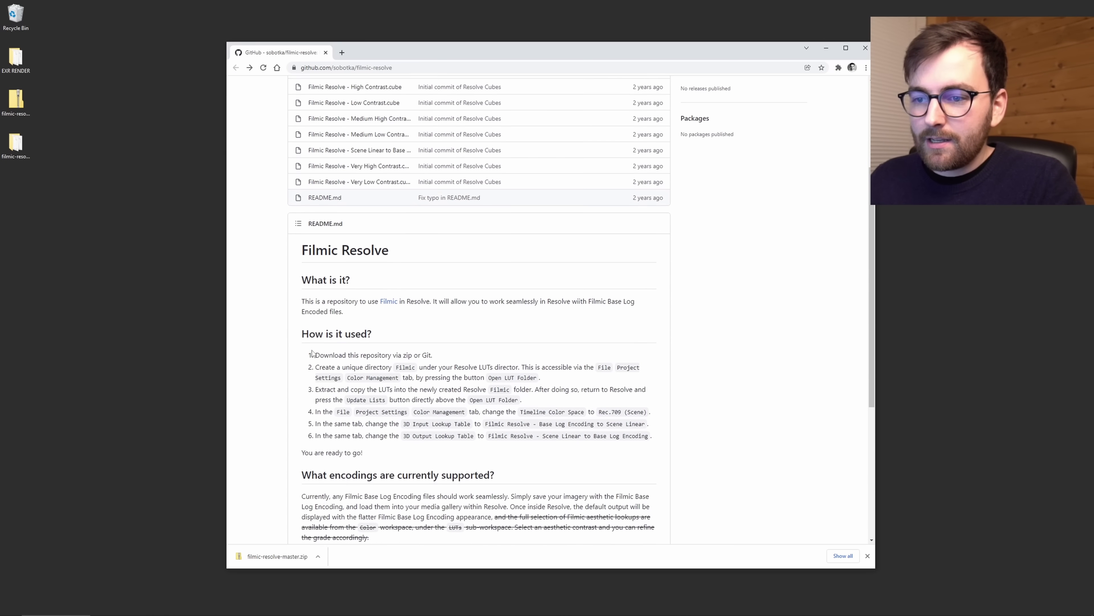
pyautogui.scroll(-1, 313, 354)
pyautogui.tripleClick(315, 332)
pyautogui.click(276, 313)
pyautogui.scroll(5, 277, 311)
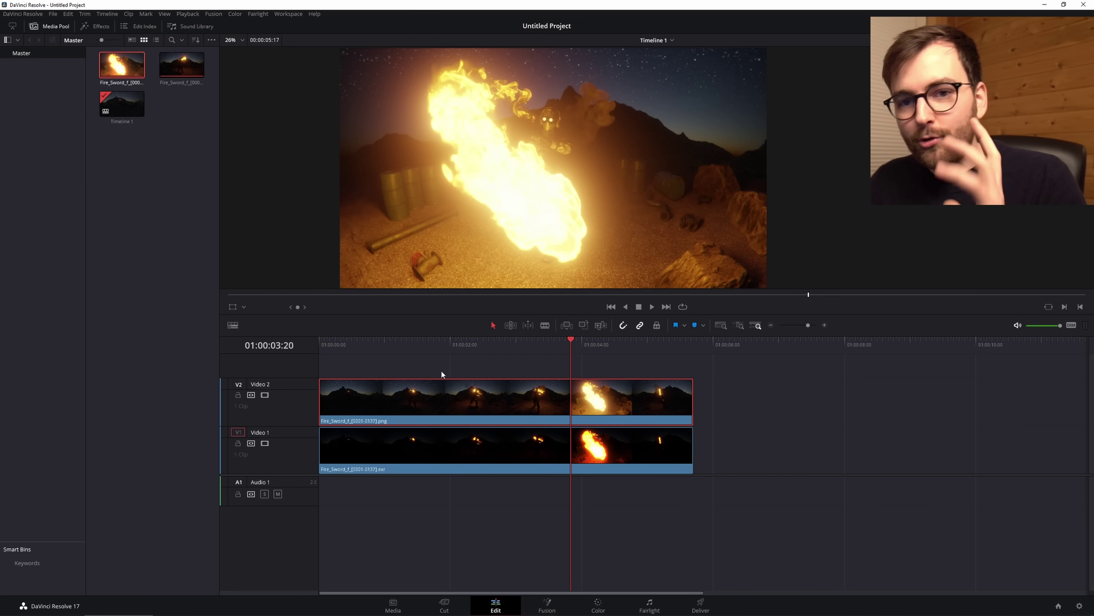
# - Disable the V2 PNG clip and set the EXR clip's LUT to No LUT
pyautogui.press('d')
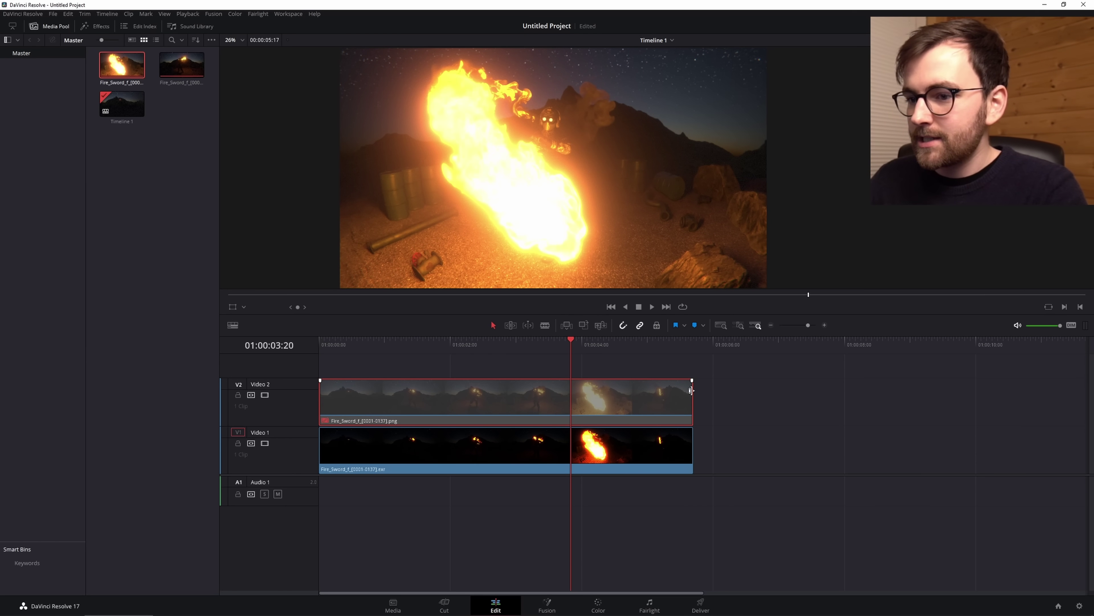
pyautogui.click(498, 433)
pyautogui.rightClick(123, 57)
pyautogui.moveTo(275, 198)
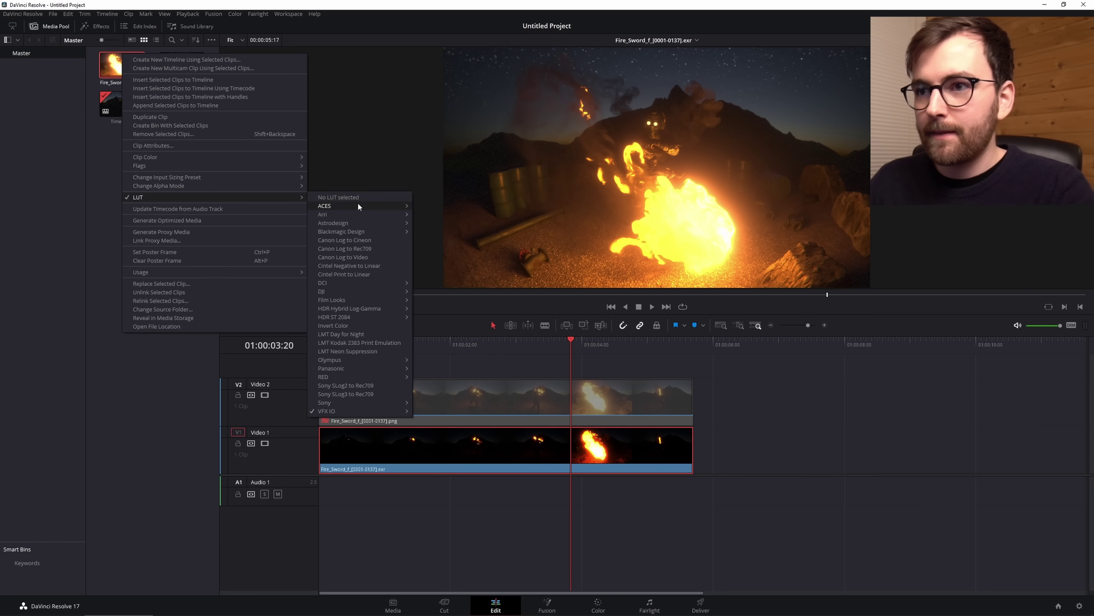
pyautogui.click(345, 197)
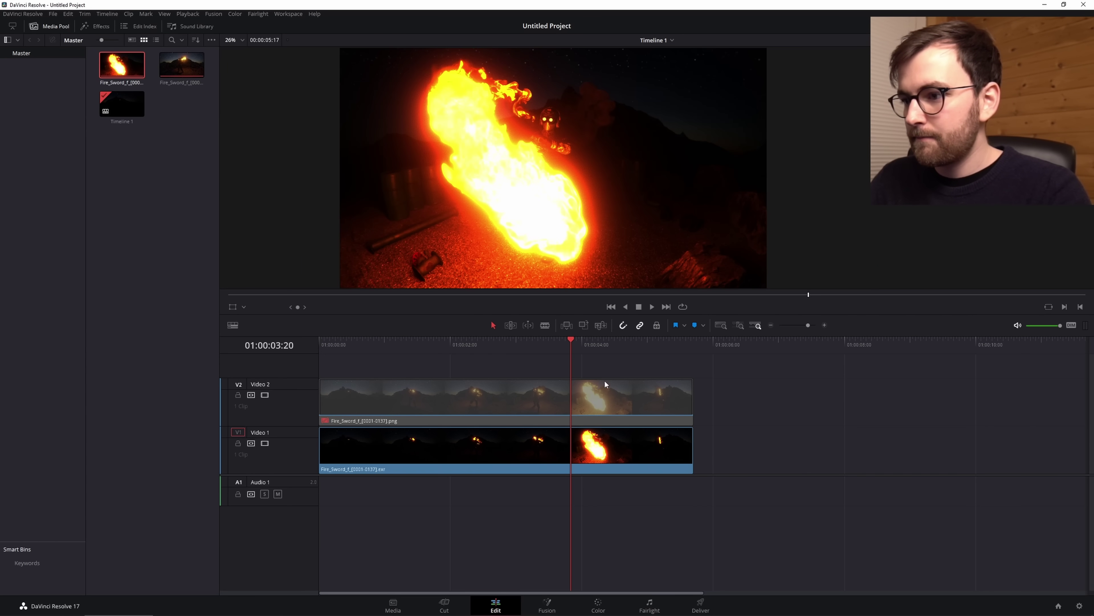
# - Open Resolve's LUT folder from Project Settings > Color Management and browse the Sony and VFX IO subfolders
pyautogui.click(54, 14)
pyautogui.click(103, 179)
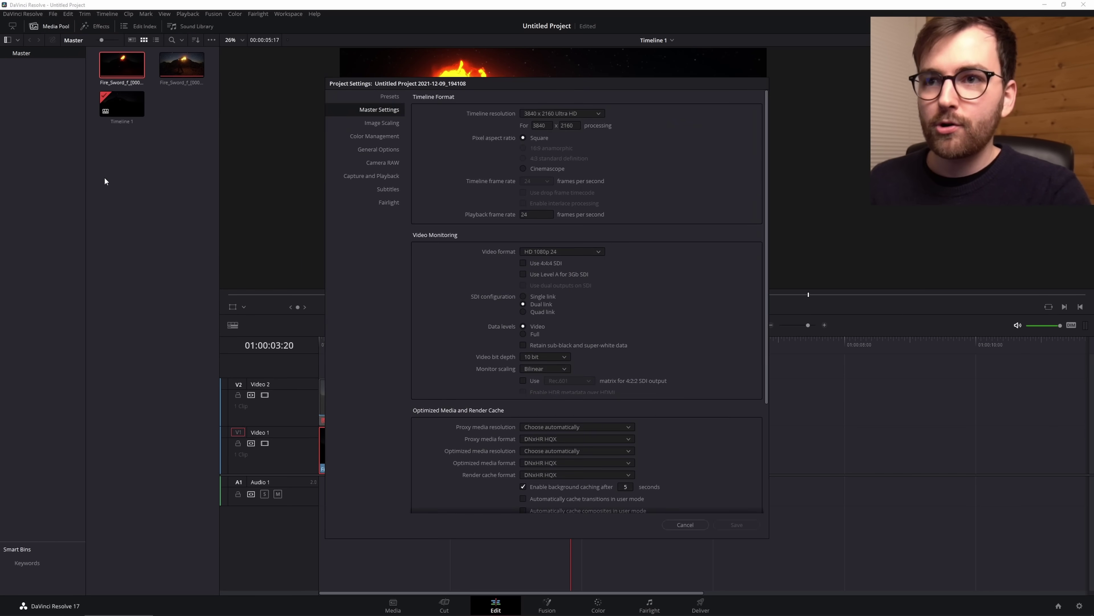
pyautogui.click(379, 137)
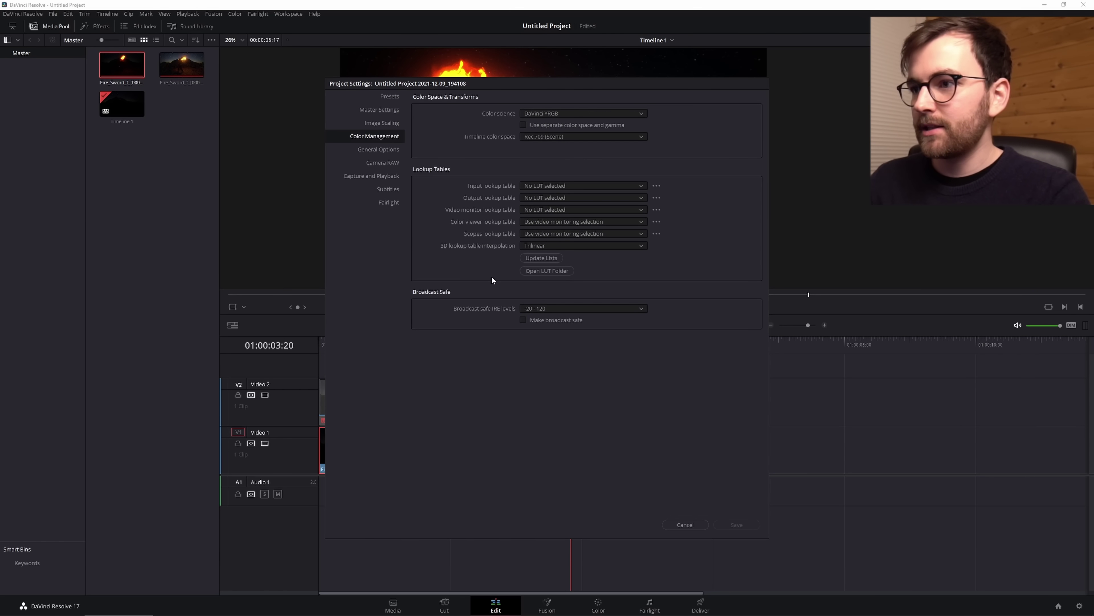
pyautogui.click(538, 270)
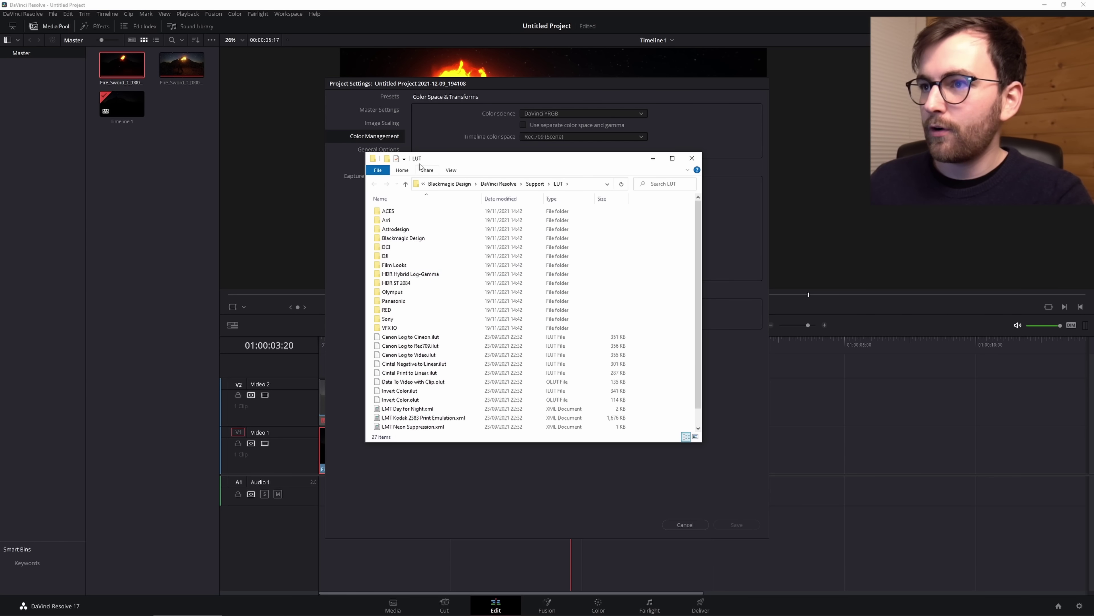
pyautogui.moveTo(474, 157); pyautogui.dragTo(270, 120)
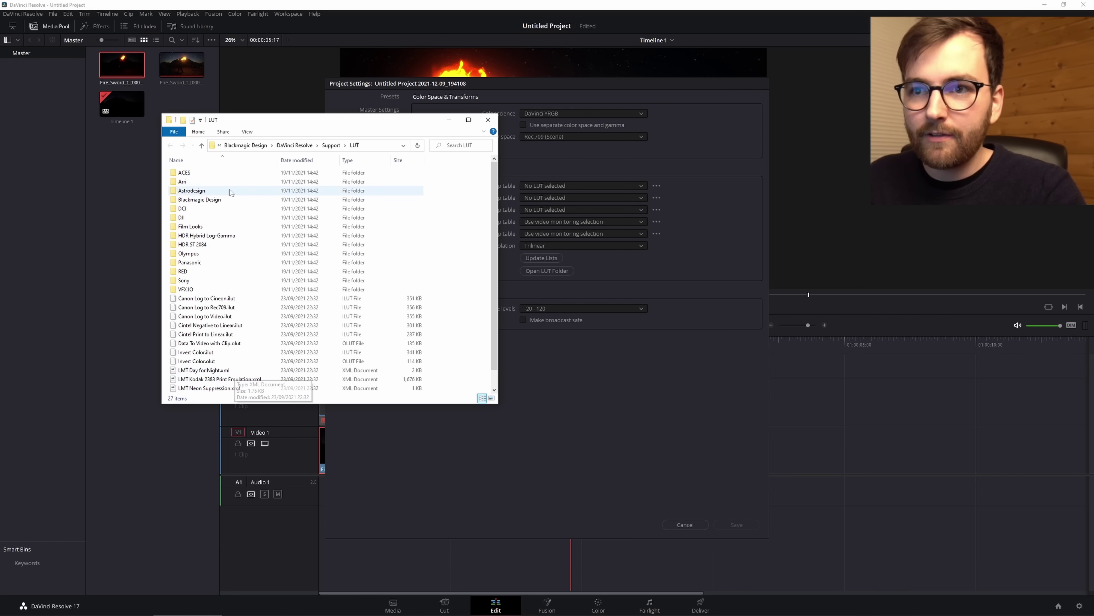
pyautogui.scroll(-1, 254, 333)
pyautogui.scroll(1, 220, 310)
pyautogui.doubleClick(189, 281)
pyautogui.hotkey('alt', 'Left')
pyautogui.doubleClick(195, 289)
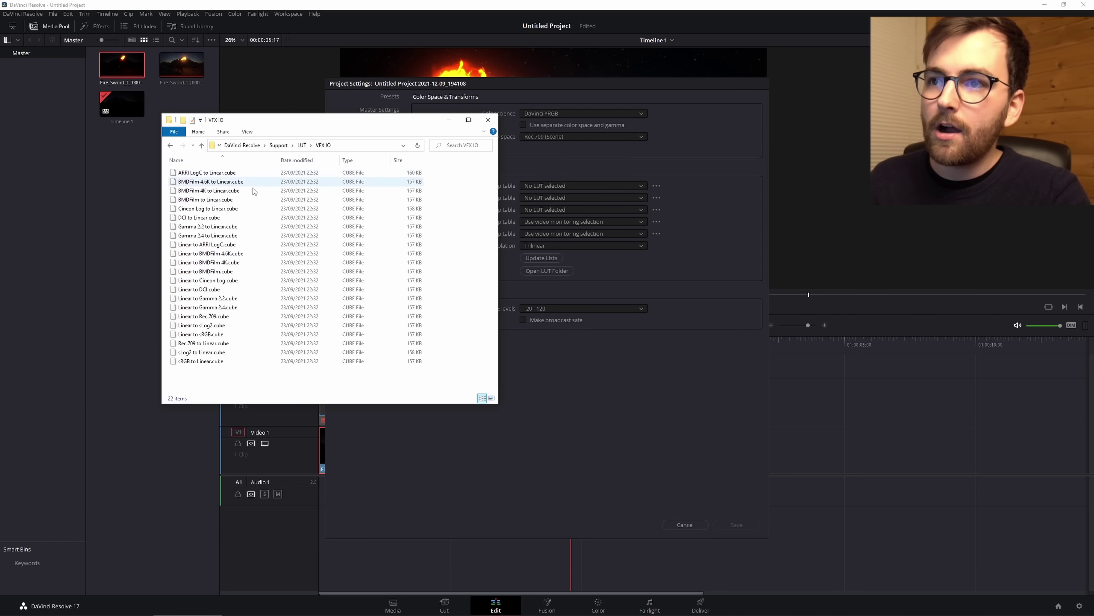
pyautogui.hotkey('alt', 'Left')
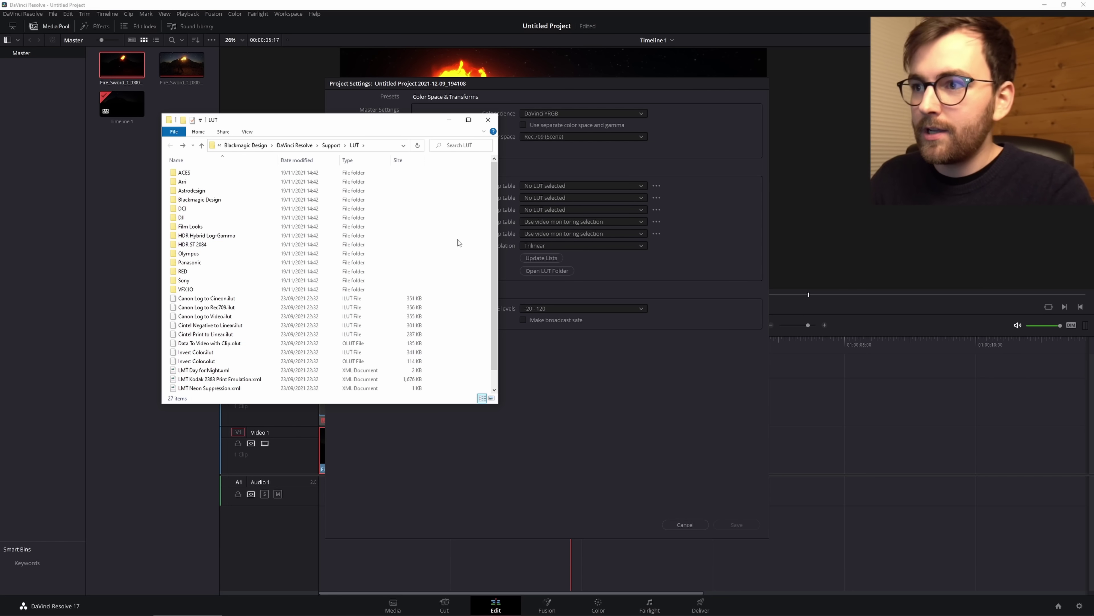
# - Create a new folder named 'Filmic' in the LUT directory
pyautogui.rightClick(456, 230)
pyautogui.click(562, 352)
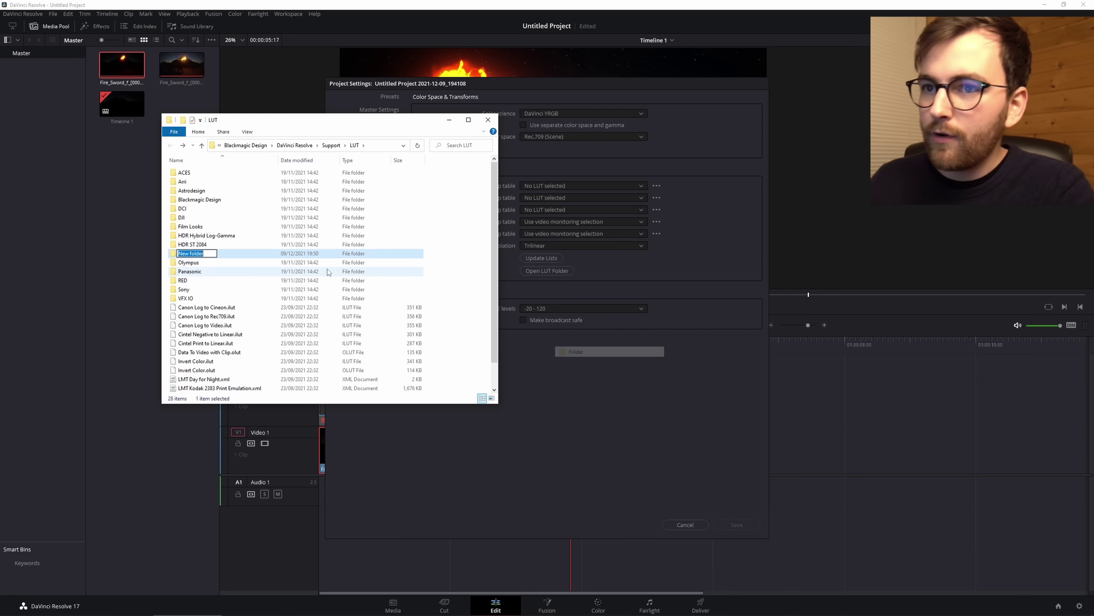
pyautogui.write('Filmic')
pyautogui.press('Return')
# - Copy the nine .cube files from the Desktop's filmic-resolve-master folder
pyautogui.press('super+e')
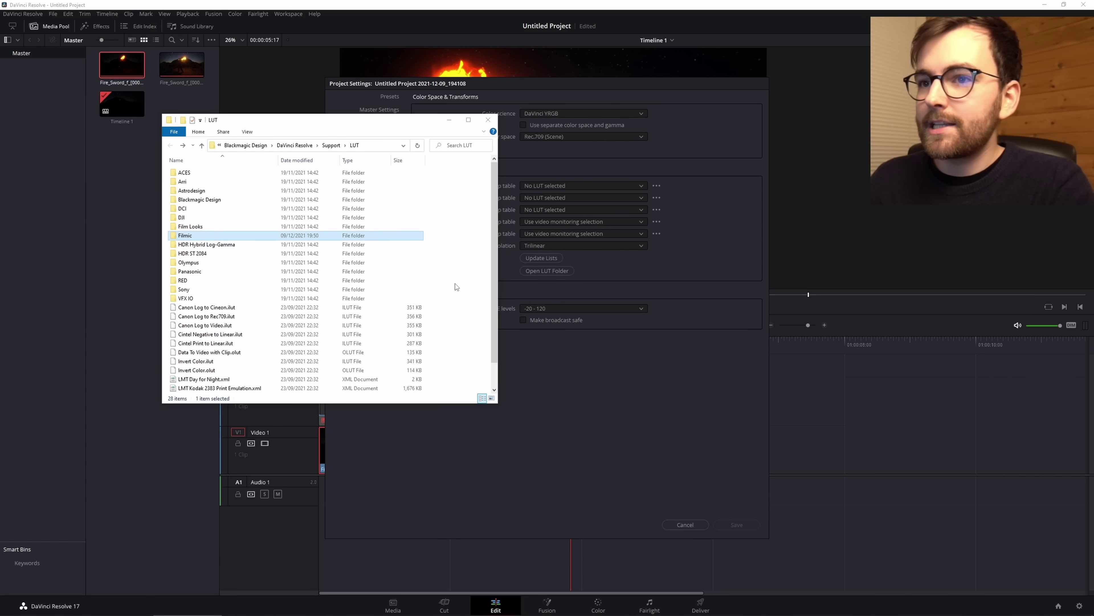
pyautogui.doubleClick(525, 229)
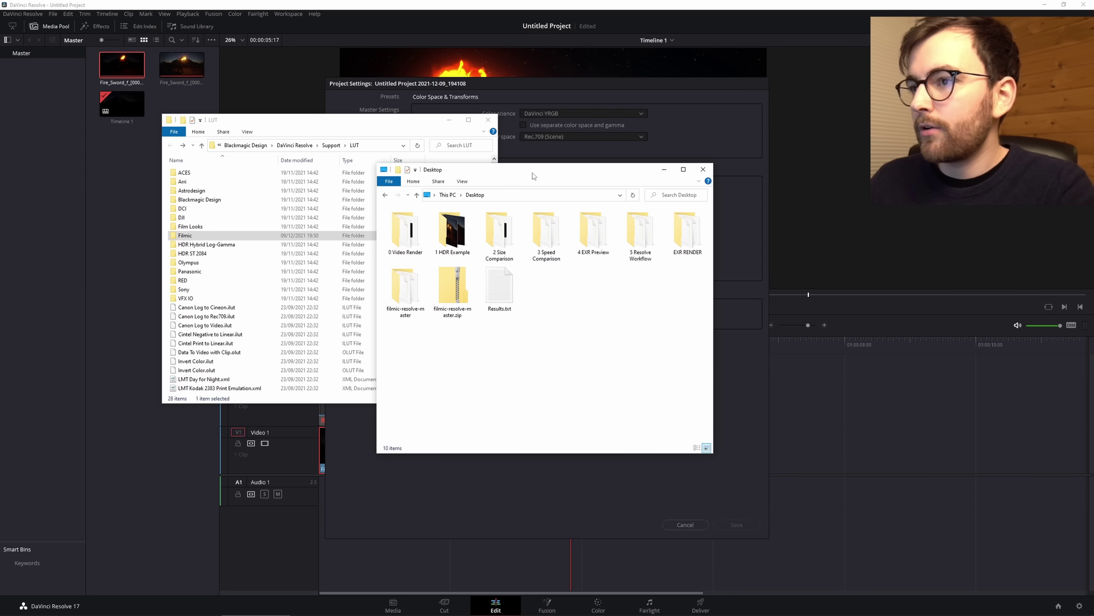
pyautogui.moveTo(533, 173); pyautogui.dragTo(728, 145)
pyautogui.doubleClick(651, 196)
pyautogui.keyDown('shift'); pyautogui.click(637, 267); pyautogui.keyUp('shift')
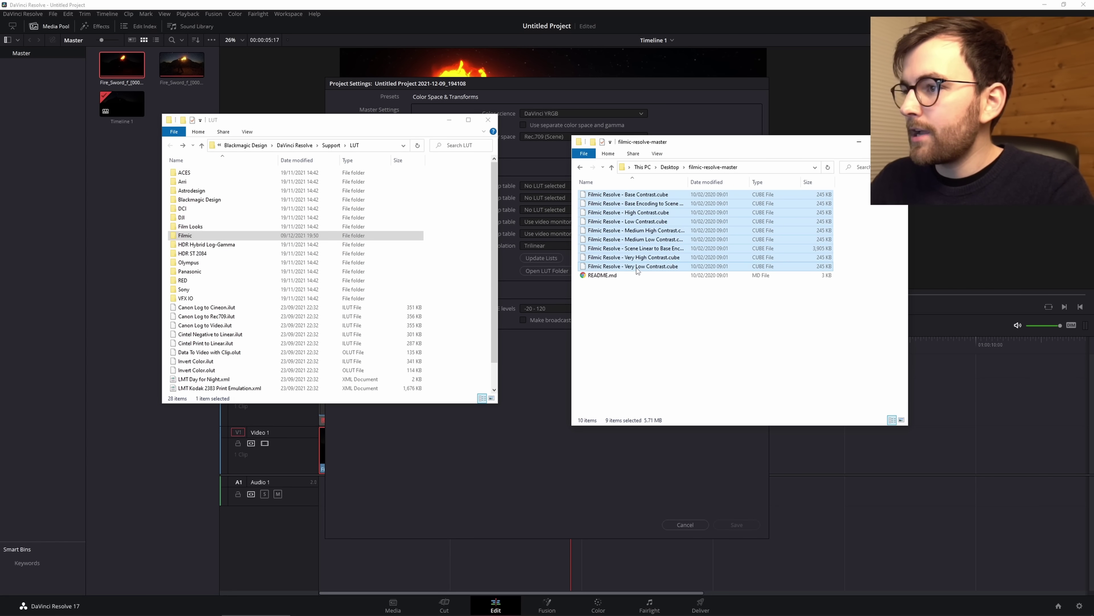
pyautogui.rightClick(607, 244)
pyautogui.click(646, 341)
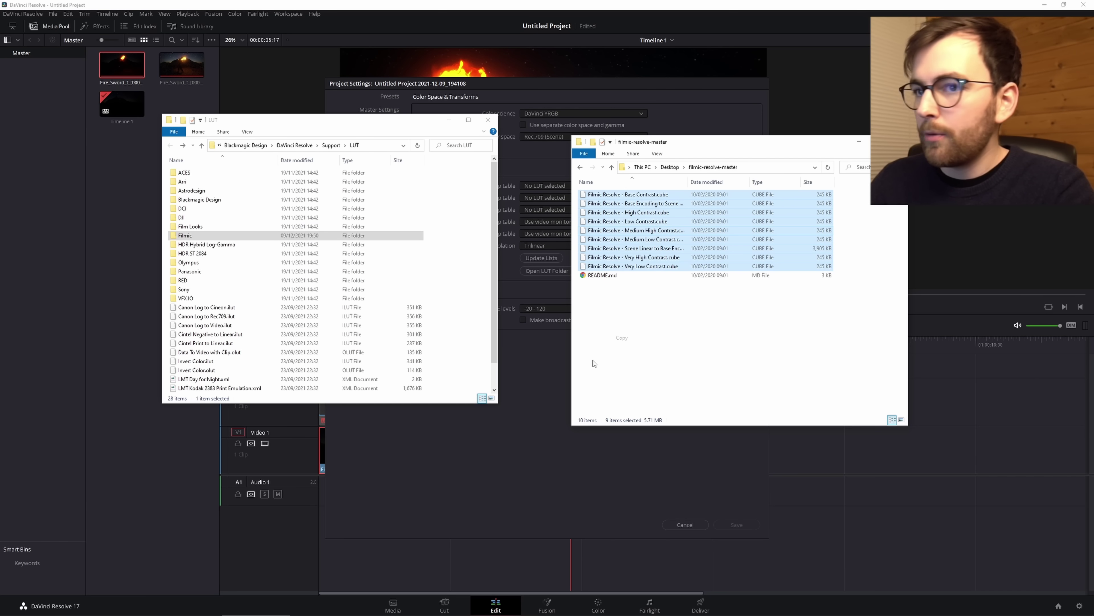
# - Paste the nine .cube files into the Filmic folder and save the project settings
pyautogui.doubleClick(199, 236)
pyautogui.rightClick(289, 233)
pyautogui.click(338, 292)
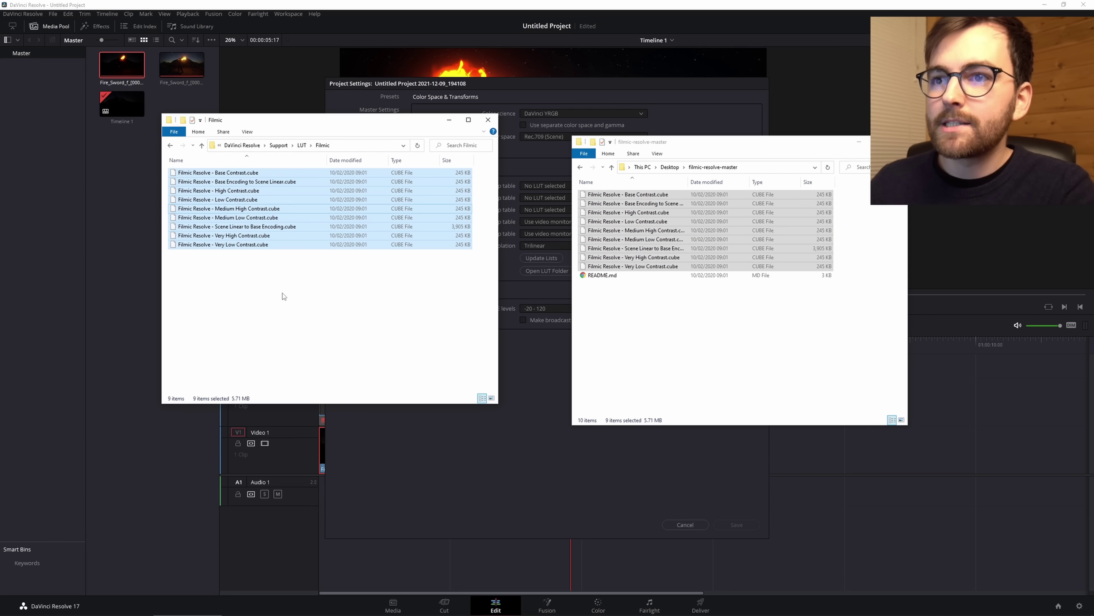
pyautogui.click(331, 331)
pyautogui.click(517, 82)
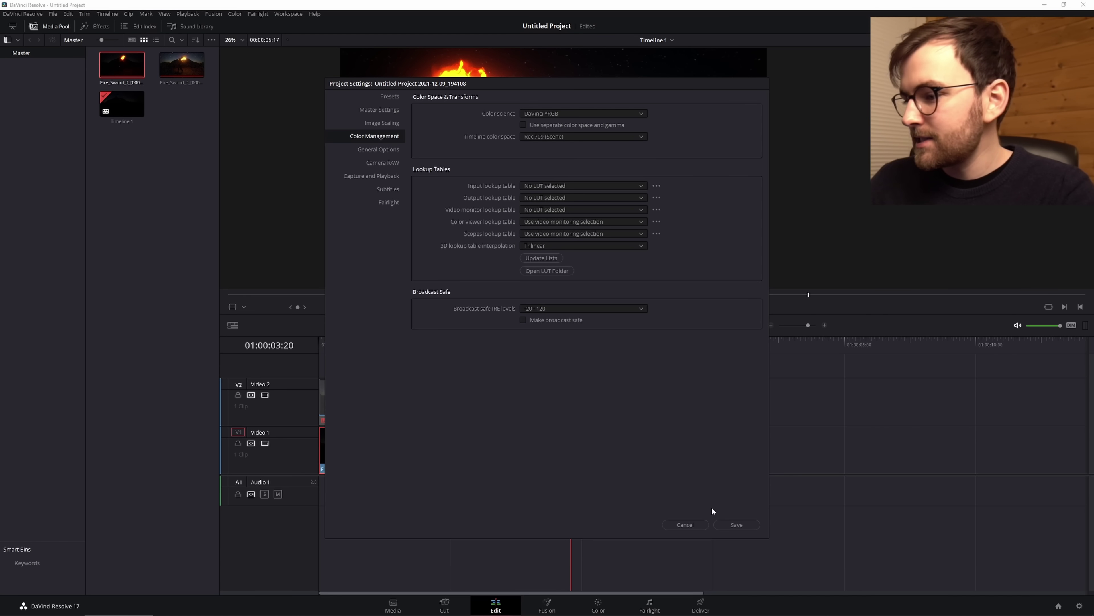
pyautogui.click(734, 525)
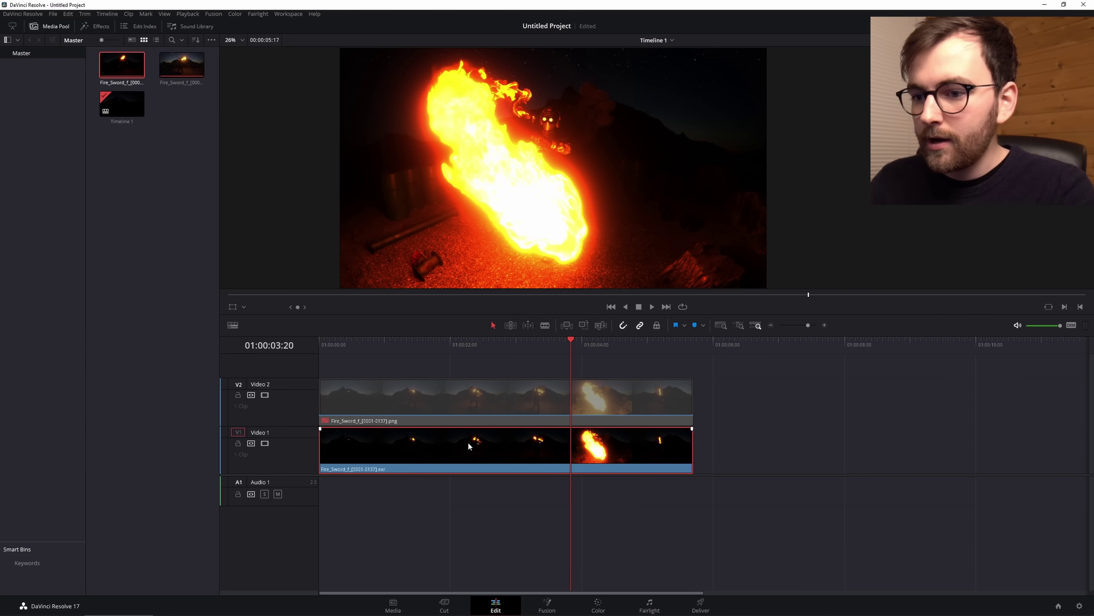
# - Give the EXR clip a Filmic Resolve LUT from the Filmic folder, then reselect it on V1
pyautogui.rightClick(126, 62)
pyautogui.moveTo(177, 206)
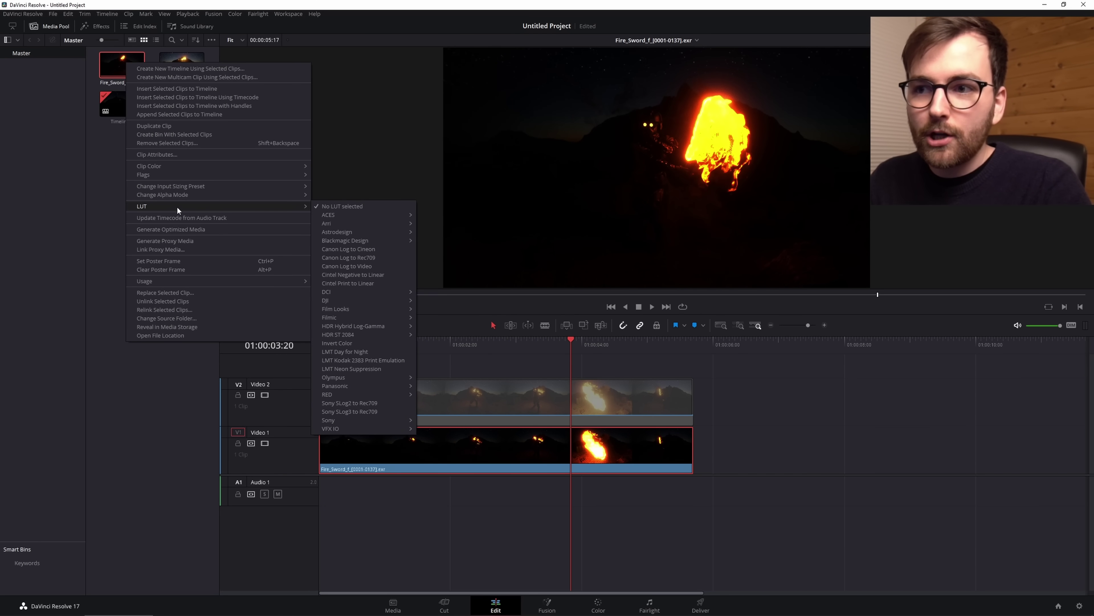
pyautogui.moveTo(356, 318)
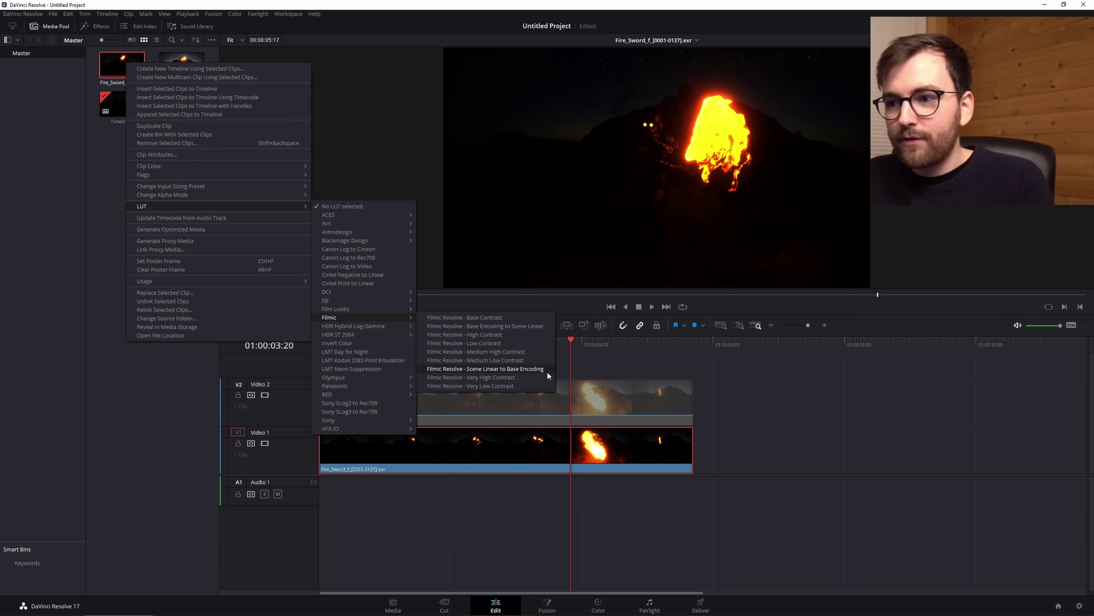
pyautogui.click(529, 327)
pyautogui.click(590, 452)
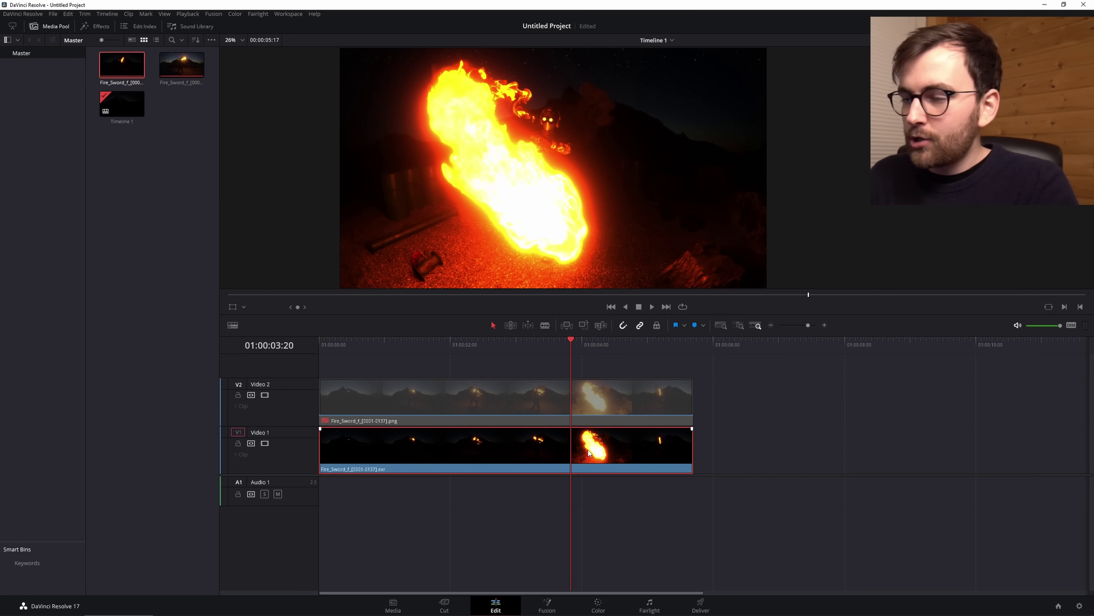
pyautogui.moveTo(564, 346); pyautogui.dragTo(571, 335)
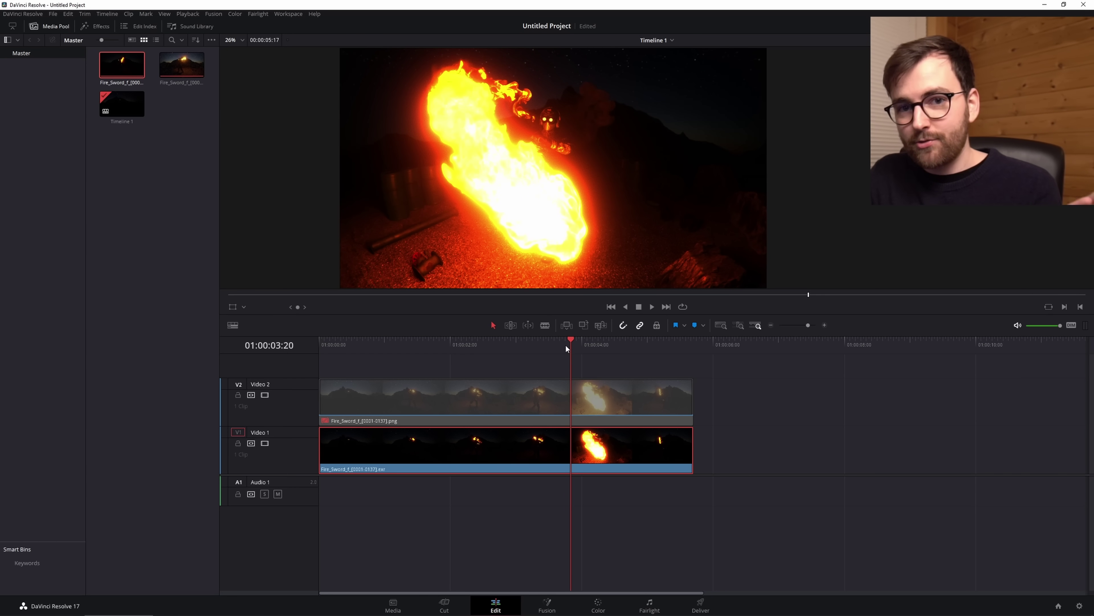
# - On the Color page, widen the node graph and add serial node 02 after node 01
pyautogui.click(598, 606)
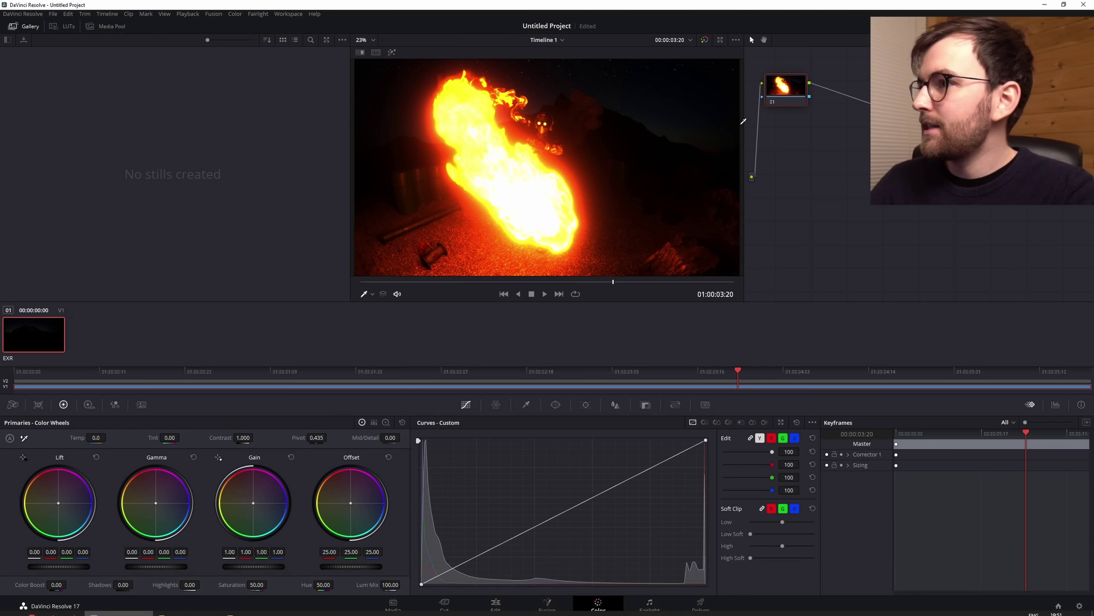
pyautogui.moveTo(350, 99); pyautogui.dragTo(226, 100)
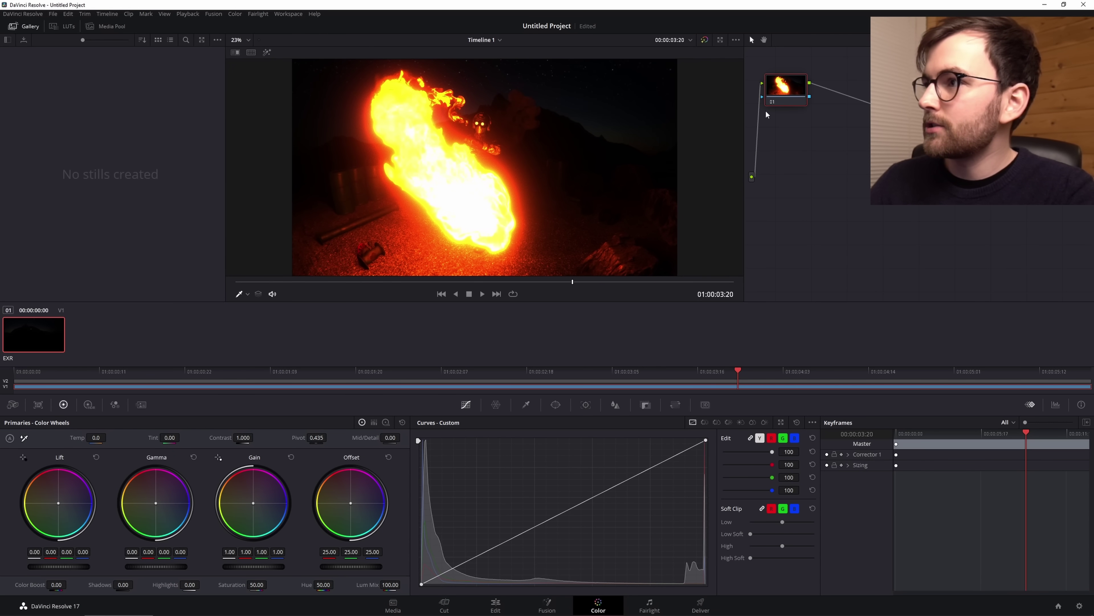
pyautogui.moveTo(744, 102); pyautogui.dragTo(629, 106)
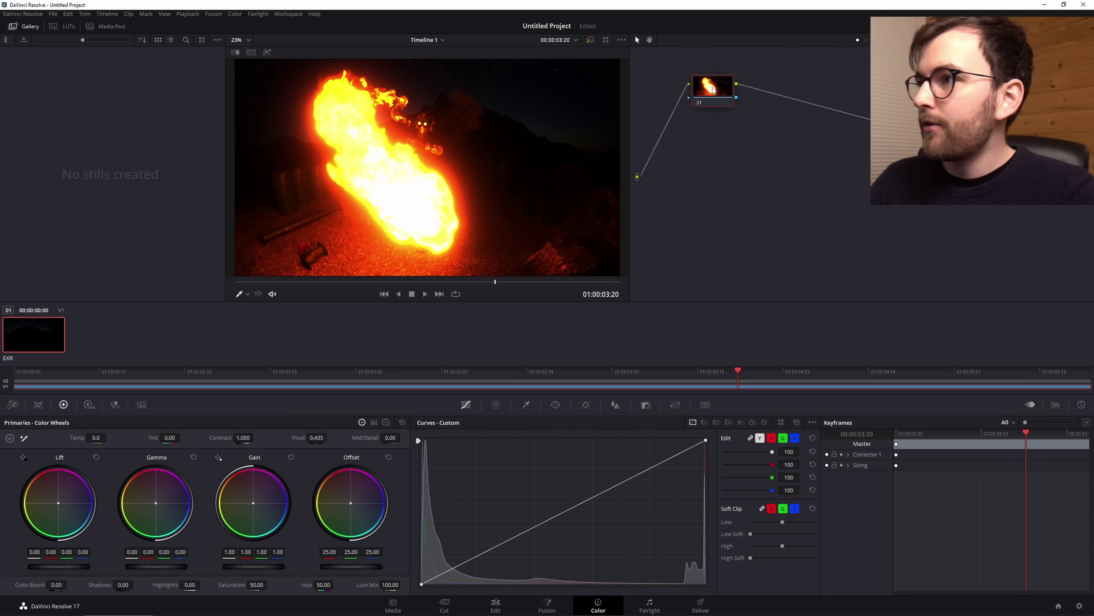
pyautogui.moveTo(725, 93); pyautogui.dragTo(717, 91)
pyautogui.rightClick(705, 88)
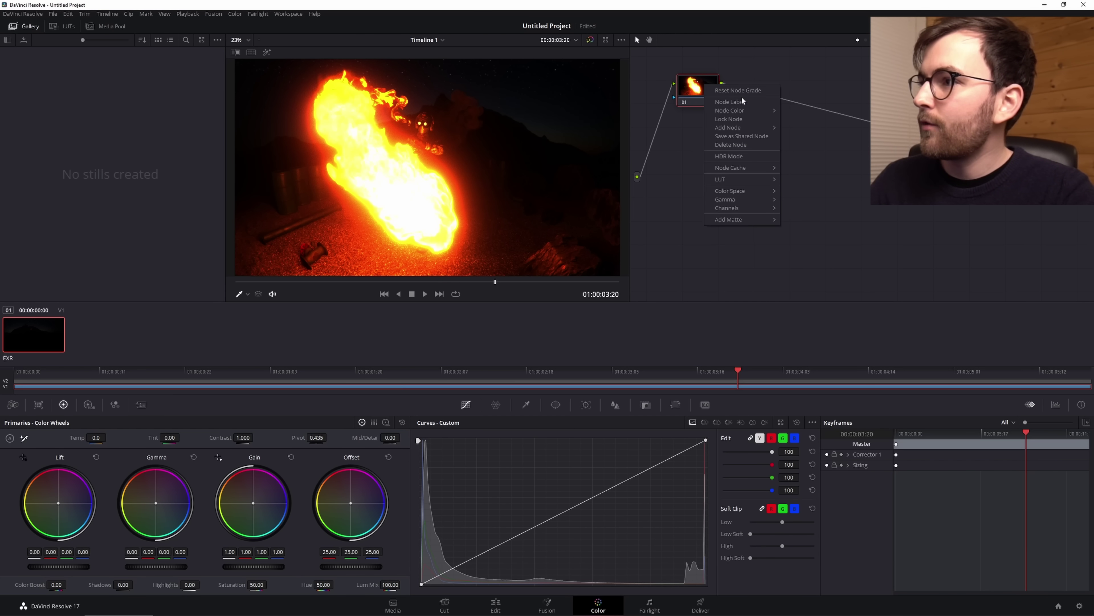
pyautogui.click(834, 131)
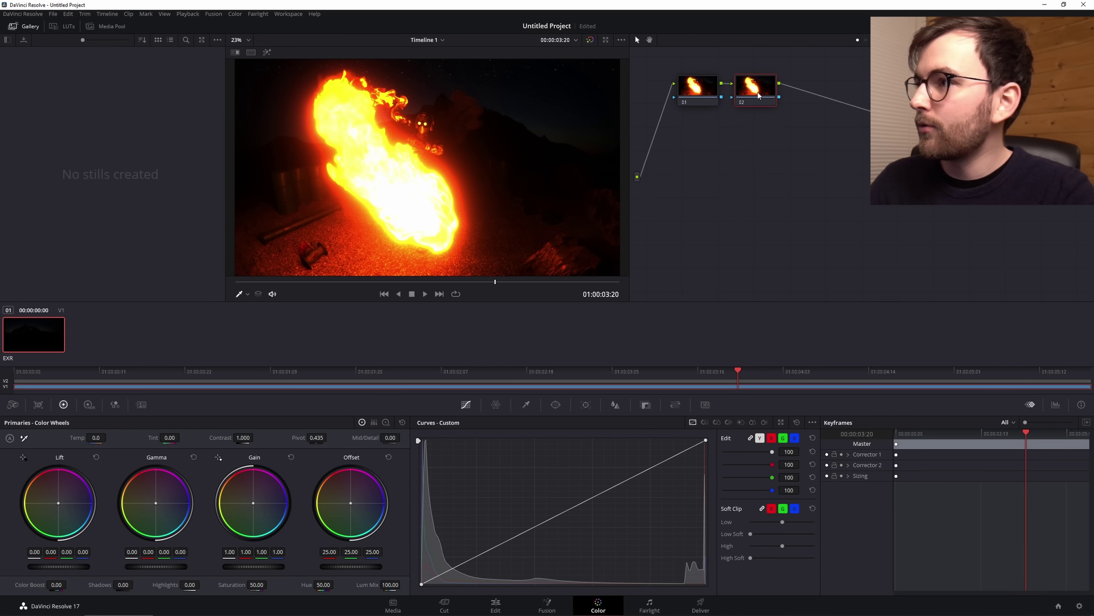
pyautogui.moveTo(759, 96); pyautogui.dragTo(782, 96)
pyautogui.moveTo(693, 87); pyautogui.dragTo(696, 89)
pyautogui.click(791, 94)
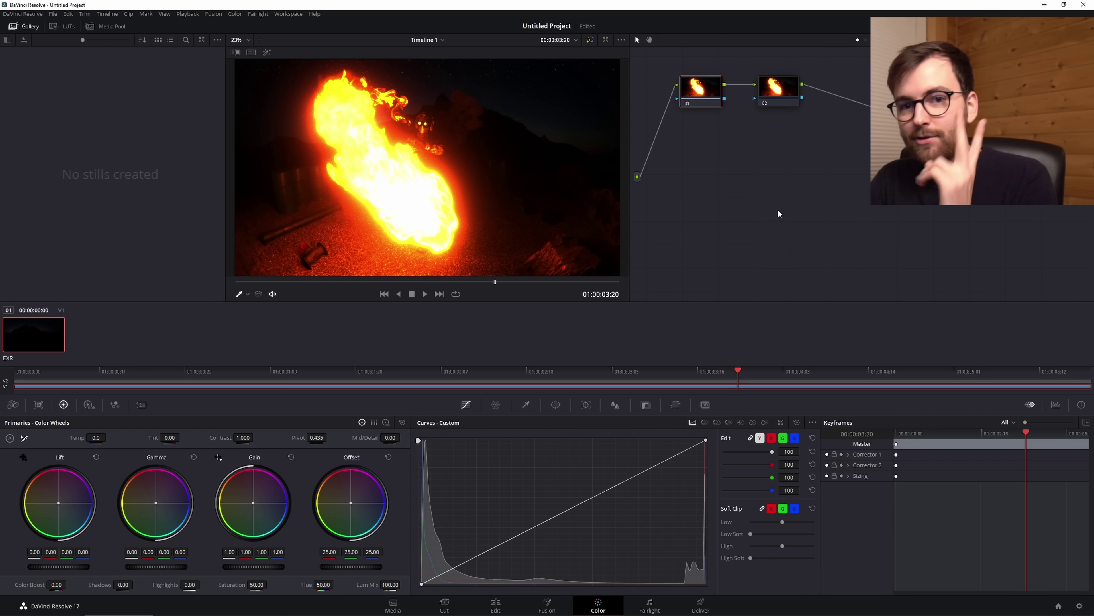
pyautogui.moveTo(703, 97); pyautogui.dragTo(704, 100)
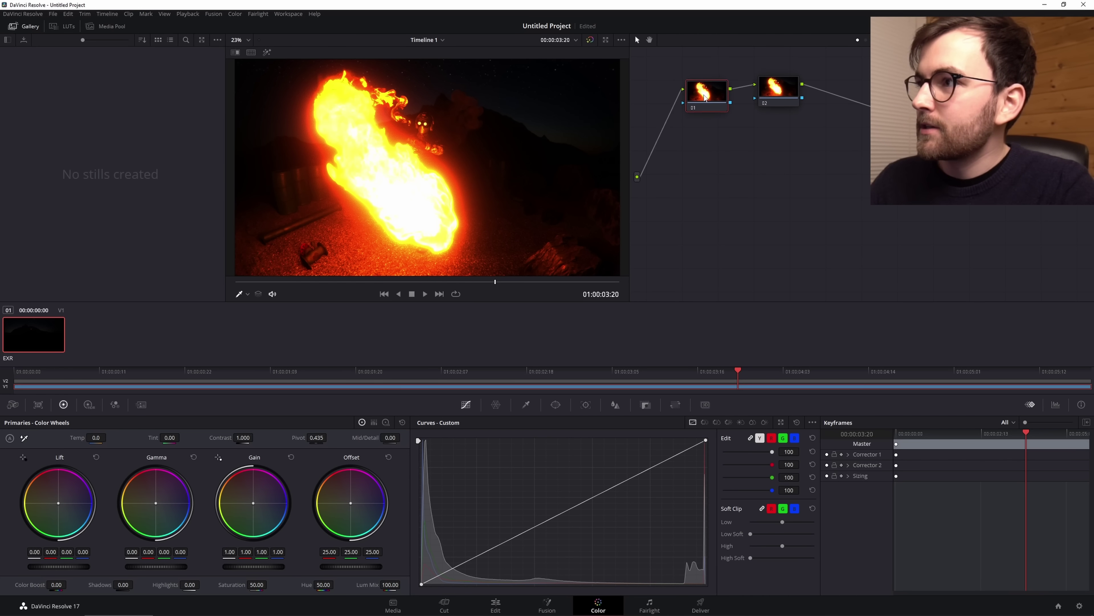
# - Set node 01's LUT to Filmic > Filmic Resolve - Scene Linear to Base Encoding
pyautogui.rightClick(695, 95)
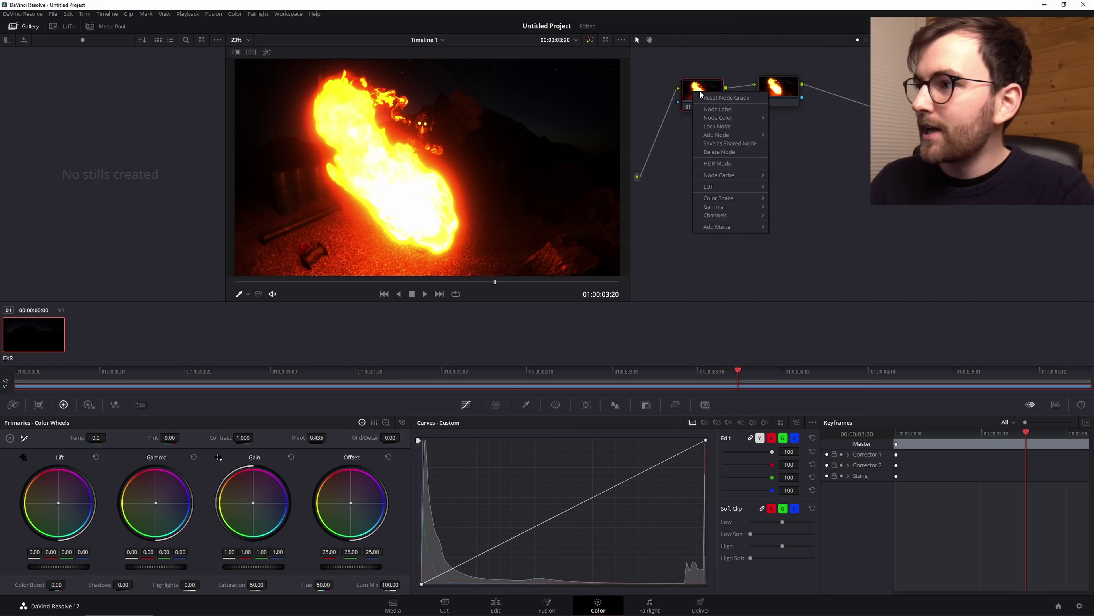
pyautogui.moveTo(720, 185)
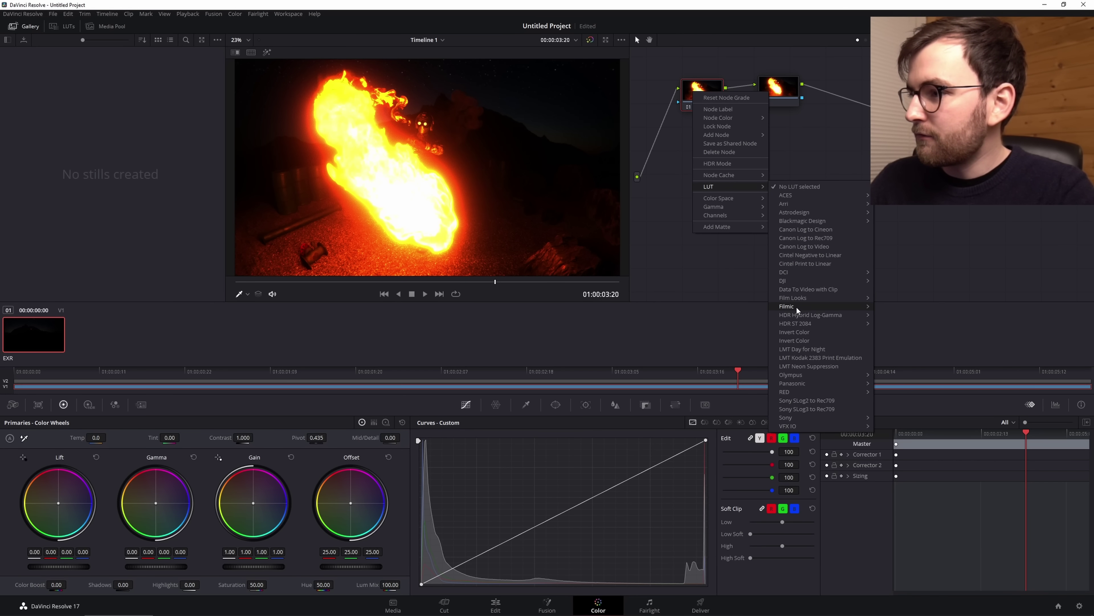
pyautogui.moveTo(810, 306)
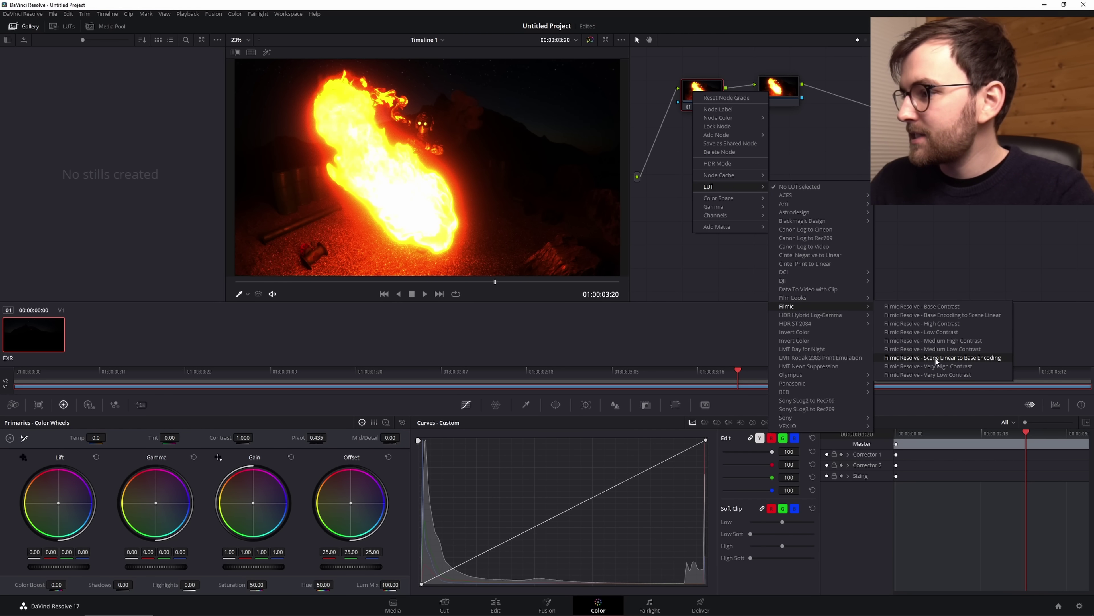
pyautogui.click(987, 358)
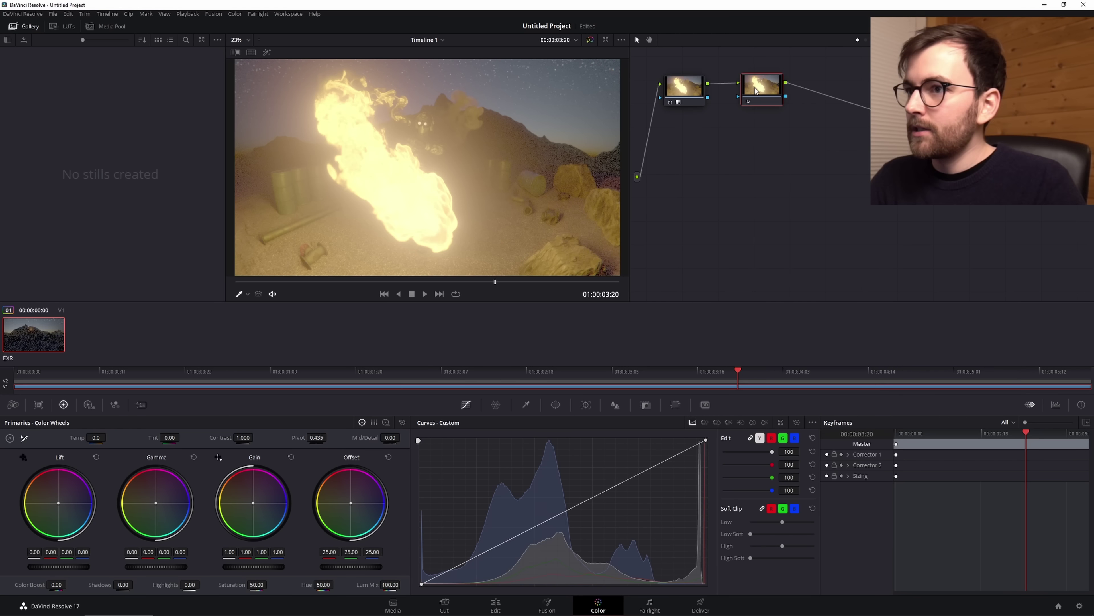
pyautogui.moveTo(771, 91); pyautogui.dragTo(778, 94)
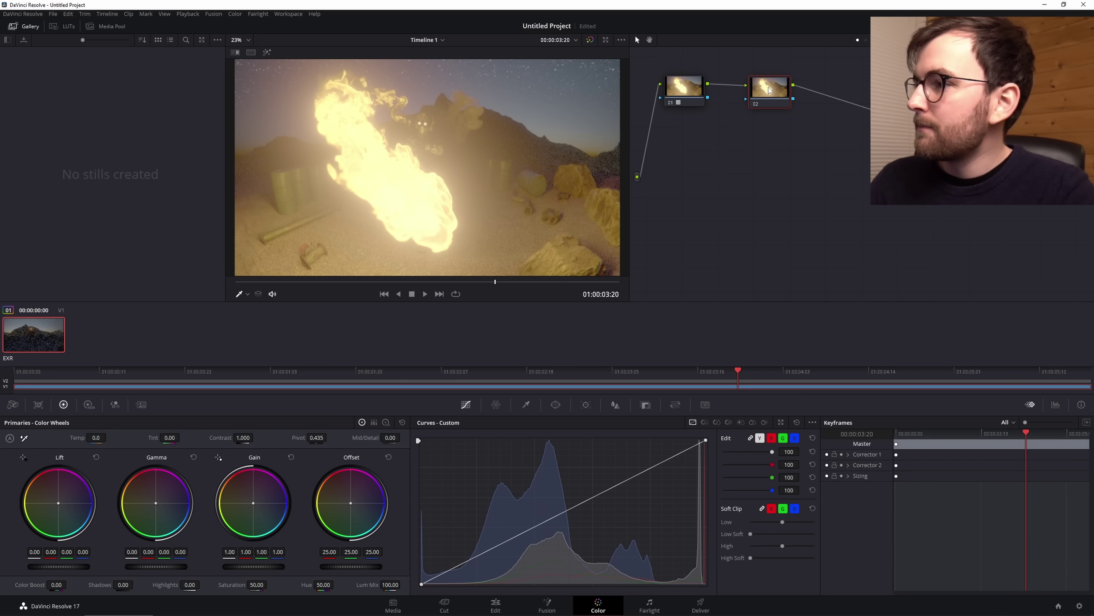
# - Set node 02's LUT to Filmic Resolve - Base Contrast and scrub to the fire burst
pyautogui.rightClick(769, 89)
pyautogui.moveTo(788, 181)
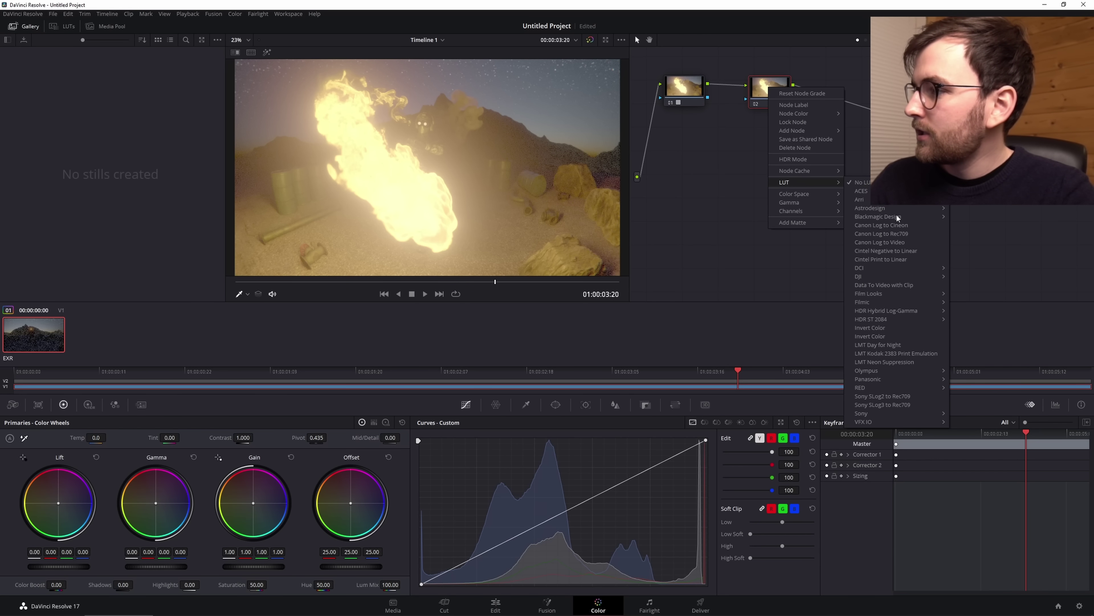
pyautogui.moveTo(873, 301)
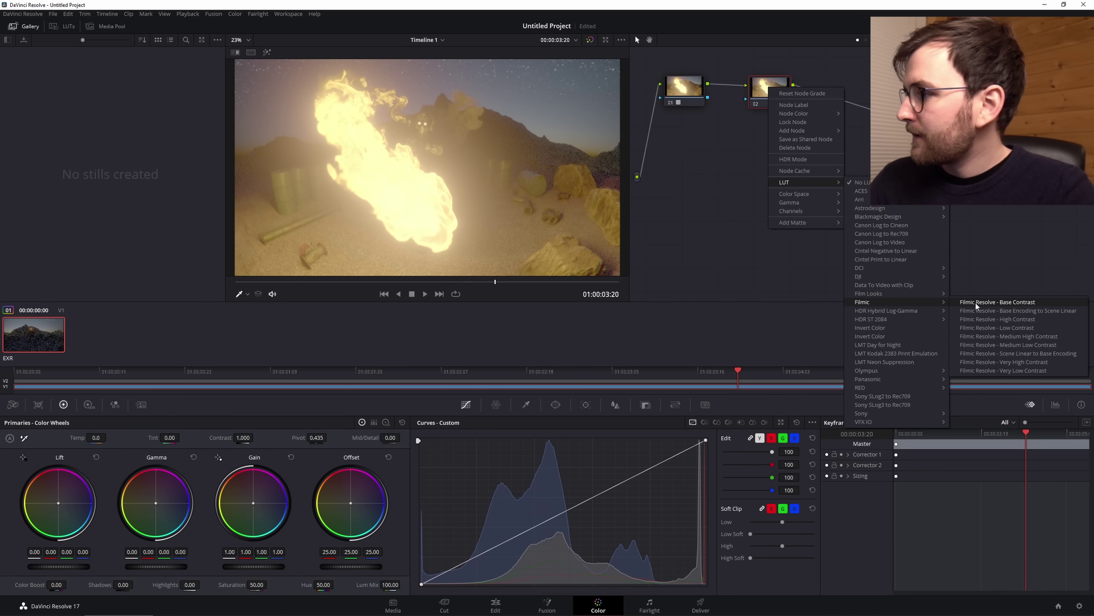
pyautogui.click(1045, 301)
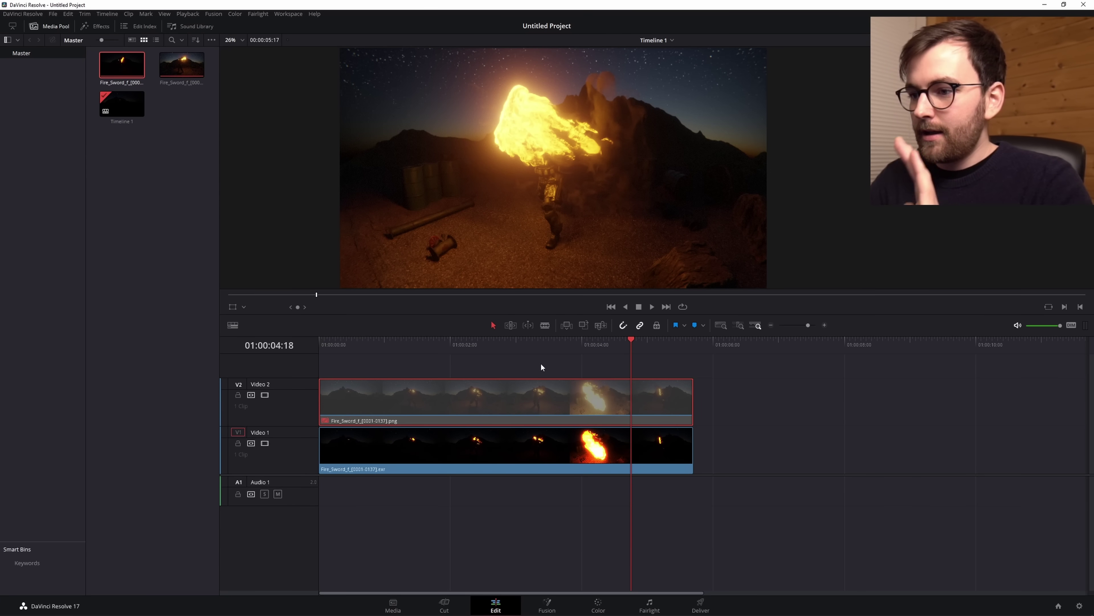
pyautogui.moveTo(543, 348); pyautogui.dragTo(571, 354)
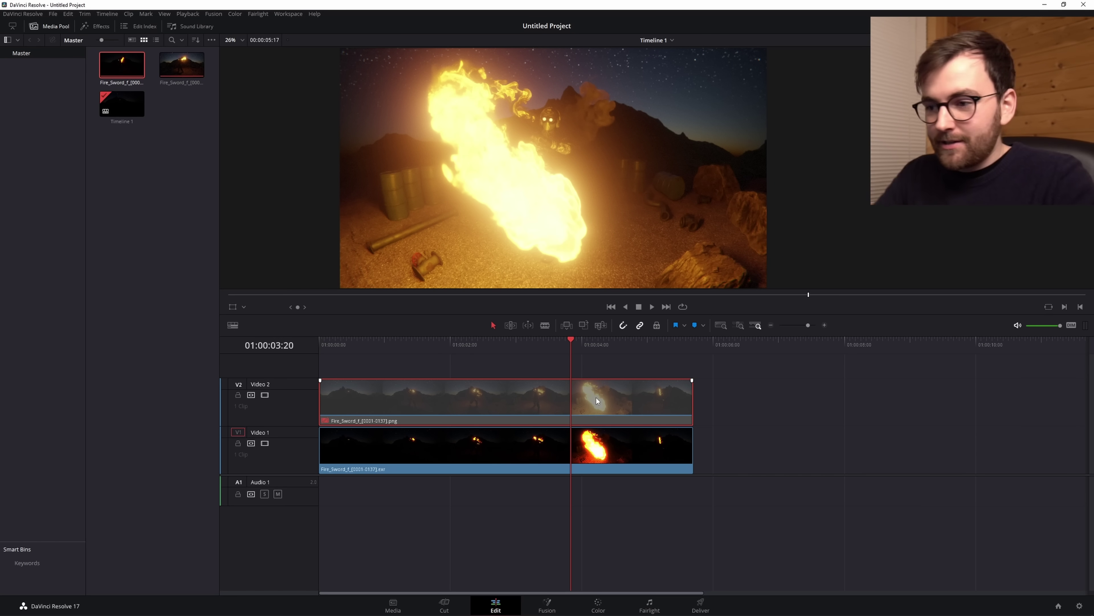
# - Enable the V2 PNG clip and drag its curve's white point down to inspect highlights
pyautogui.press('d')
pyautogui.hotkey('shift', '6')
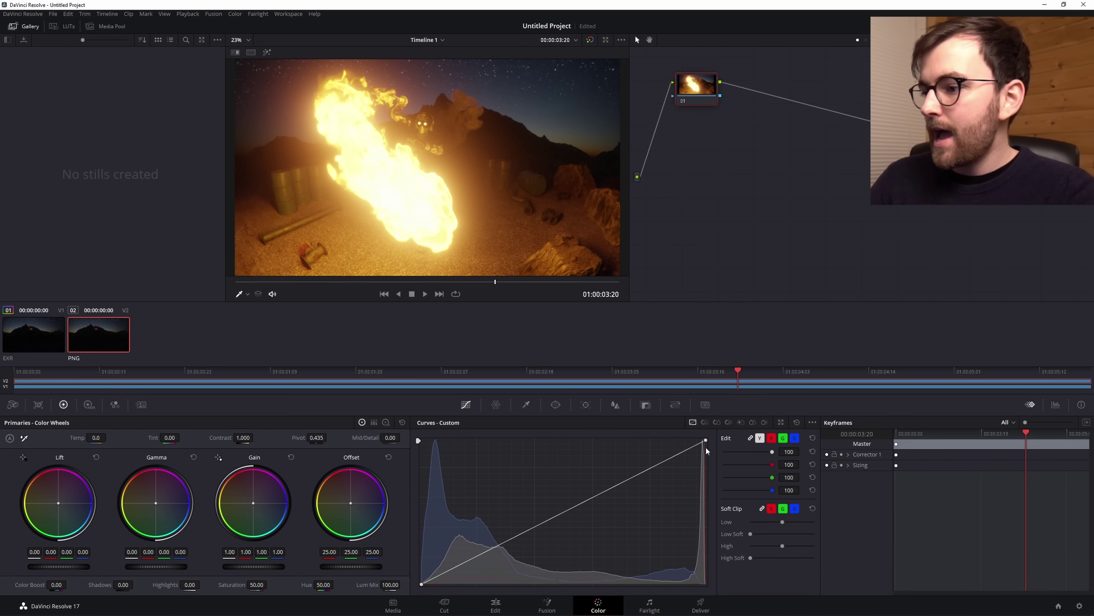
pyautogui.moveTo(705, 442); pyautogui.dragTo(727, 544)
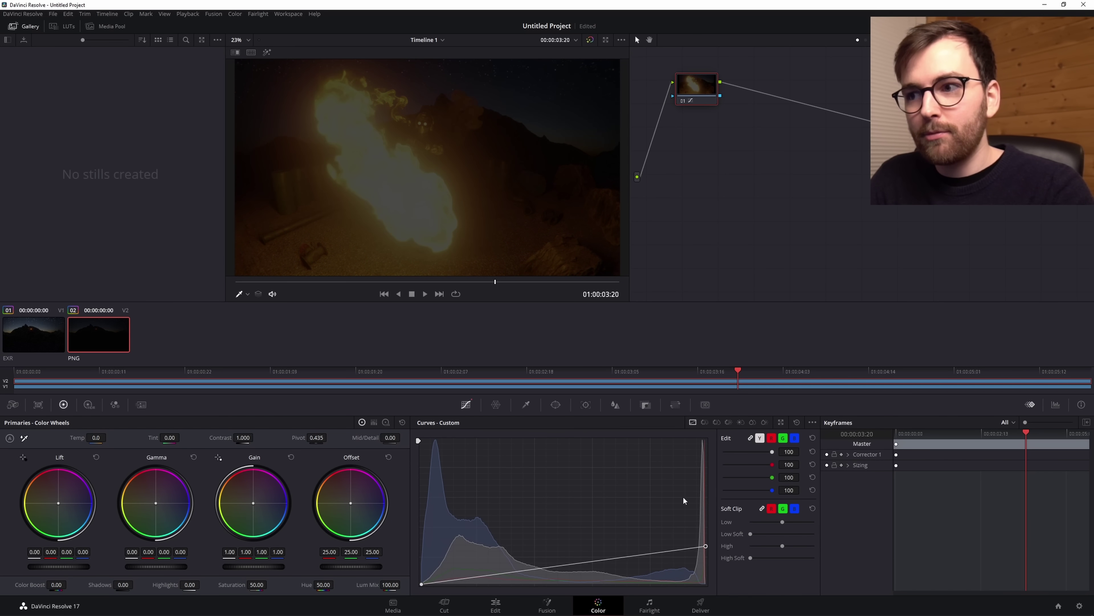
pyautogui.moveTo(494, 284)
pyautogui.mouseDown()
pyautogui.moveTo(482, 283)
pyautogui.moveTo(498, 283)
pyautogui.mouseUp()
# - Lower the white point on the EXR clip's node 01 and scrub through the fire frames
pyautogui.click(496, 604)
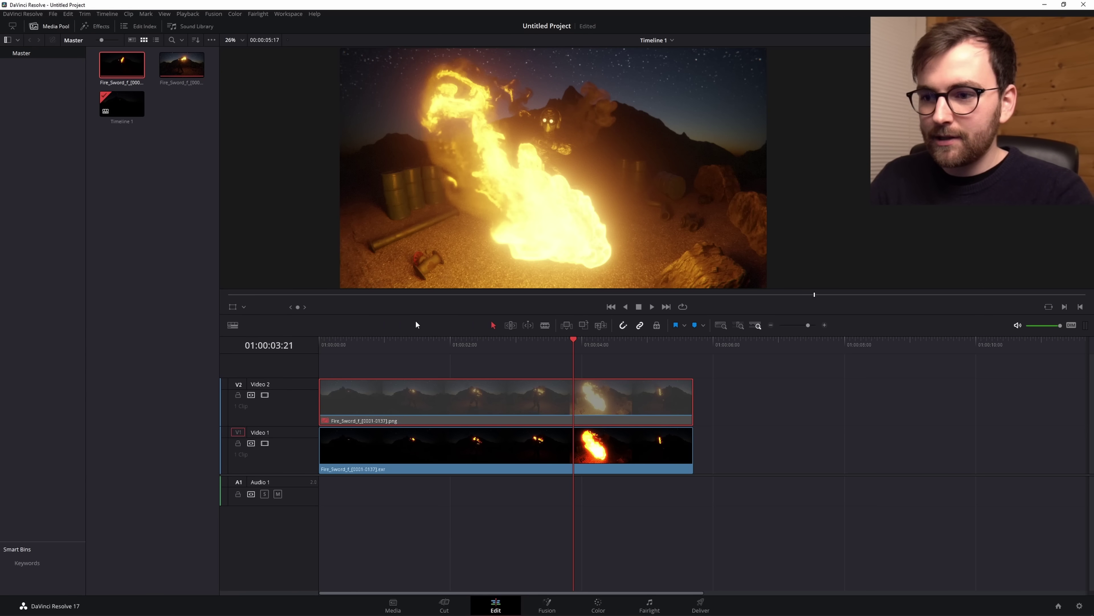
pyautogui.click(469, 452)
pyautogui.click(598, 605)
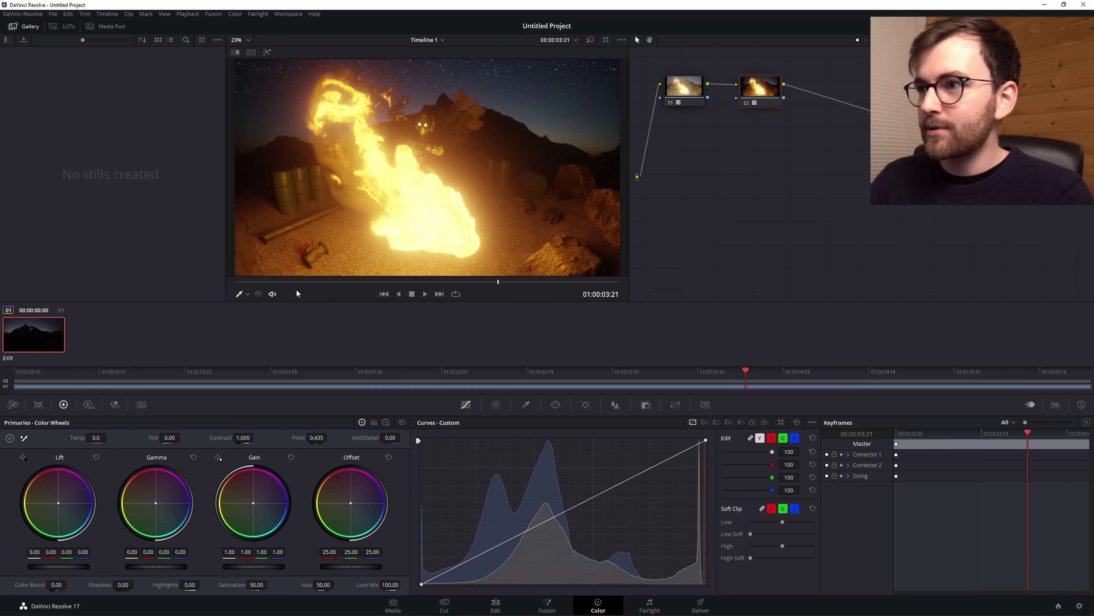
pyautogui.moveTo(692, 83)
pyautogui.mouseDown()
pyautogui.moveTo(683, 94)
pyautogui.moveTo(695, 84)
pyautogui.mouseUp()
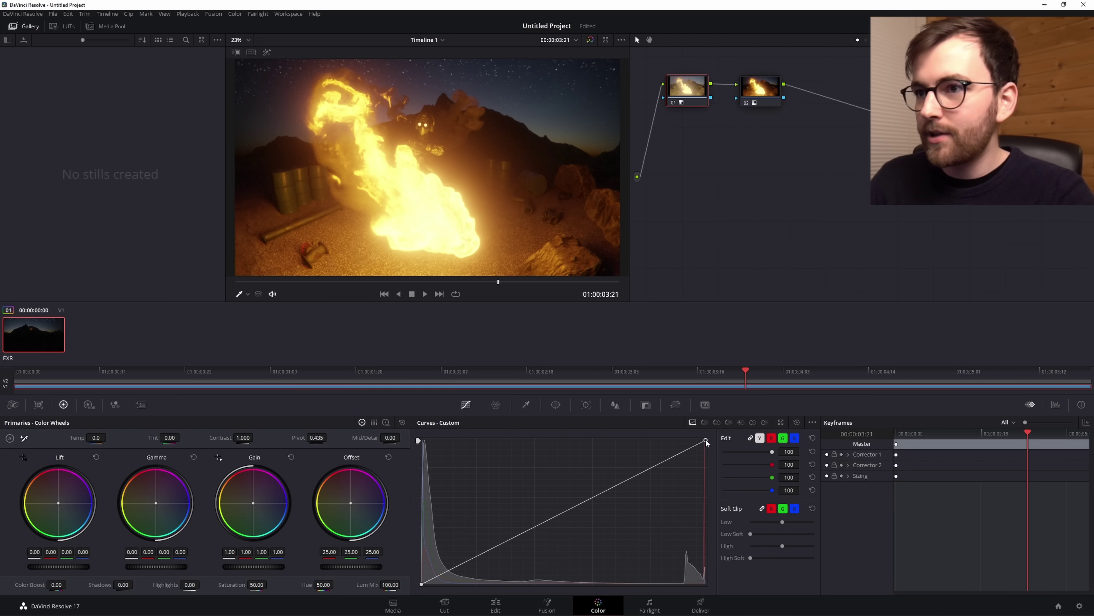
pyautogui.moveTo(706, 440); pyautogui.dragTo(715, 588)
pyautogui.moveTo(516, 282); pyautogui.dragTo(494, 276)
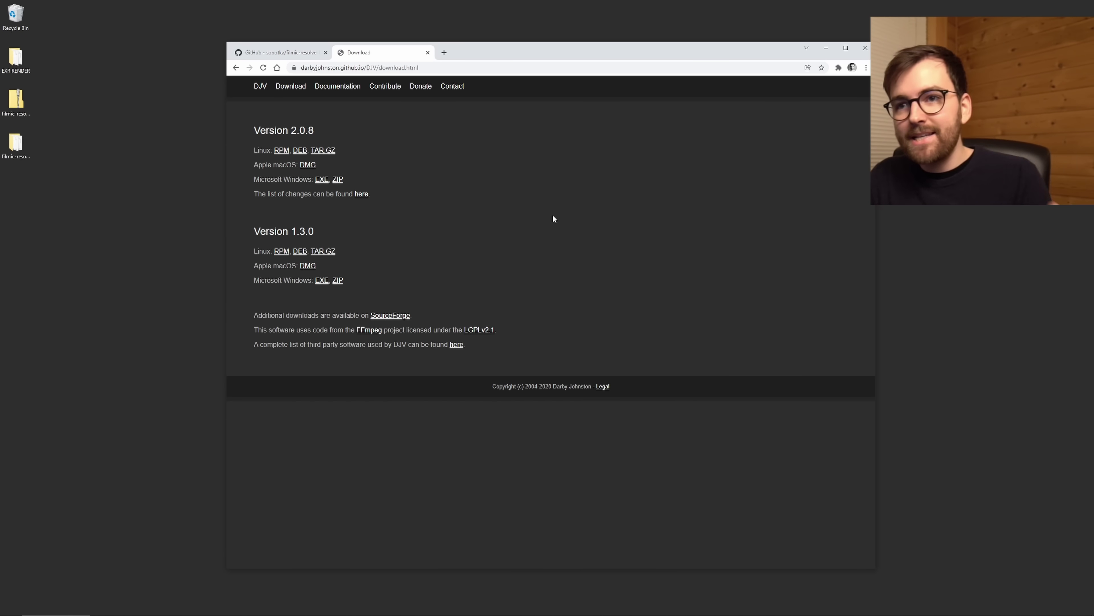
# - Download and install the DJV 2.0.8 Windows installer, then open the 1 HDR Example folder
pyautogui.click(322, 179)
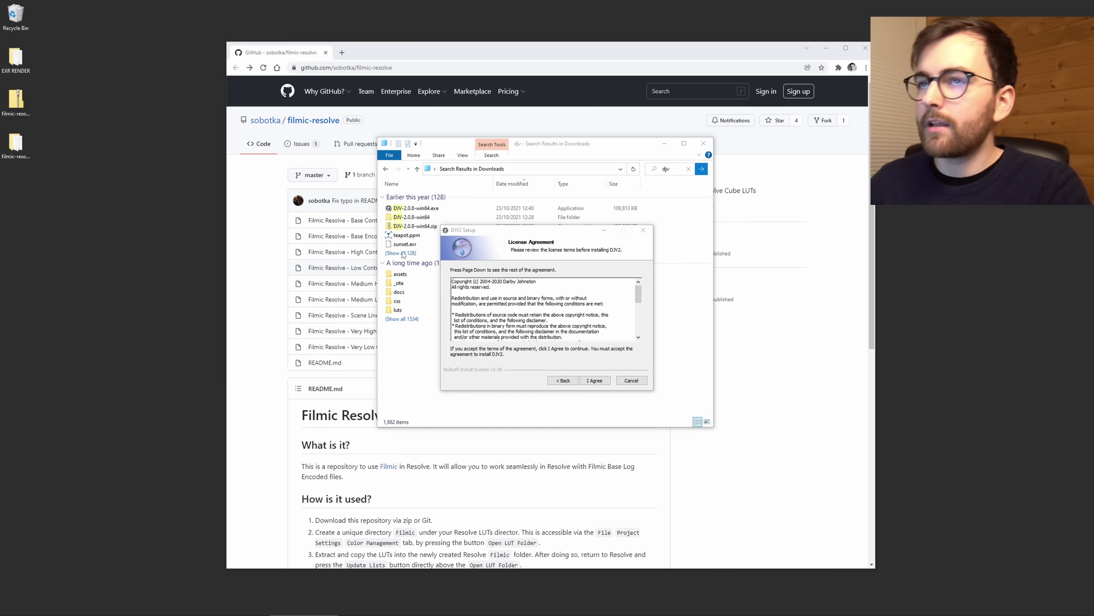
pyautogui.press('super+Tab')
pyautogui.click(384, 214)
pyautogui.click(609, 384)
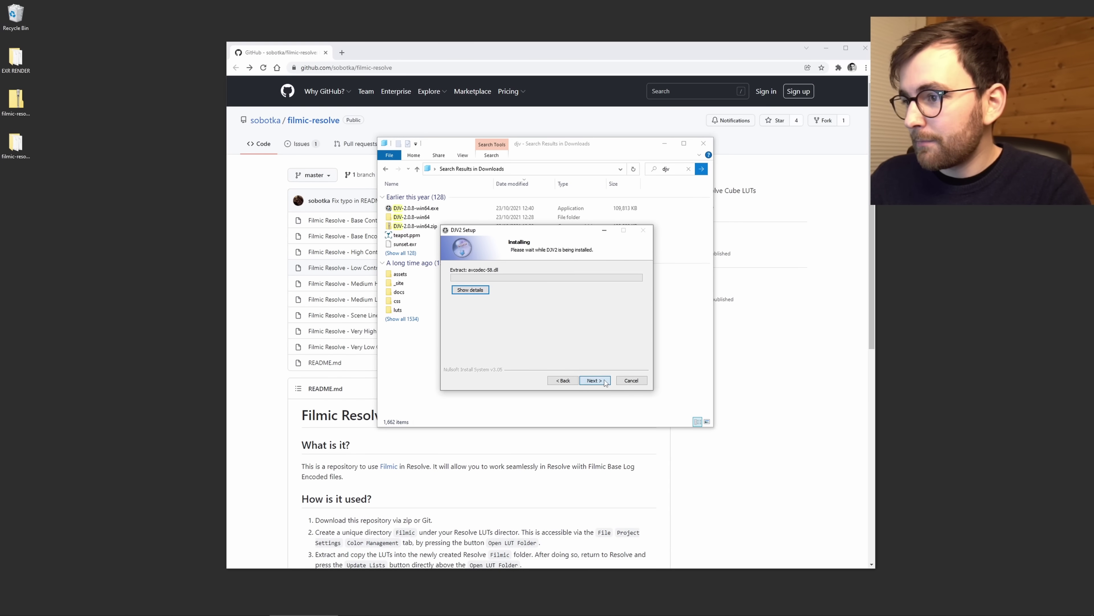
pyautogui.click(594, 380)
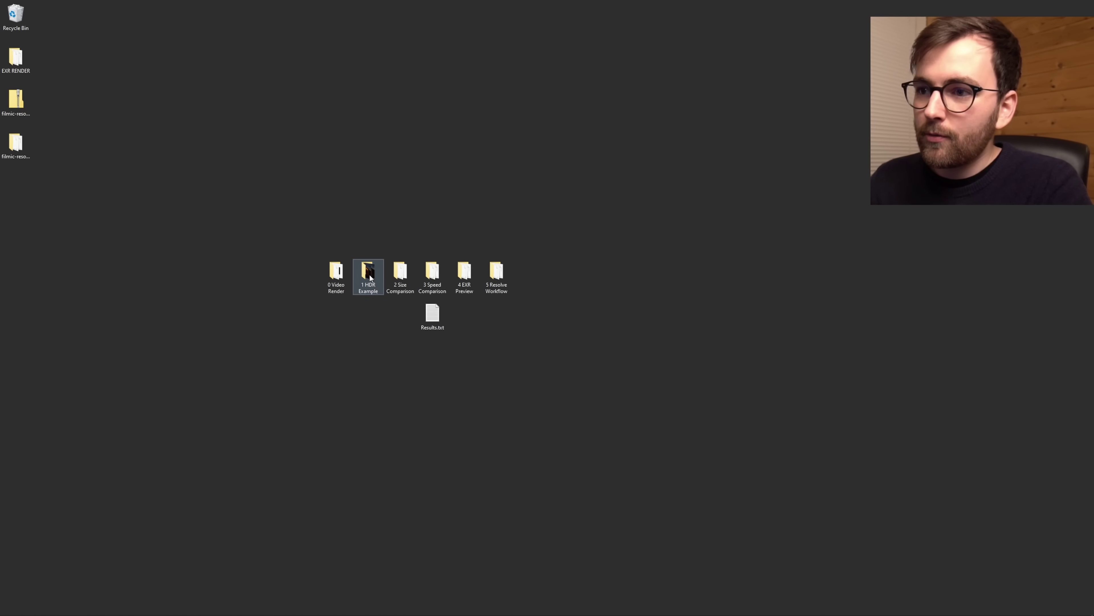
pyautogui.doubleClick(368, 272)
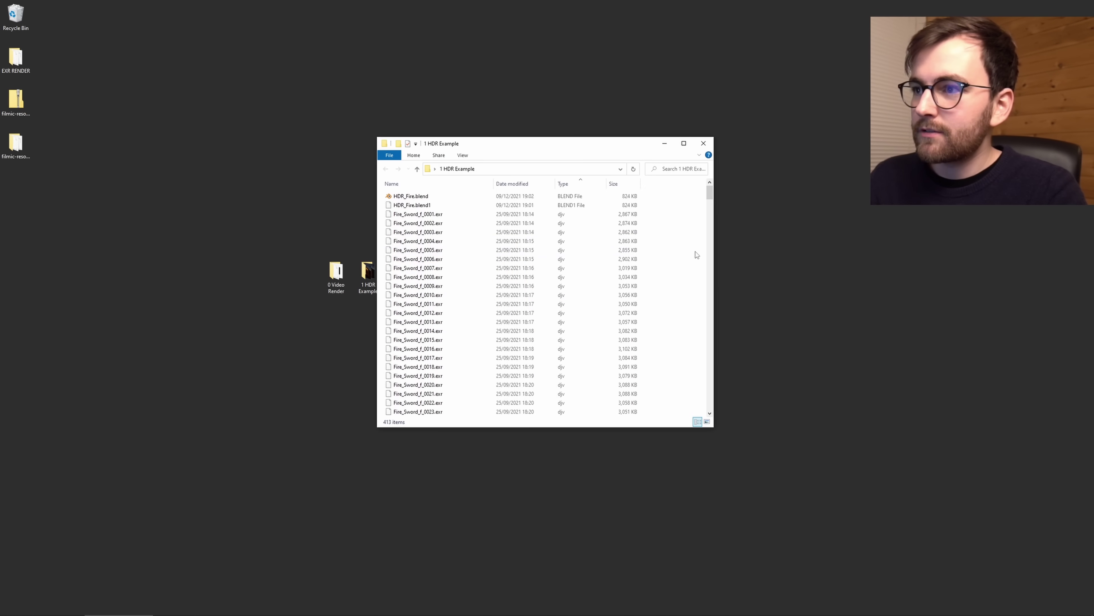
# - Make DJV the default .exr app and play the Fire_Sword_f_0001-0137 sequence at 24 fps
pyautogui.rightClick(457, 214)
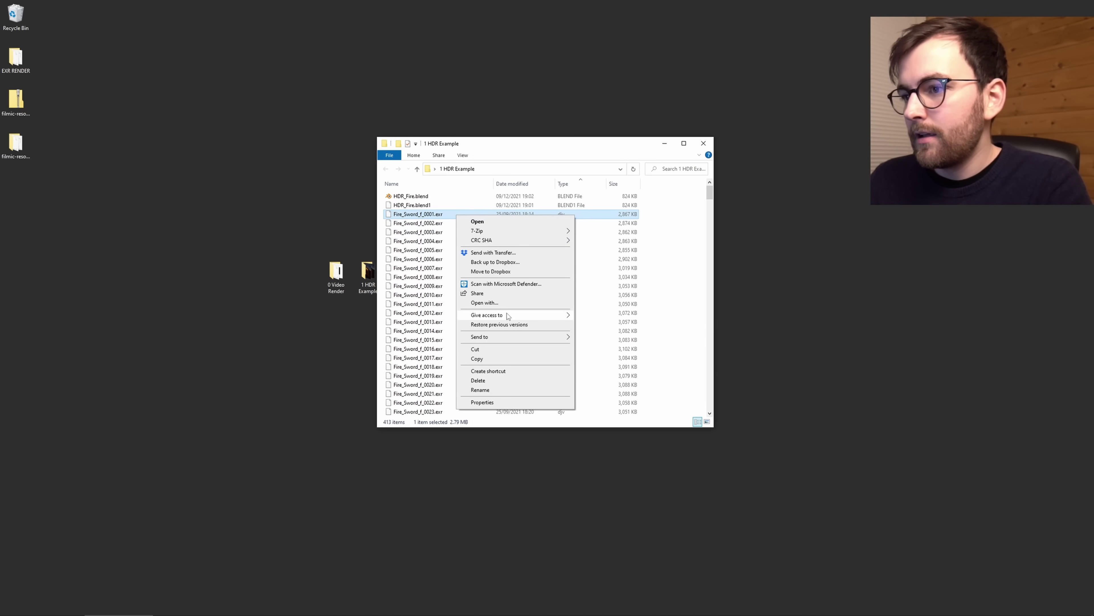
pyautogui.click(501, 303)
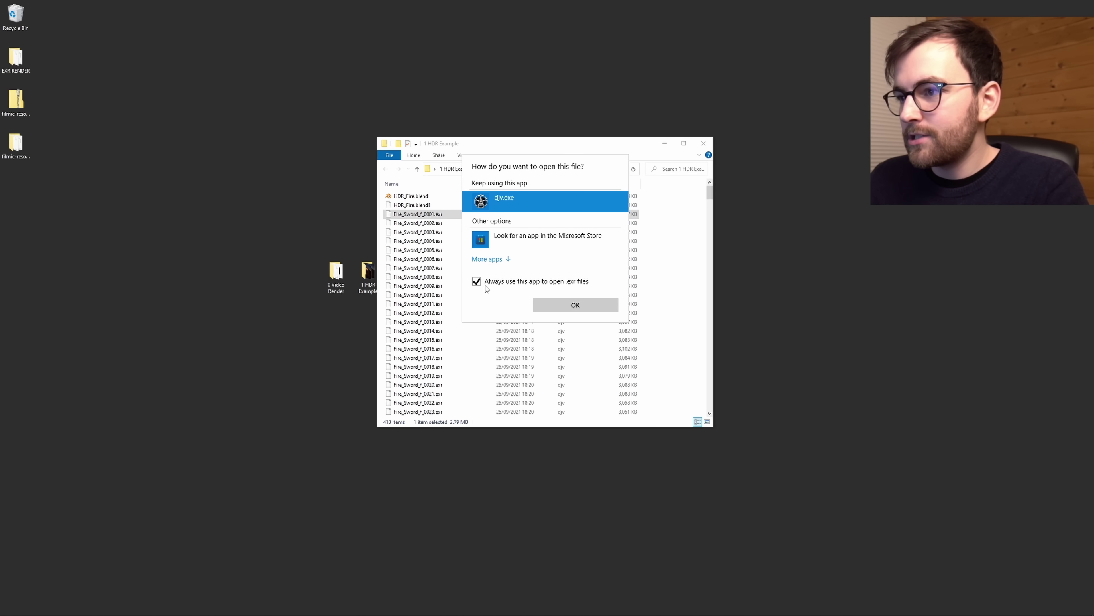
pyautogui.click(559, 306)
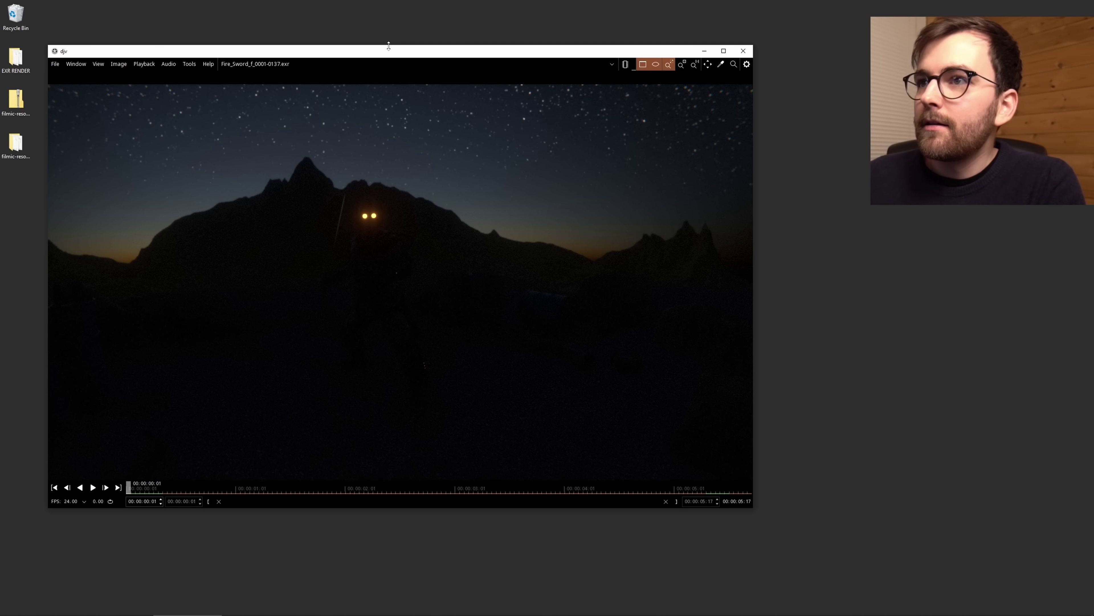
pyautogui.moveTo(390, 50); pyautogui.dragTo(479, 48)
pyautogui.press('space')
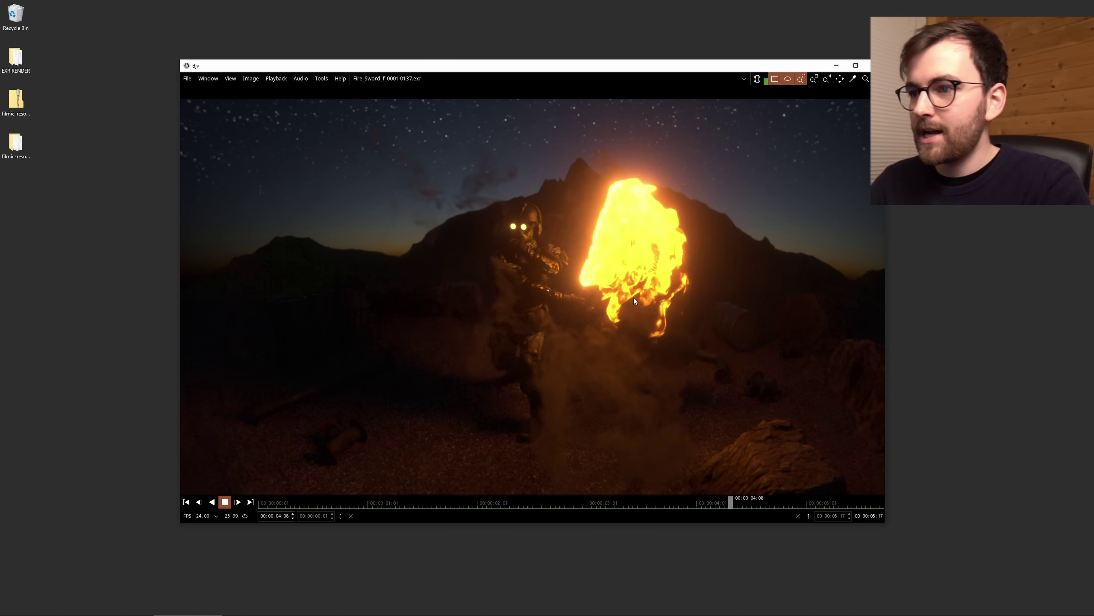
# - Scrub and replay the fire sequence while raising DJV's memory cache to 25 GB
pyautogui.press('space')
pyautogui.moveTo(542, 227); pyautogui.dragTo(441, 351)
pyautogui.press('space')
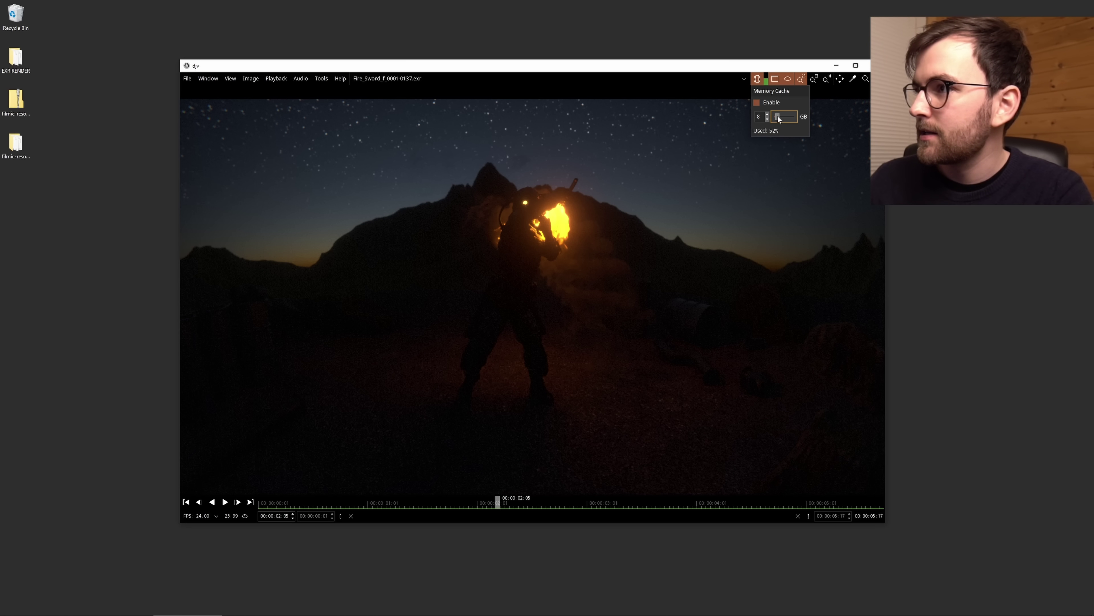
pyautogui.moveTo(779, 116); pyautogui.dragTo(779, 119)
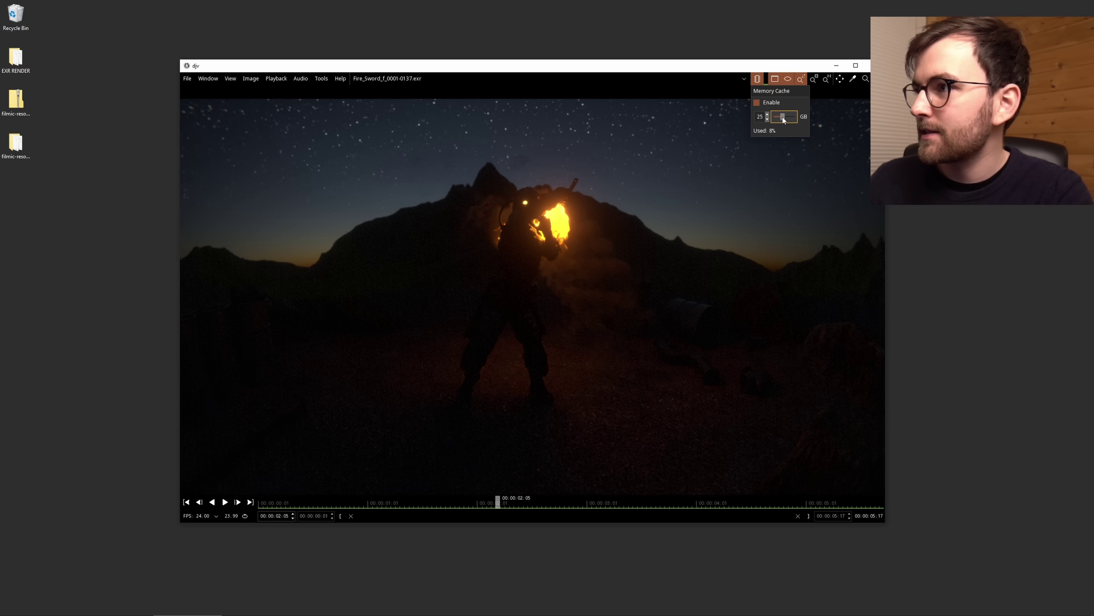
pyautogui.moveTo(523, 502); pyautogui.dragTo(682, 514)
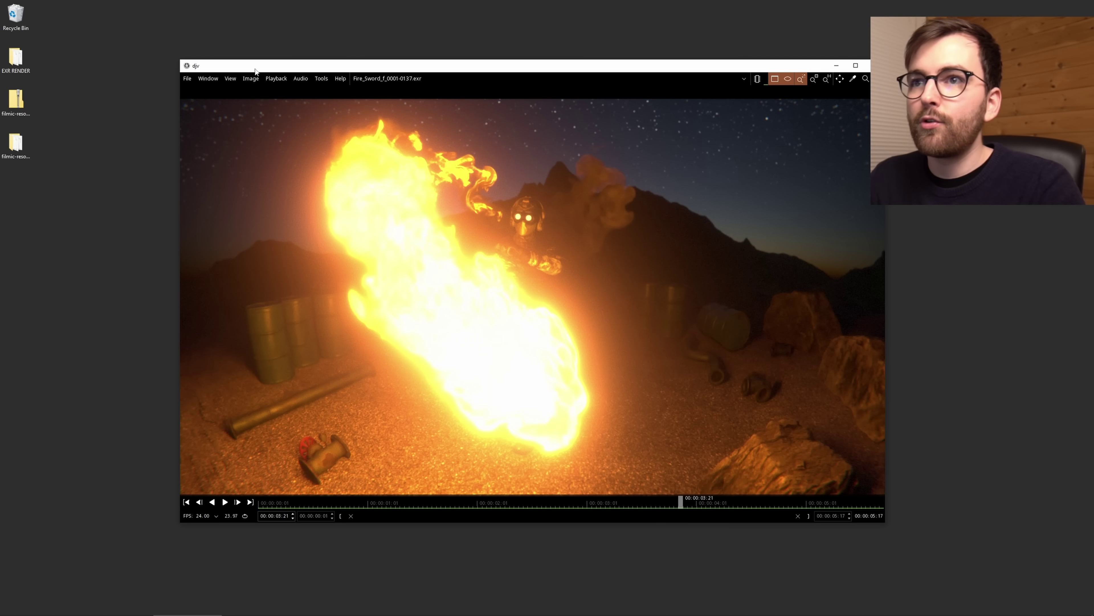
pyautogui.click(251, 78)
pyautogui.click(263, 90)
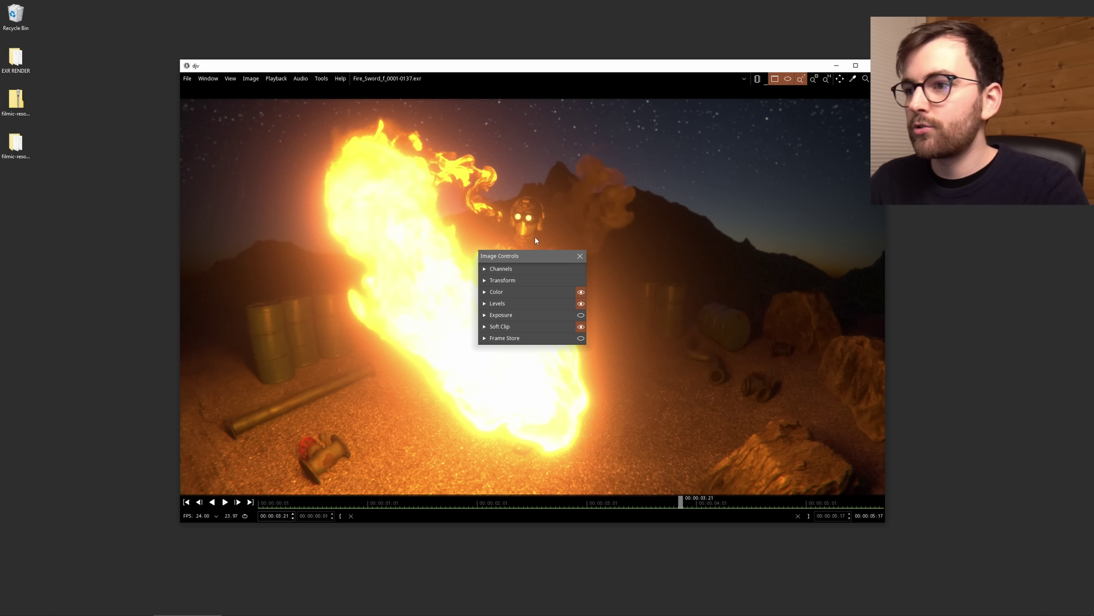
pyautogui.moveTo(532, 256); pyautogui.dragTo(243, 152)
pyautogui.moveTo(298, 250); pyautogui.dragTo(298, 357)
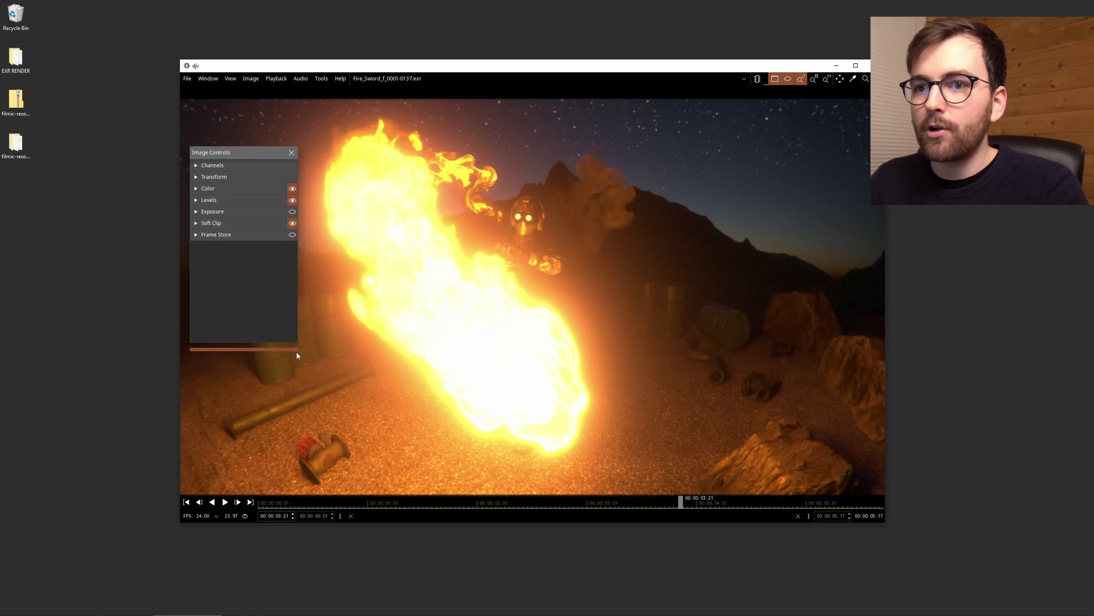
pyautogui.click(186, 209)
pyautogui.click(294, 213)
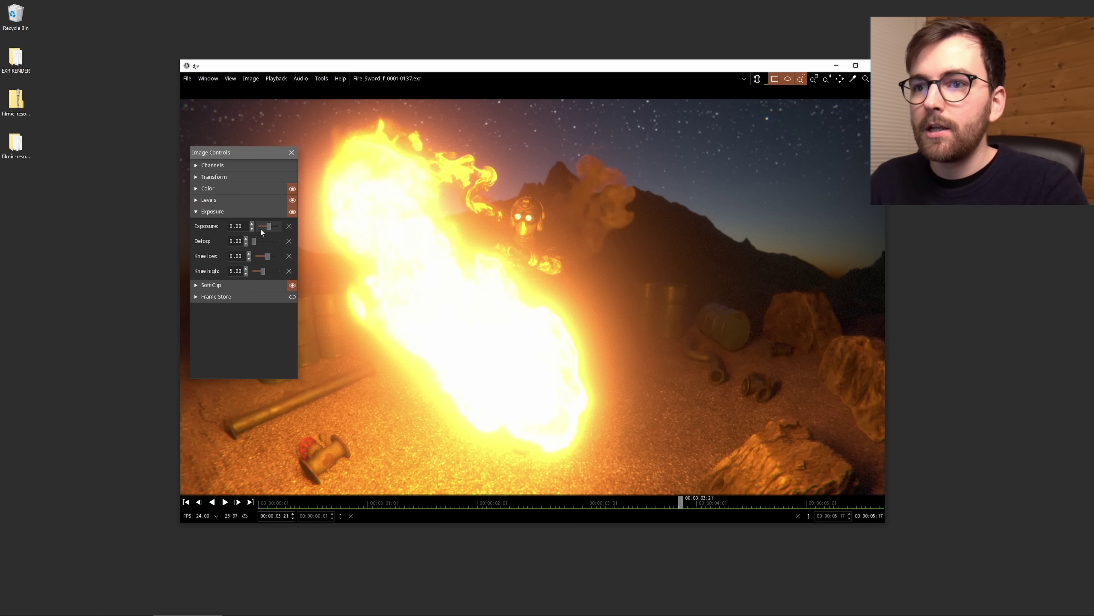
pyautogui.moveTo(297, 228); pyautogui.dragTo(348, 228)
pyautogui.moveTo(297, 155); pyautogui.dragTo(296, 178)
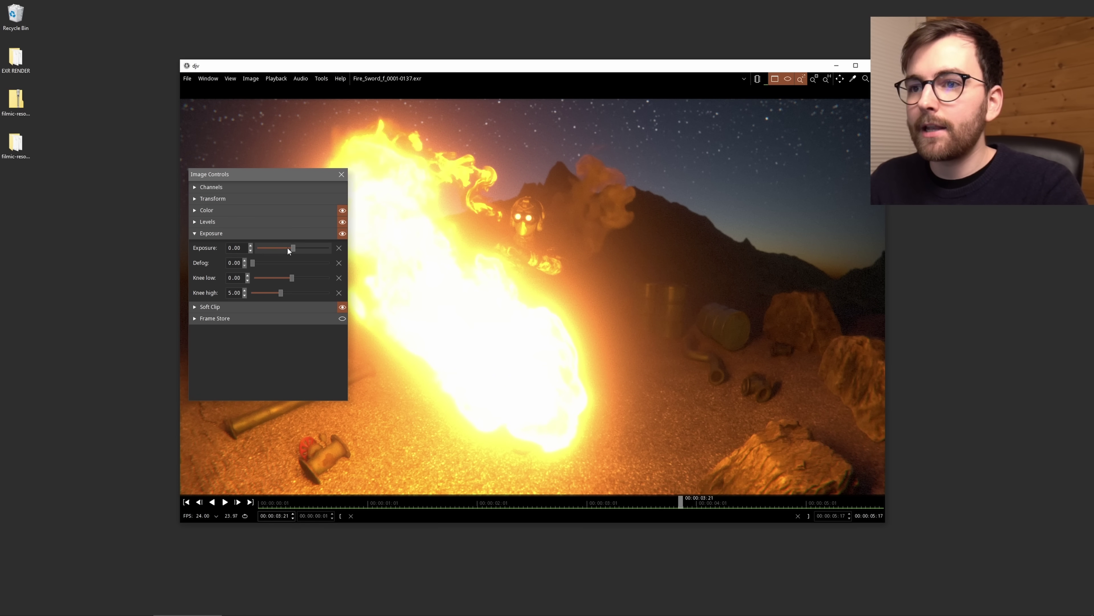
pyautogui.moveTo(287, 249); pyautogui.dragTo(266, 249)
pyautogui.moveTo(680, 500)
pyautogui.mouseDown()
pyautogui.moveTo(605, 497)
pyautogui.moveTo(690, 499)
pyautogui.moveTo(680, 499)
pyautogui.mouseUp()
pyautogui.press('space')
pyautogui.press('space')
pyautogui.click(342, 234)
pyautogui.click(341, 174)
pyautogui.moveTo(567, 501); pyautogui.dragTo(680, 511)
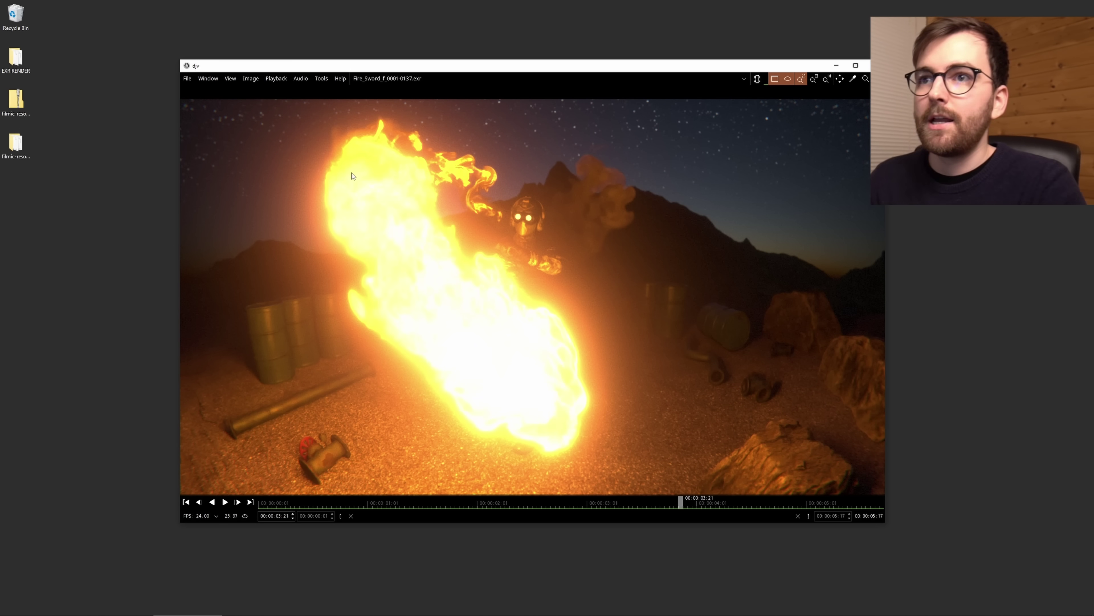
# - Open and enlarge DJV's Color Space panel and start adding a new OCIO config
pyautogui.click(253, 79)
pyautogui.click(275, 104)
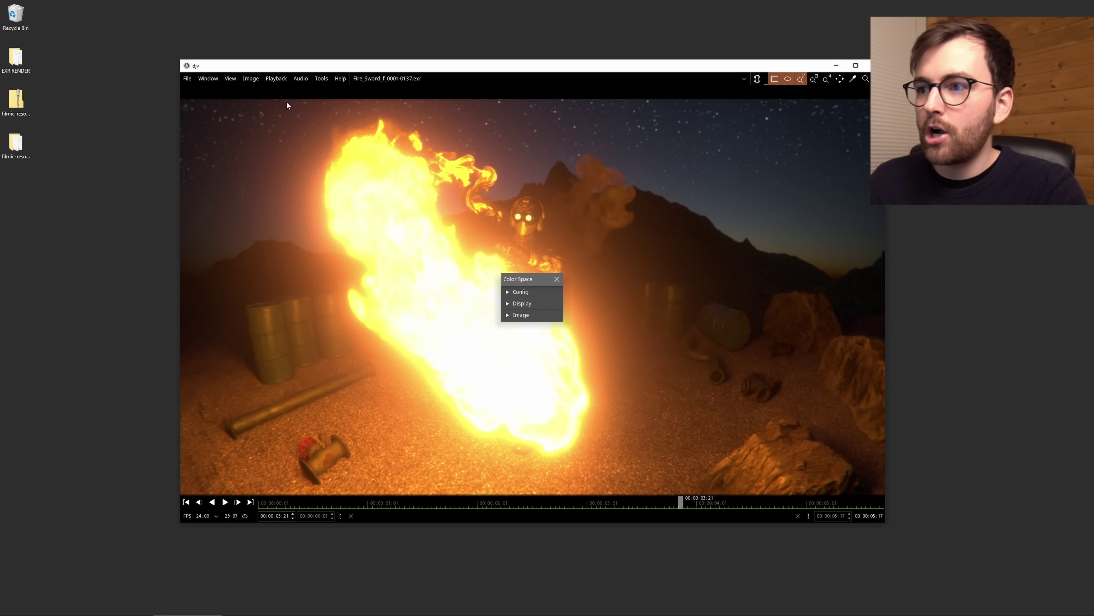
pyautogui.moveTo(537, 283); pyautogui.dragTo(366, 192)
pyautogui.moveTo(405, 246); pyautogui.dragTo(467, 328)
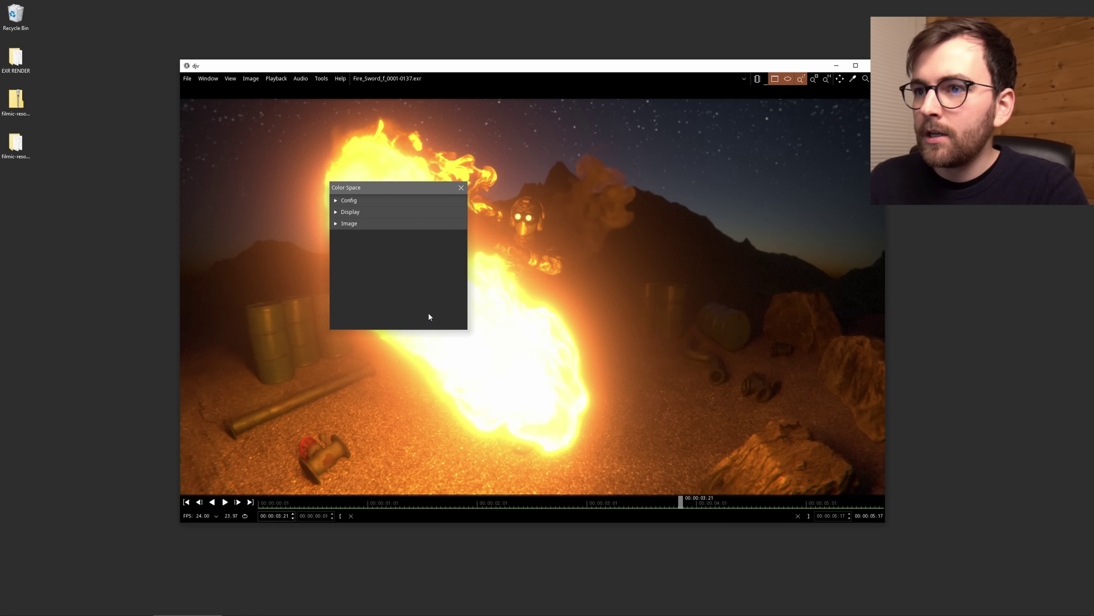
pyautogui.click(340, 199)
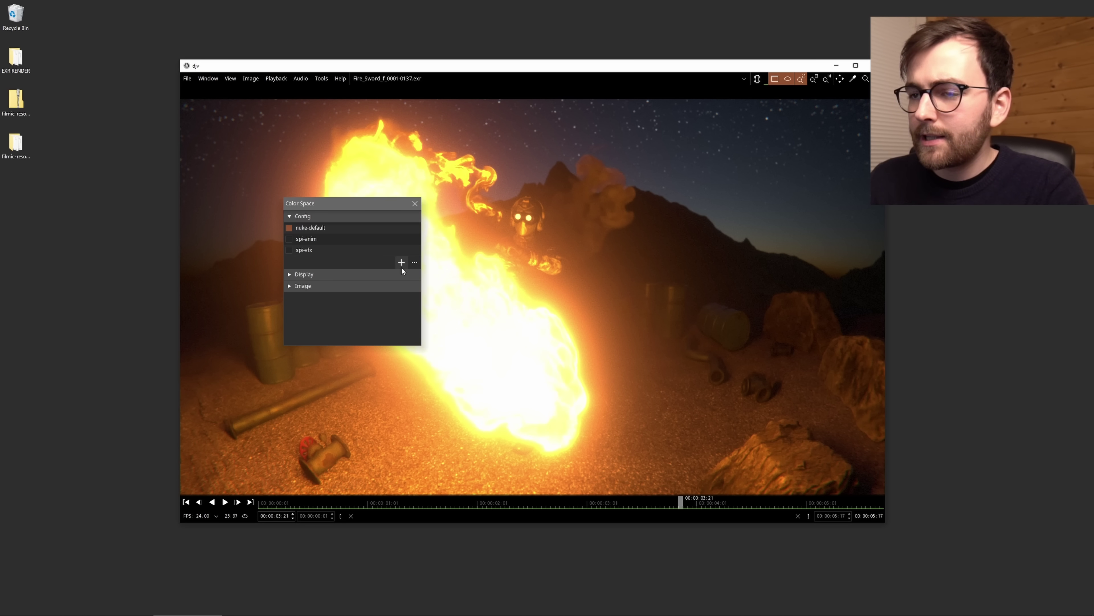
pyautogui.click(402, 262)
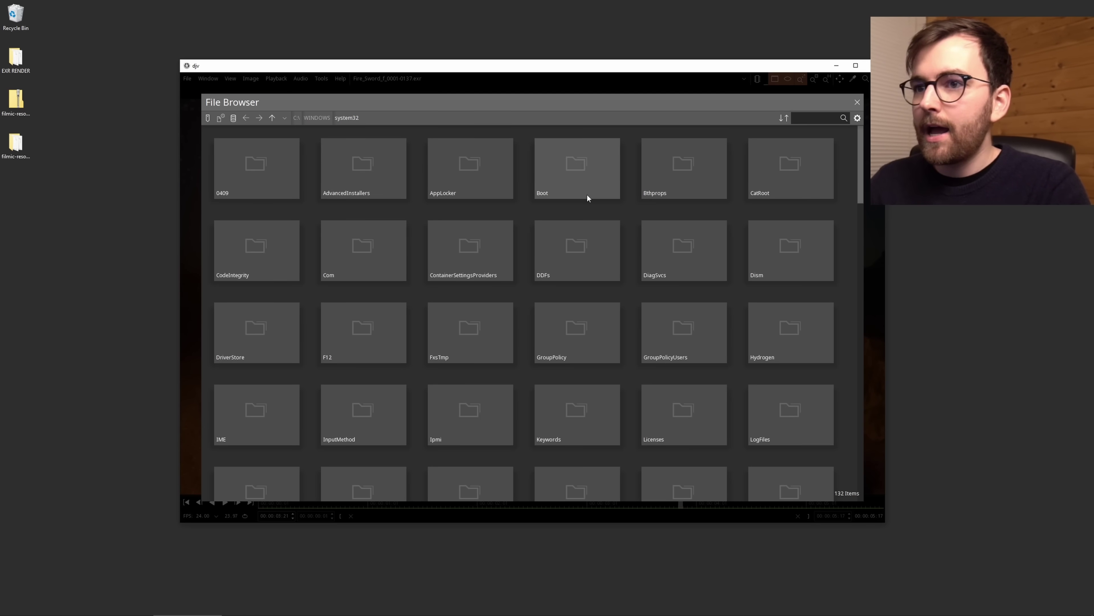
# - Find config.ocio under Program Files\Blender Foundation\Blender 3.0\3.0\datafiles\colormanagement in File Explorer
pyautogui.press('super+e')
pyautogui.doubleClick(435, 298)
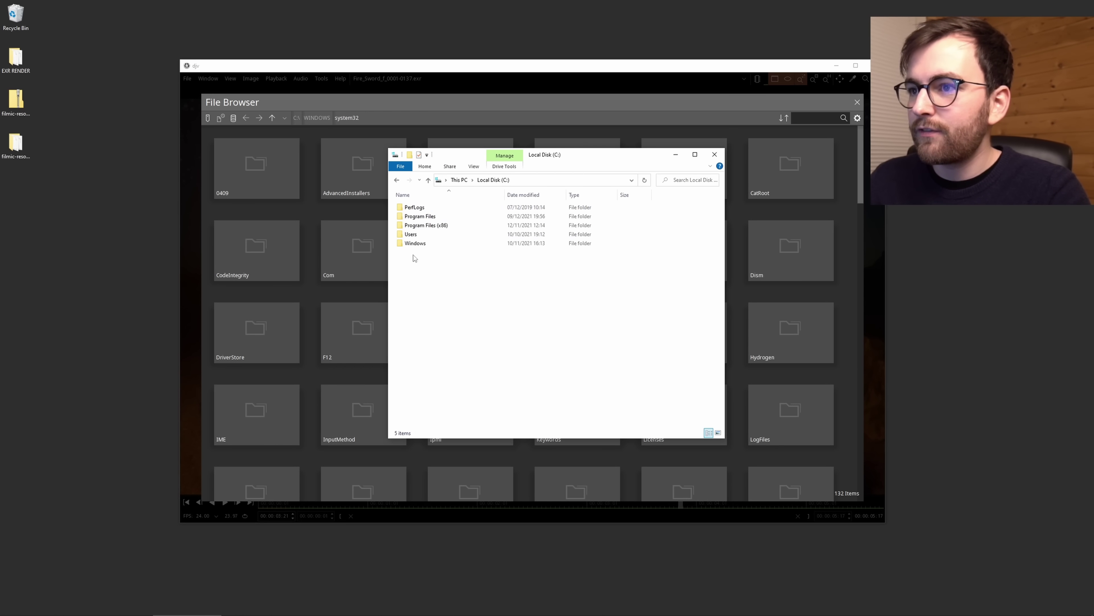
pyautogui.doubleClick(446, 215)
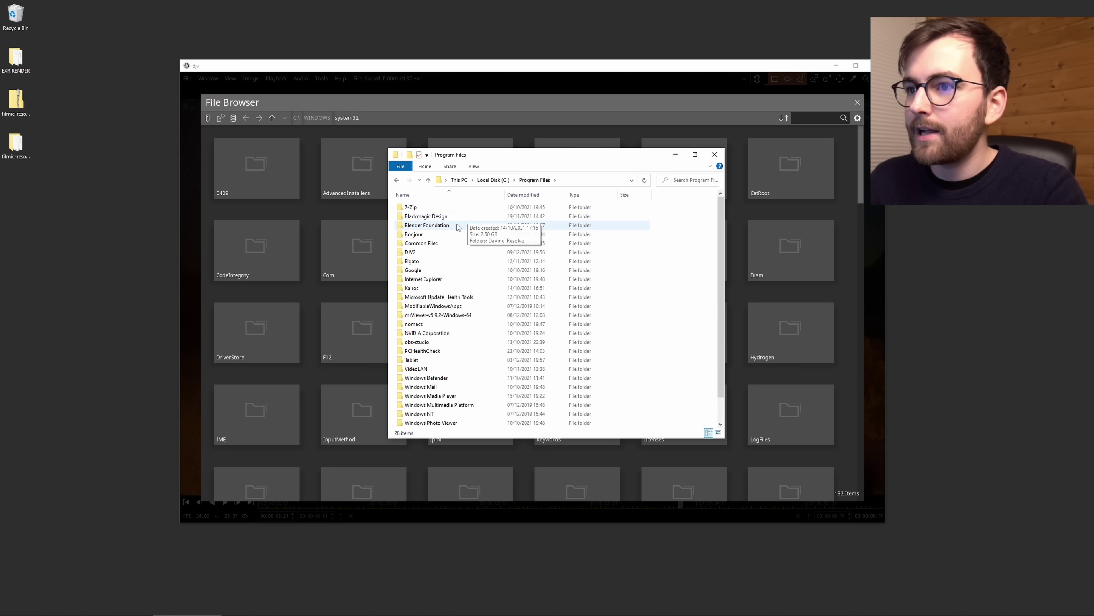
pyautogui.doubleClick(448, 225)
pyautogui.doubleClick(460, 210)
pyautogui.doubleClick(443, 208)
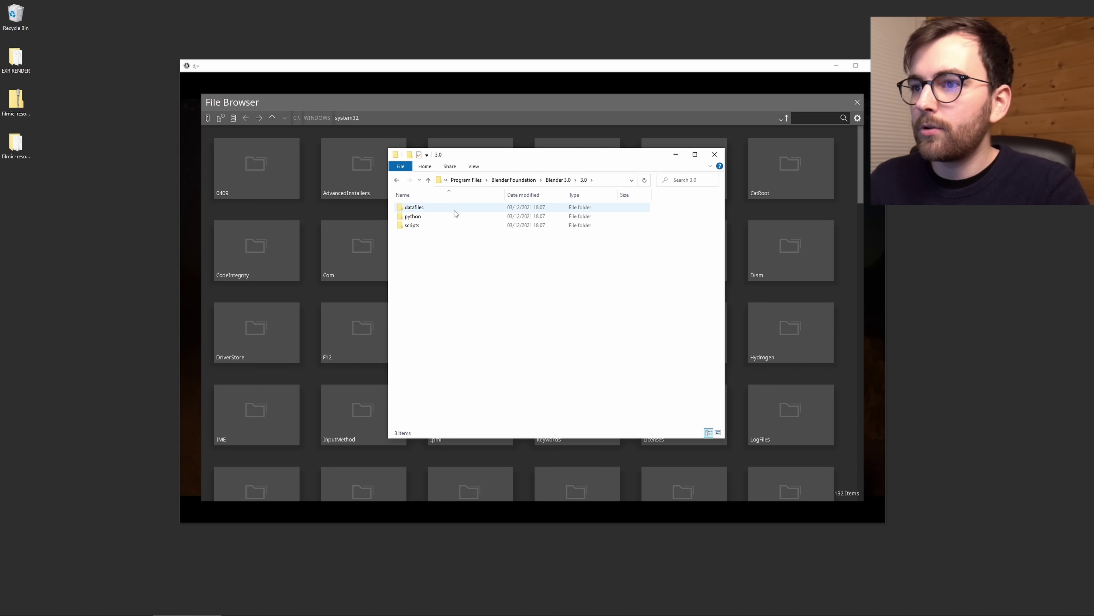
pyautogui.doubleClick(448, 208)
pyautogui.doubleClick(436, 207)
pyautogui.click(446, 226)
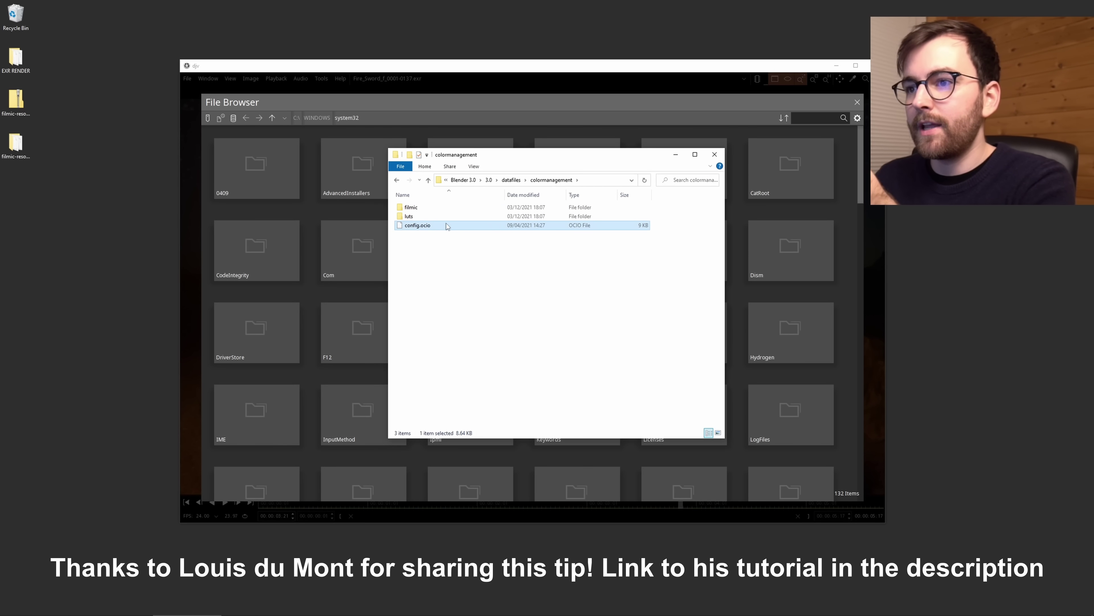
# - Point DJV's file browser at the copied colormanagement folder path
pyautogui.click(592, 181)
pyautogui.click(366, 115)
pyautogui.click(366, 115)
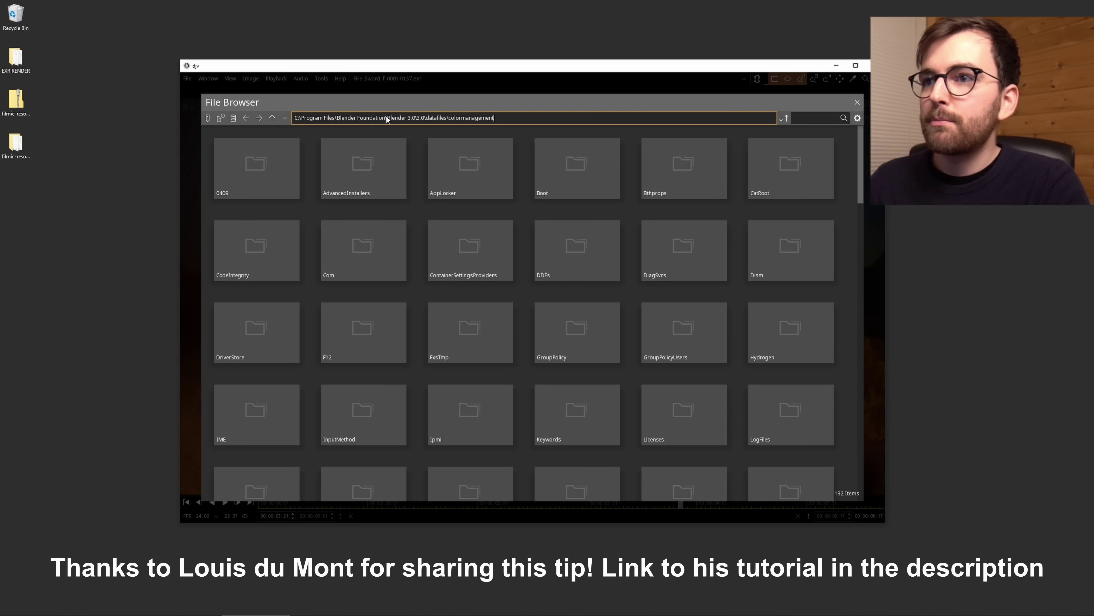
pyautogui.press('Return')
# - Load config.ocio and expand the Display and Image colour settings
pyautogui.doubleClick(481, 182)
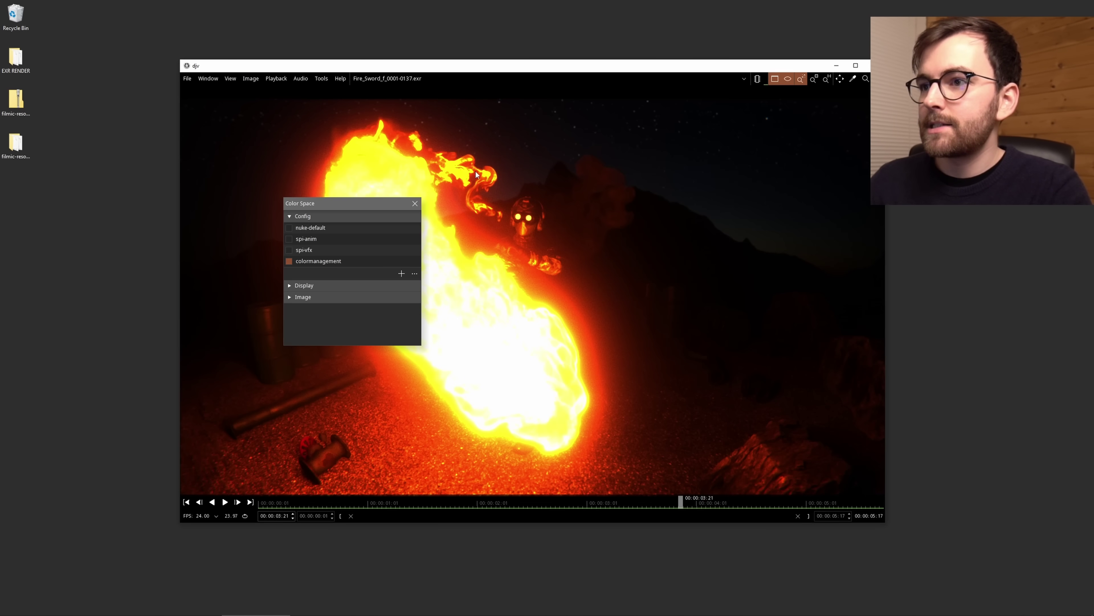
pyautogui.moveTo(337, 207); pyautogui.dragTo(265, 248)
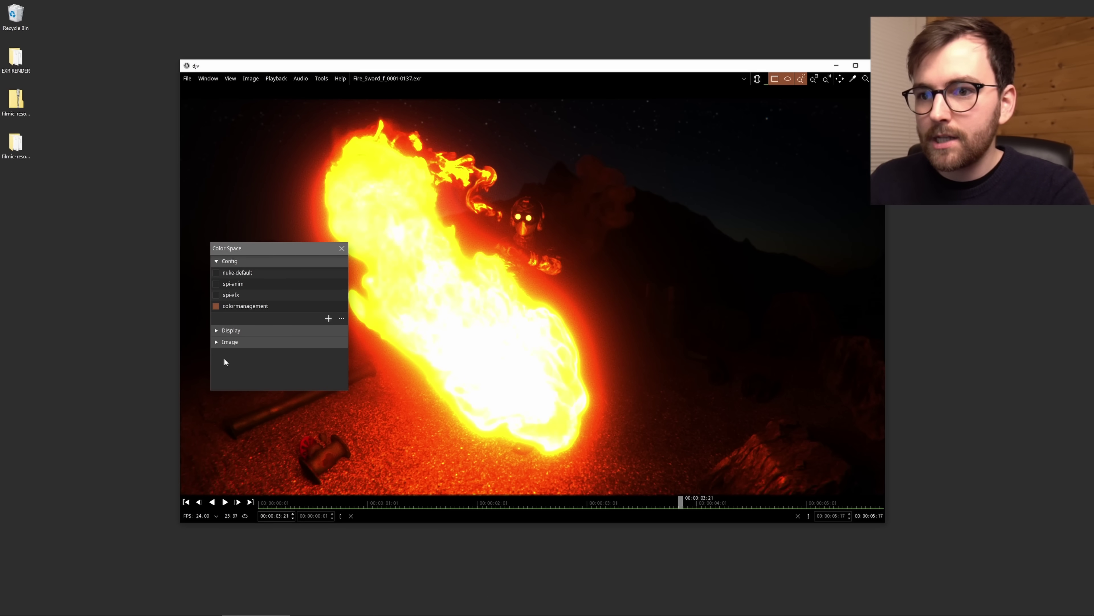
pyautogui.click(216, 342)
pyautogui.click(229, 331)
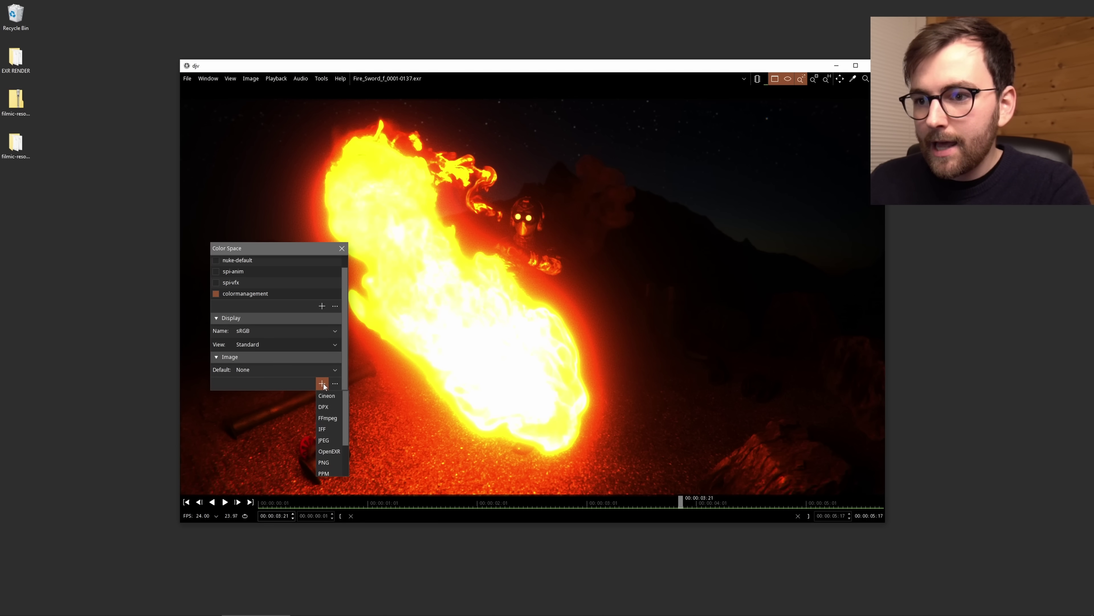
pyautogui.scroll(-2, 334, 417)
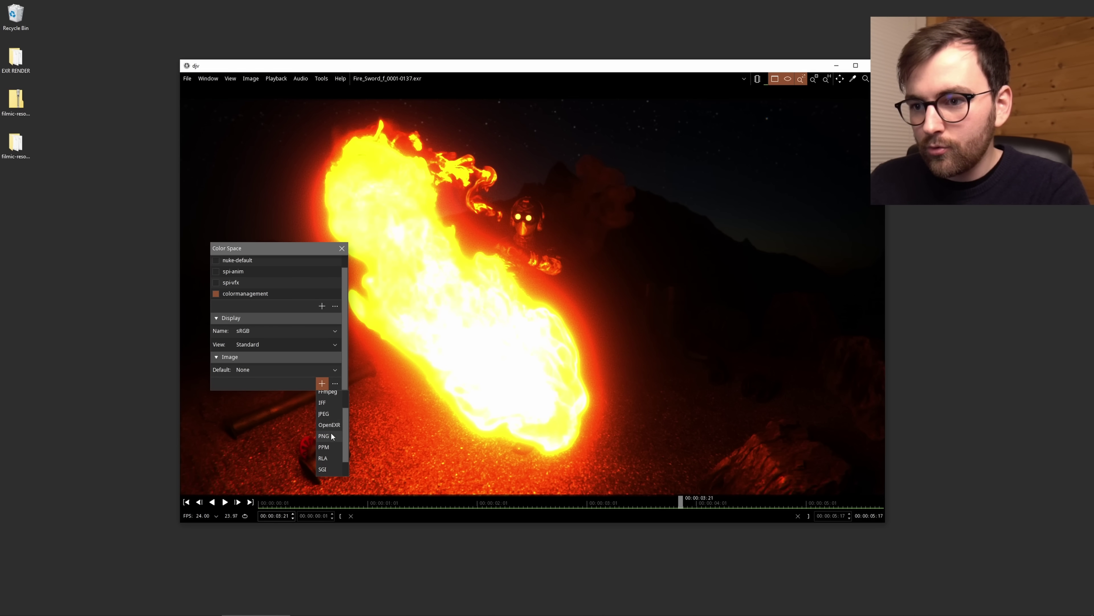
# - Add an OpenEXR colour space rule and remove the Default image entry
pyautogui.click(330, 425)
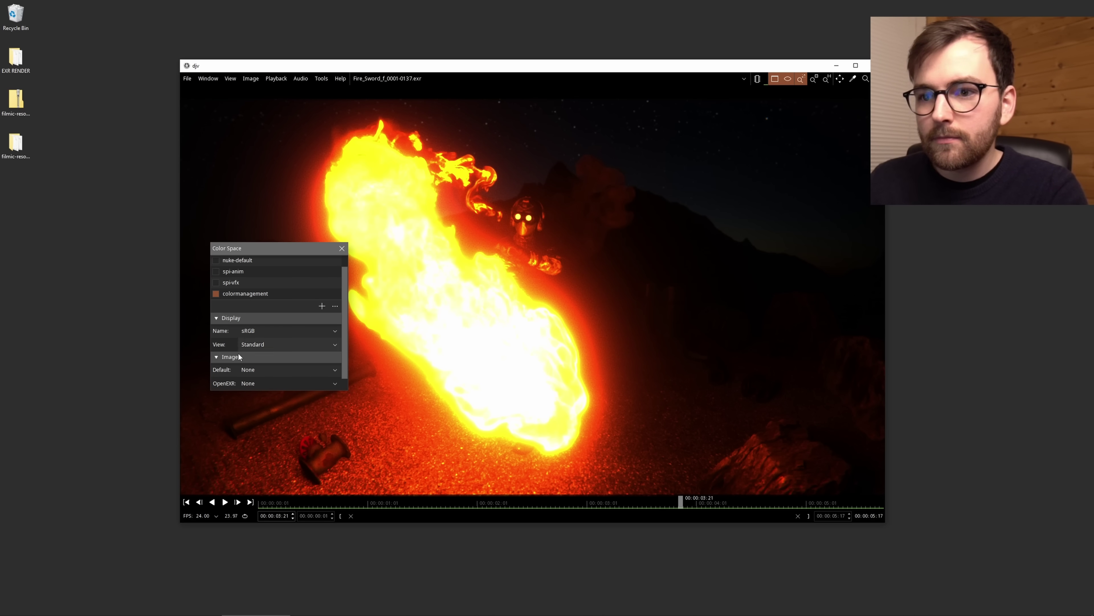
pyautogui.scroll(-1, 236, 357)
pyautogui.click(283, 369)
pyautogui.scroll(-3, 311, 397)
pyautogui.click(271, 446)
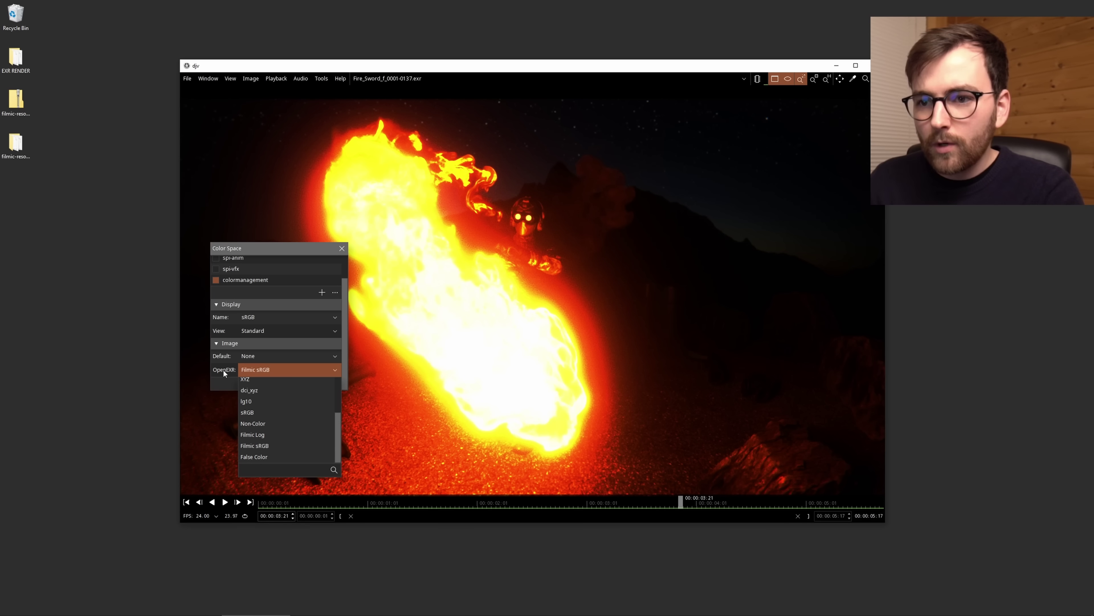
pyautogui.click(295, 357)
pyautogui.click(227, 356)
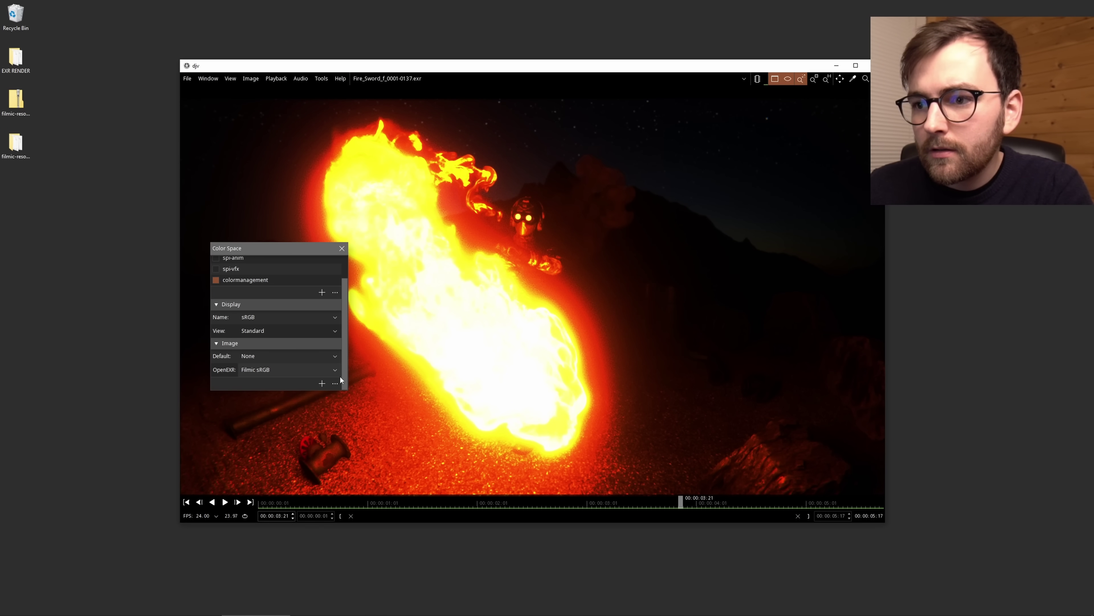
pyautogui.click(335, 357)
pyautogui.click(224, 360)
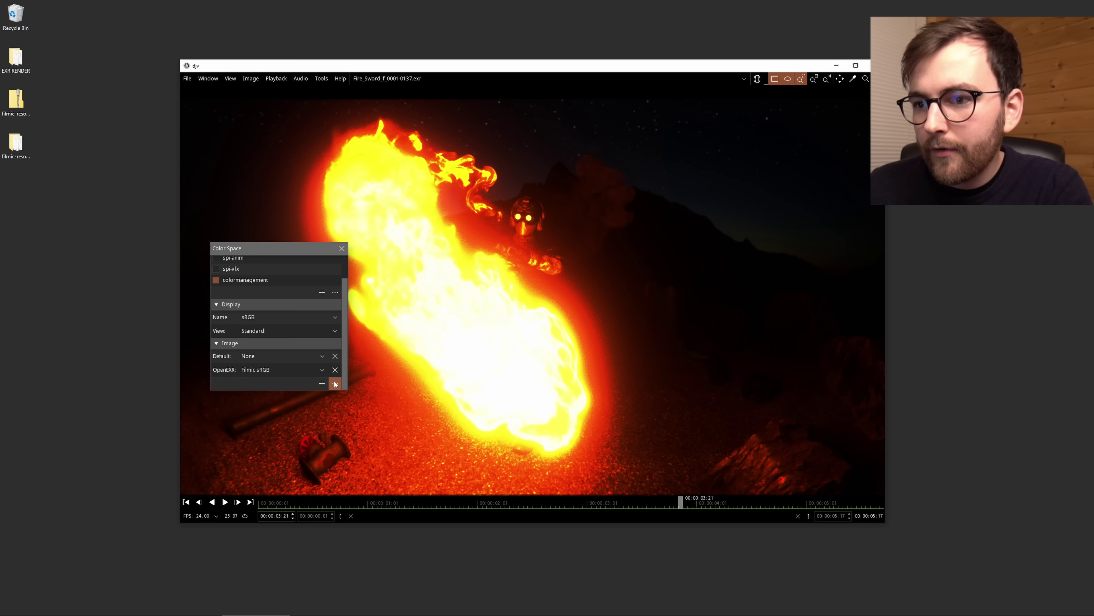
pyautogui.click(335, 356)
# - Set the display view to Filmic and the OpenEXR input colour space to Linear
pyautogui.click(330, 344)
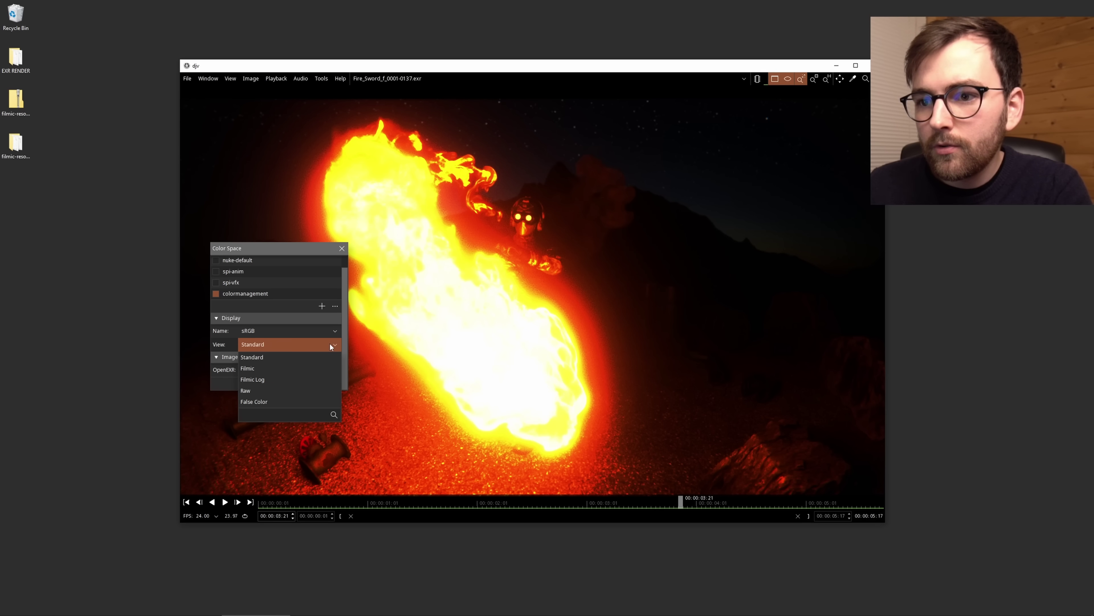
pyautogui.click(217, 359)
pyautogui.click(334, 370)
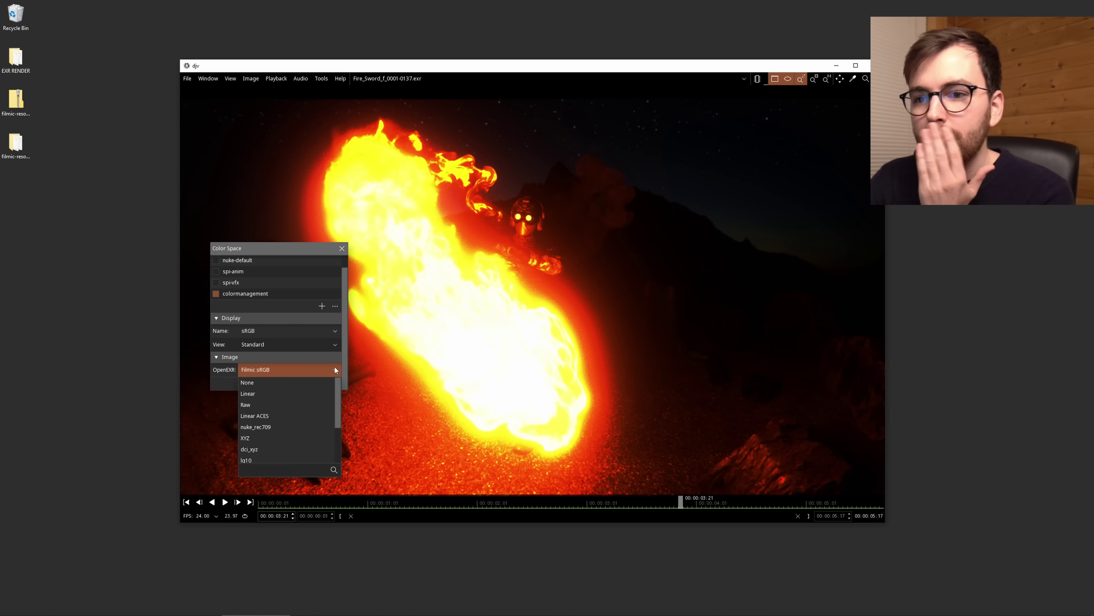
pyautogui.click(327, 344)
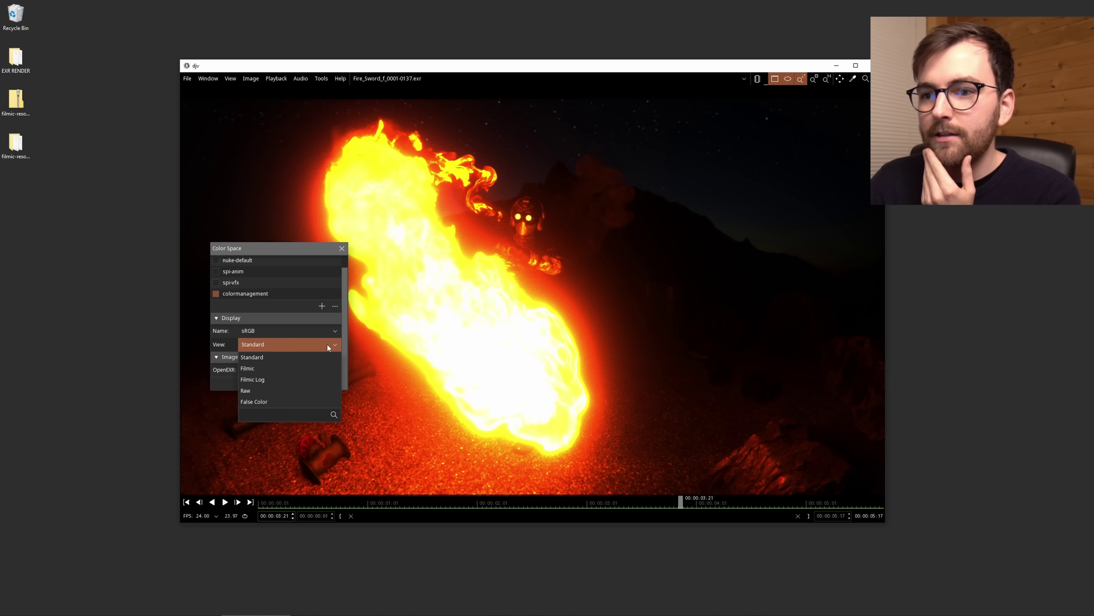
pyautogui.click(265, 368)
pyautogui.click(276, 370)
pyautogui.click(283, 393)
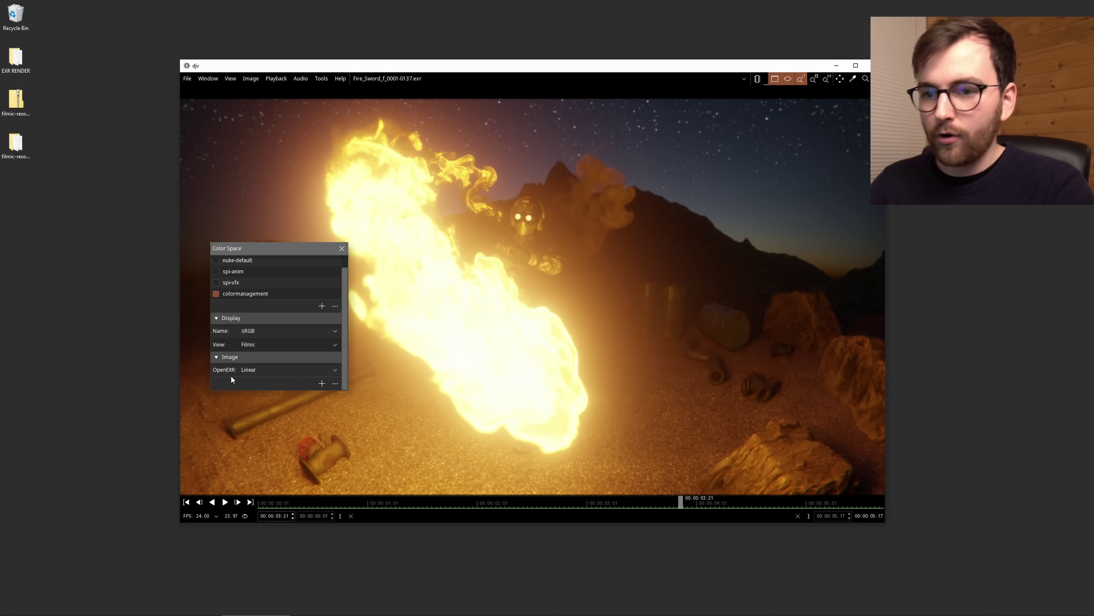
# - Confirm the Filmic view stays selected and close the Color Space panel
pyautogui.click(241, 345)
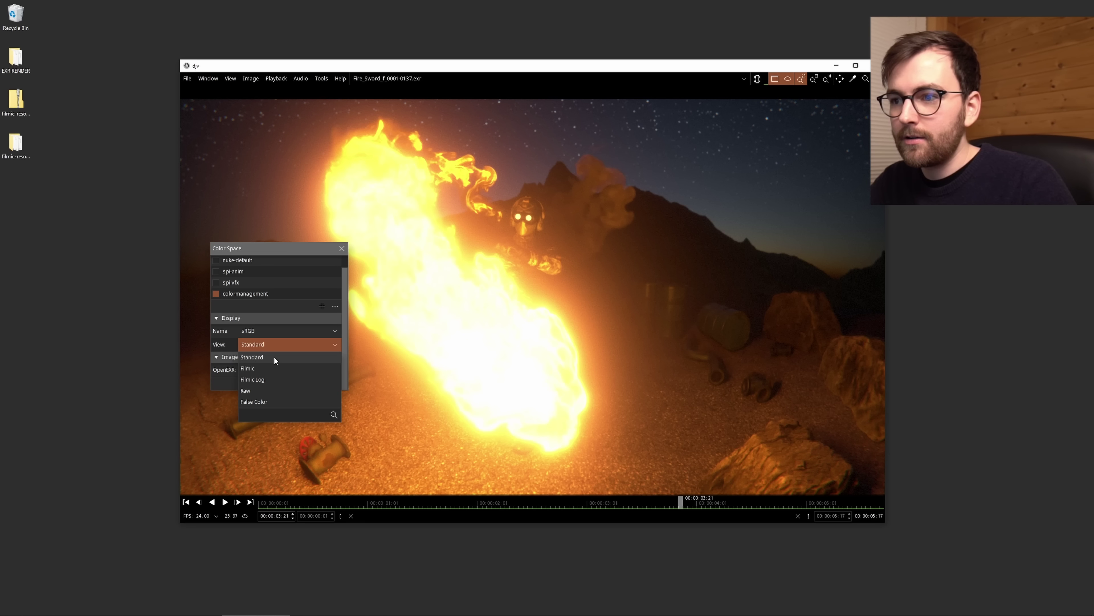
pyautogui.click(285, 250)
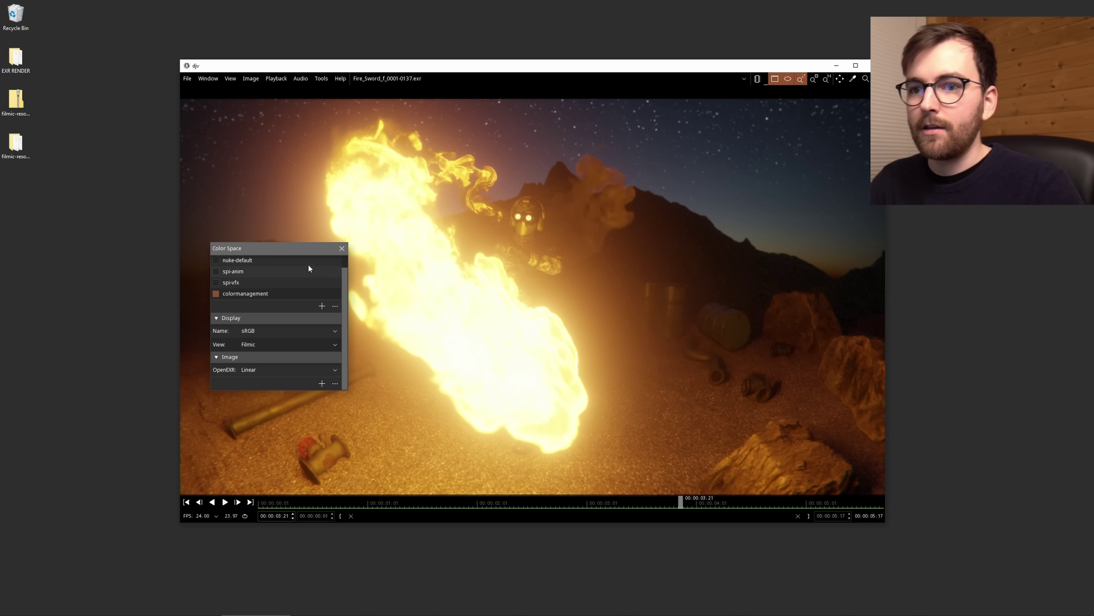
pyautogui.moveTo(288, 249); pyautogui.dragTo(268, 261)
pyautogui.click(320, 260)
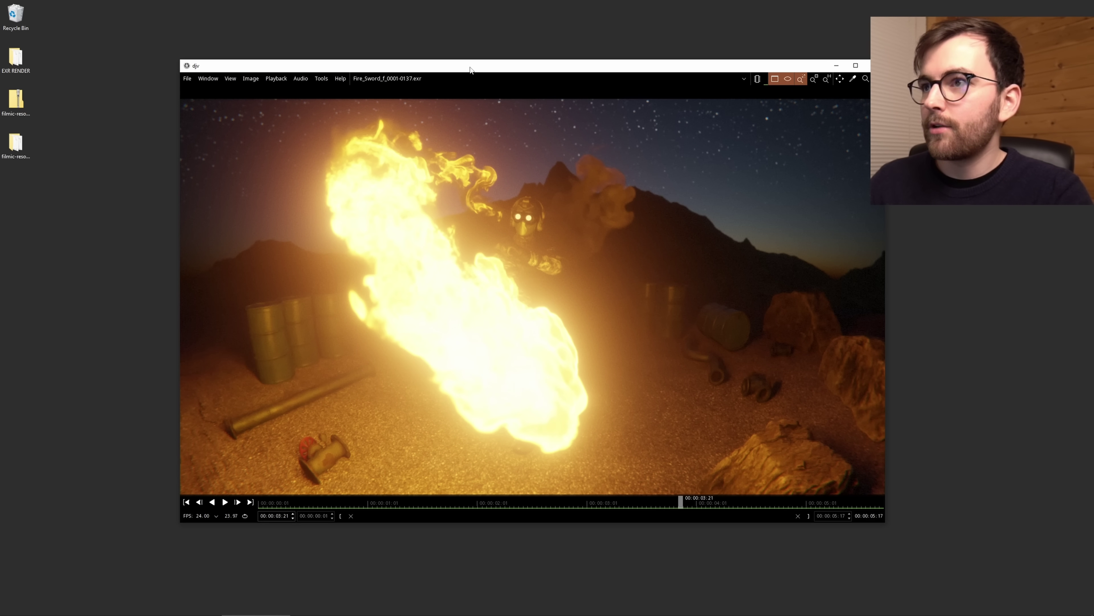
# - Play the Mechanical_Glass_Crab sequence and stop around 00:00:08:08, stepping a few frames forward
pyautogui.moveTo(470, 69); pyautogui.dragTo(475, 73)
pyautogui.press('space')
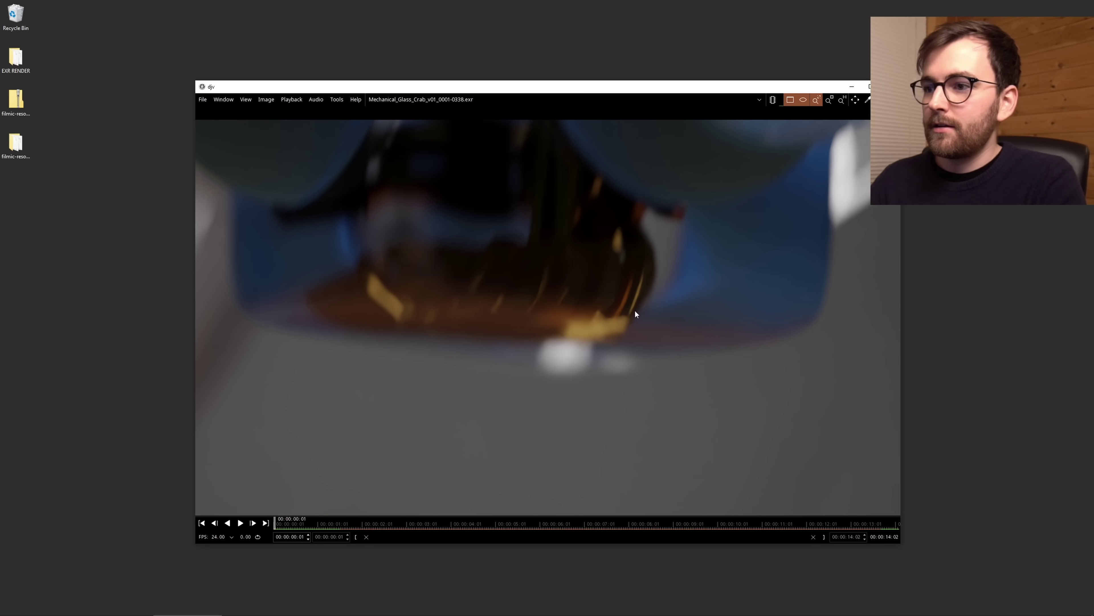
pyautogui.press('space')
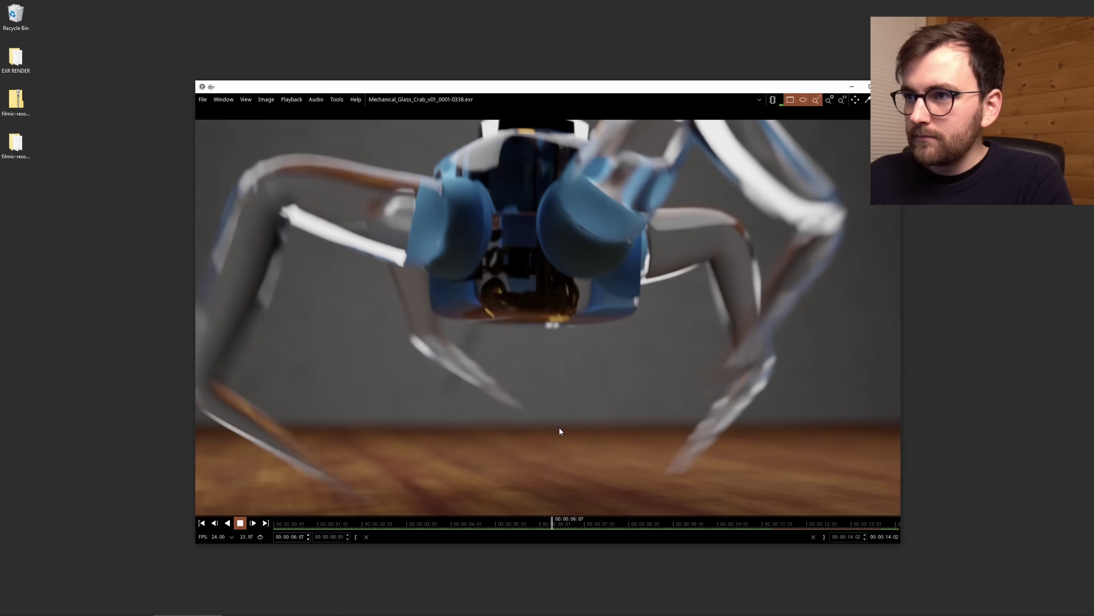
pyautogui.press('space')
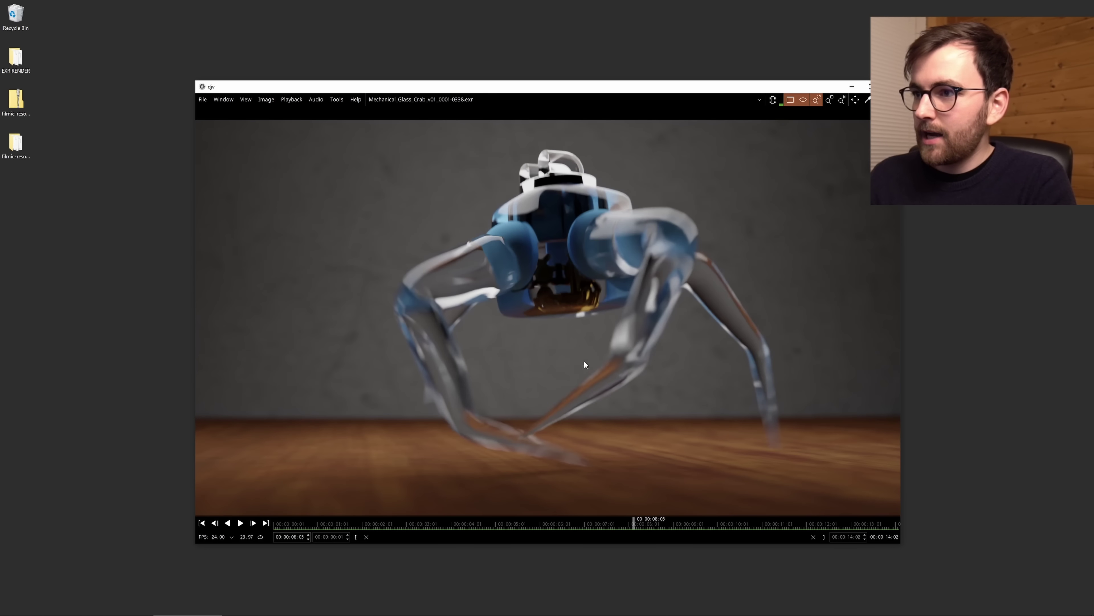
pyautogui.press('Right')
pyautogui.press('Right')
pyautogui.press('Right')
pyautogui.press('Right')
pyautogui.press('Right')
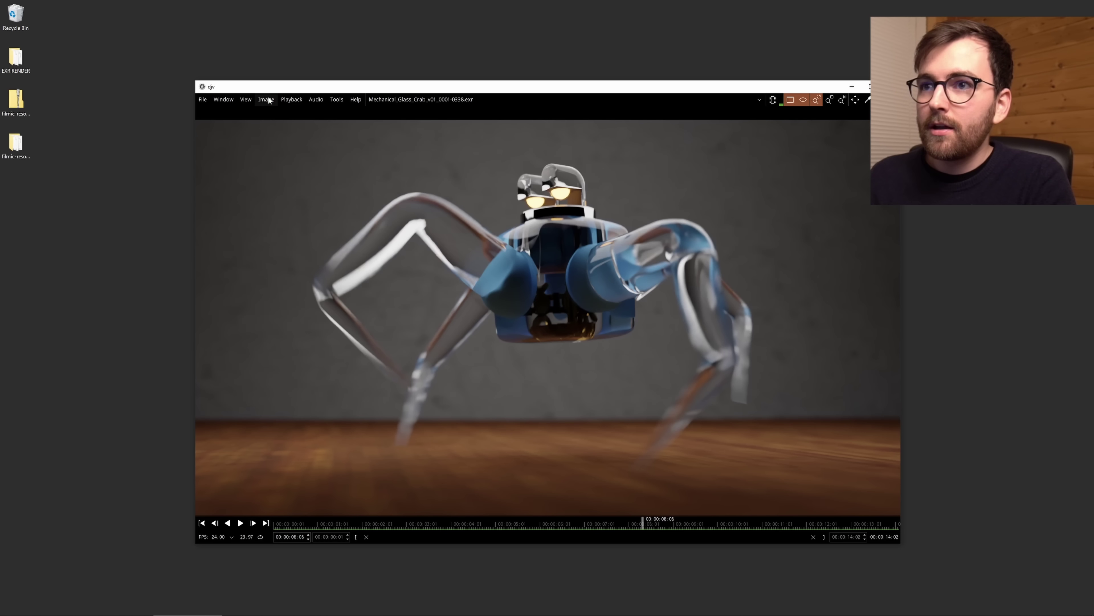
# - Check the Image > Color Space settings, then close them
pyautogui.click(266, 100)
pyautogui.click(274, 126)
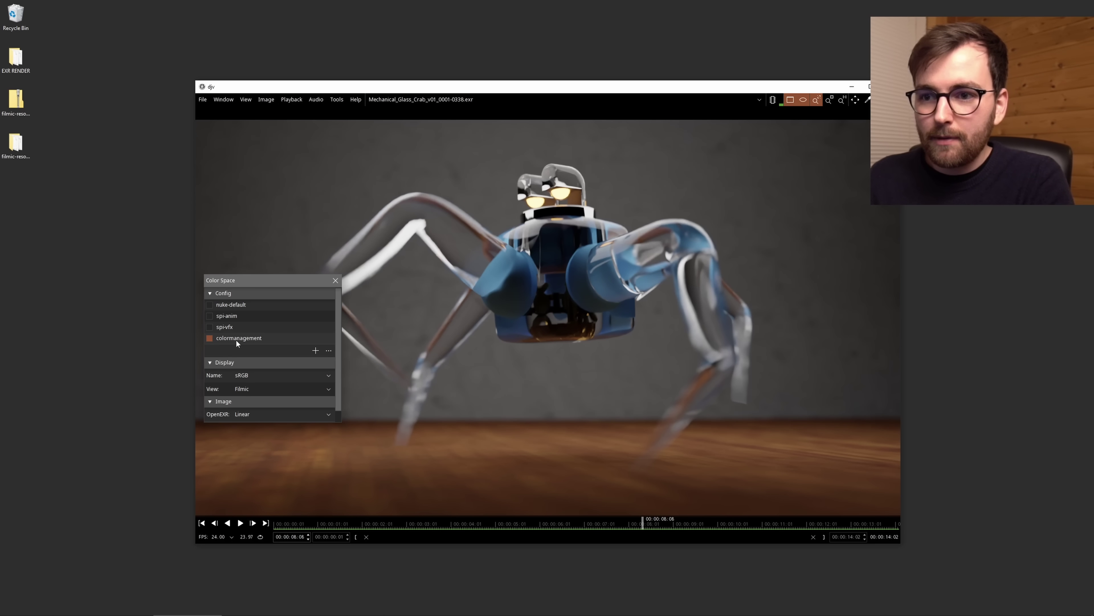
pyautogui.press('Escape')
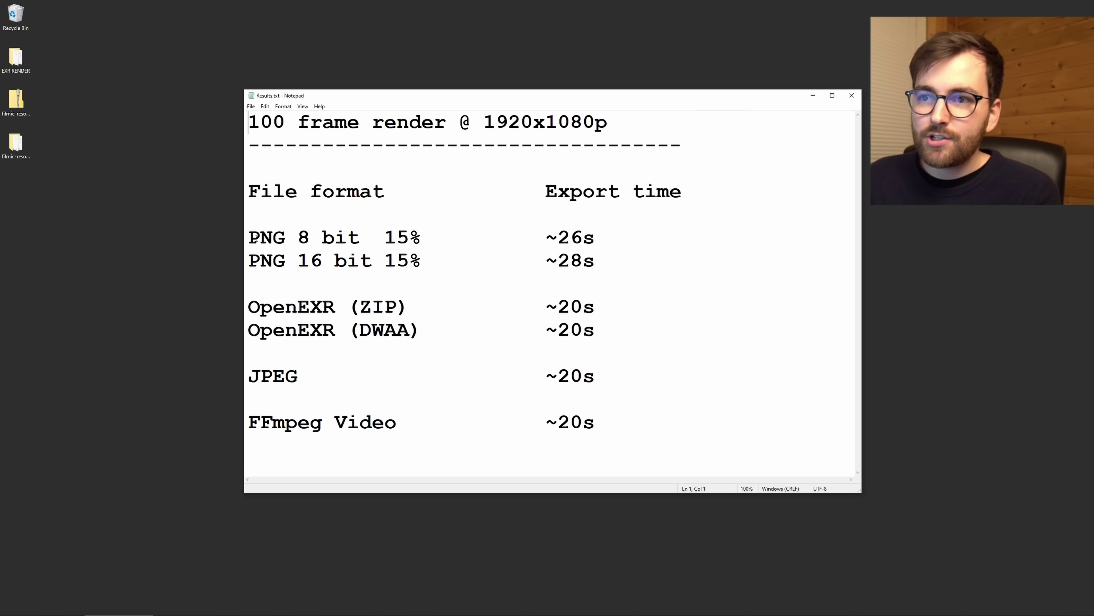
pyautogui.moveTo(248, 232); pyautogui.dragTo(597, 264)
pyautogui.click(335, 167)
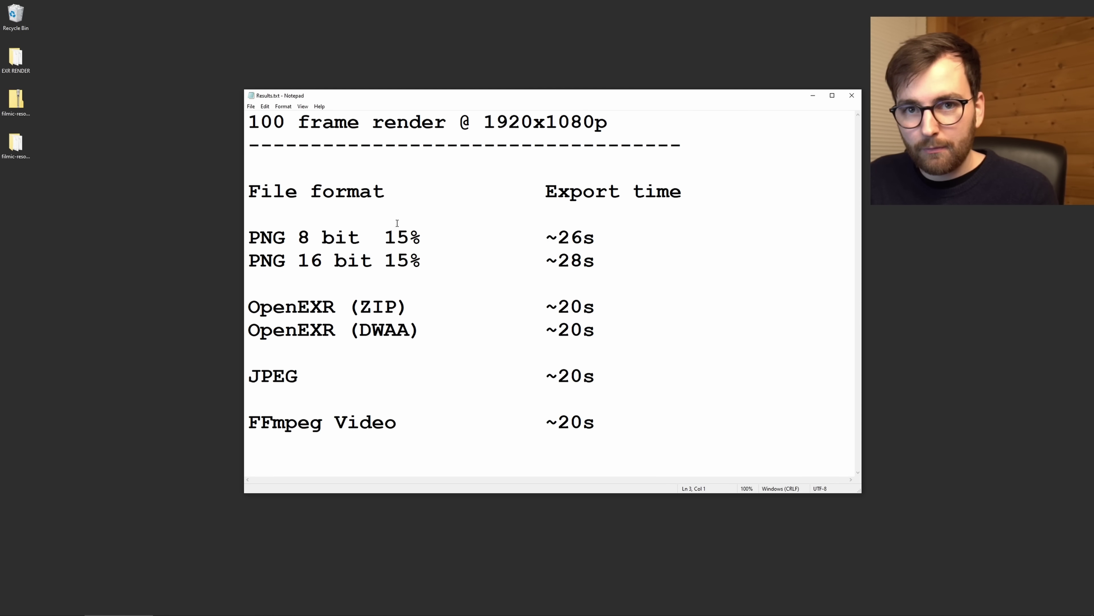
pyautogui.click(373, 422)
pyautogui.click(276, 169)
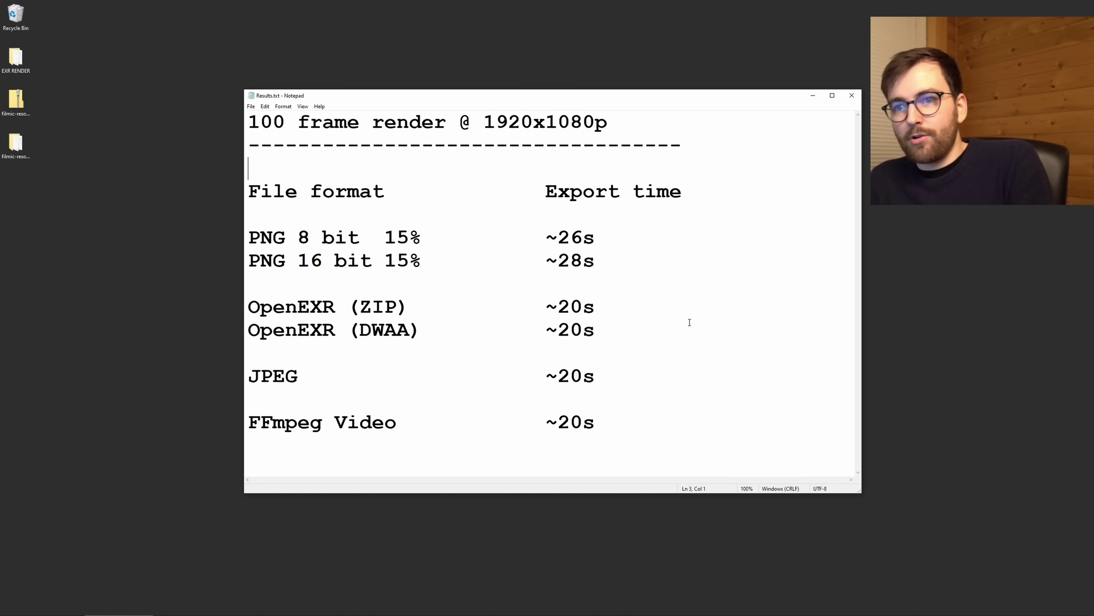